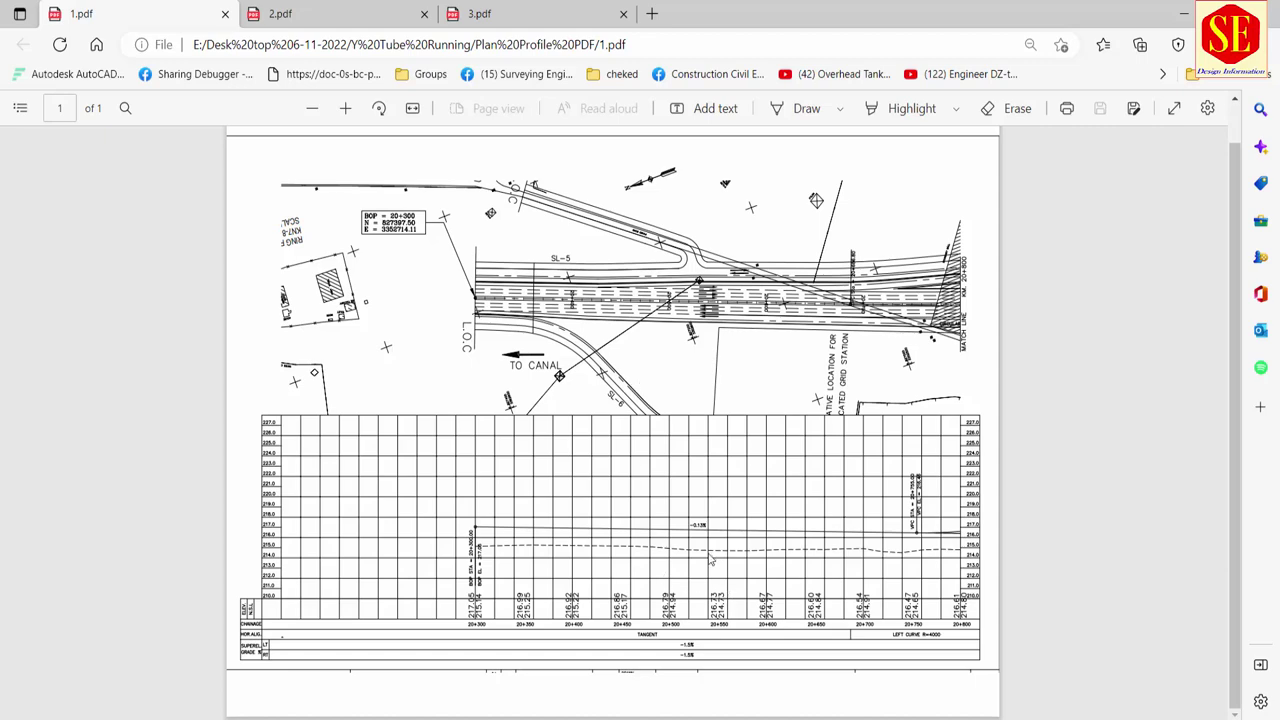
Zoom in twice on 1.pdf and scroll down to its profile.
left_click(345, 108)
left_click(345, 108)
scroll(671, 428, "down", 3)
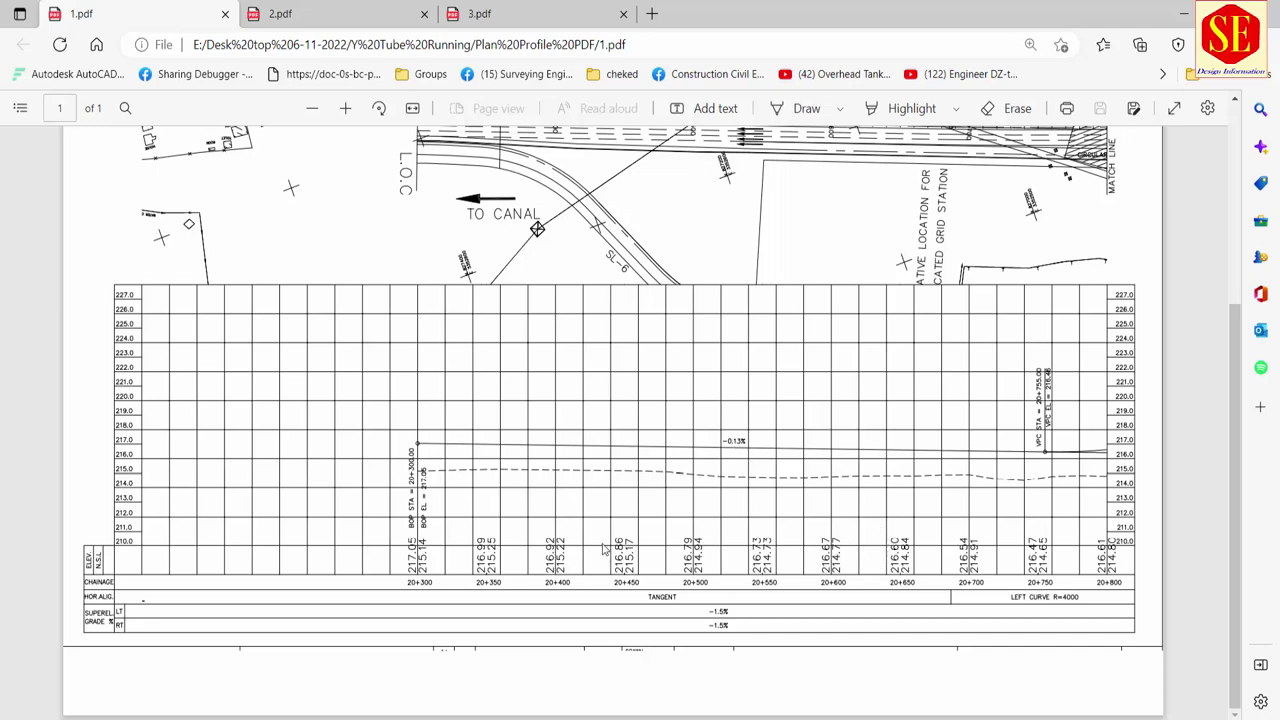
Review the enlarged 2.pdf plan/profile sheet, then move on to 3.pdf.
left_click(300, 14)
scroll(429, 449, "down", 2)
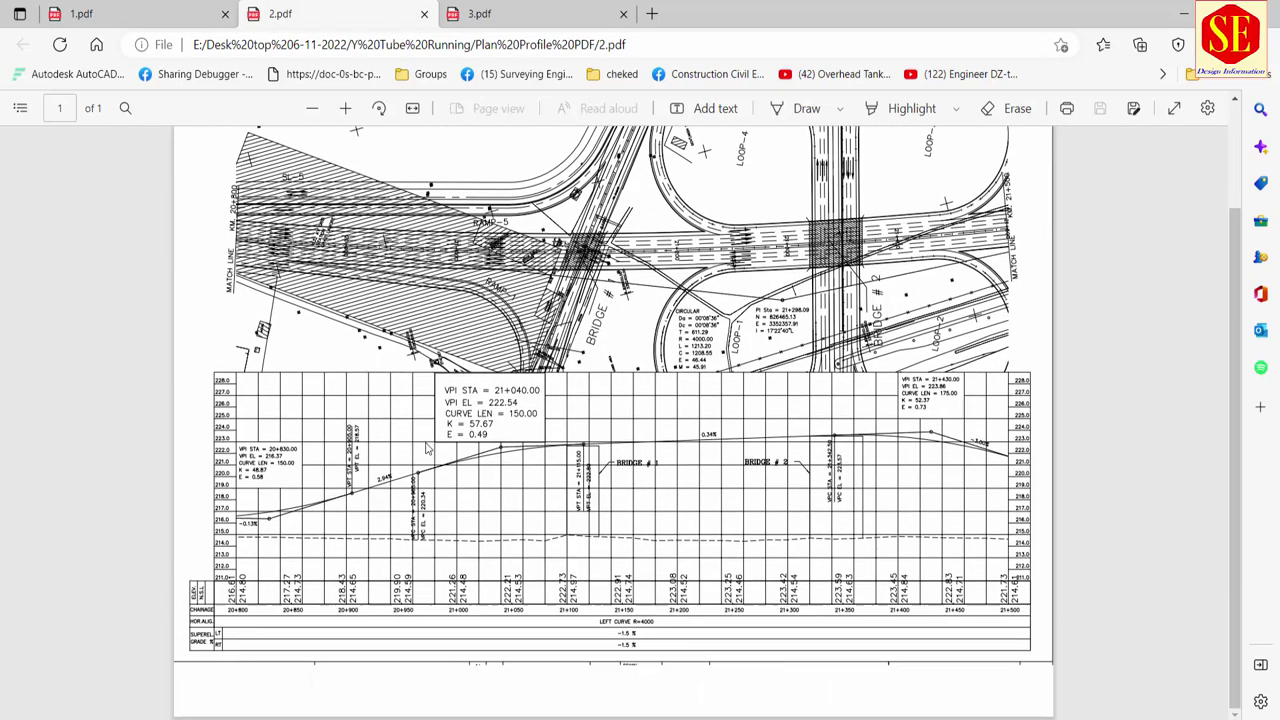
scroll(386, 490, "up", 1, "ctrl")
scroll(386, 490, "up", 1, "ctrl")
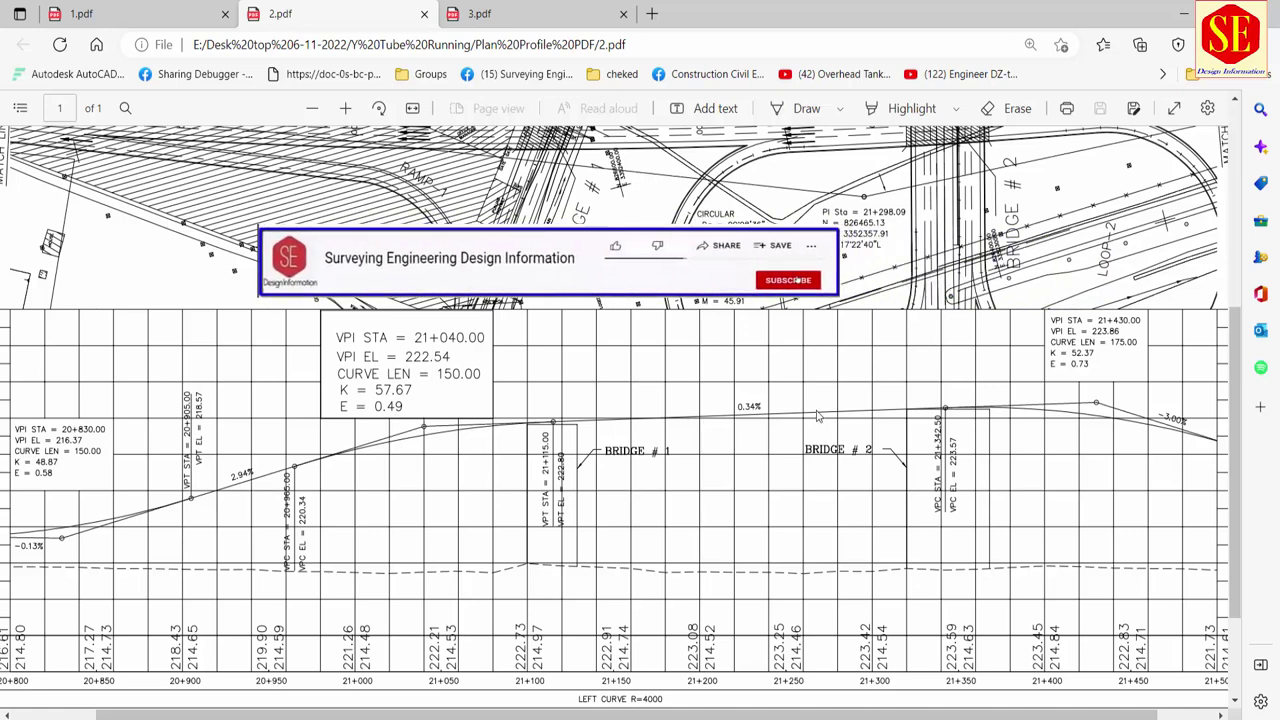
scroll(849, 432, "down", 2)
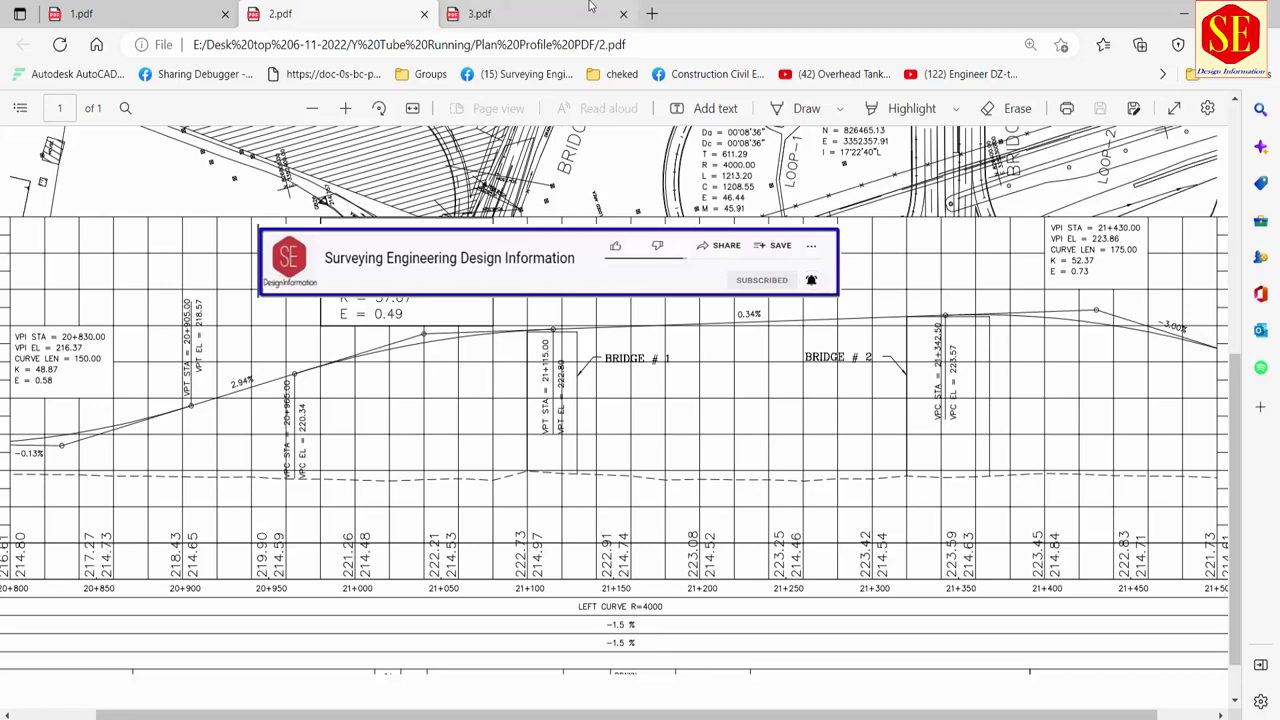
left_click(560, 14)
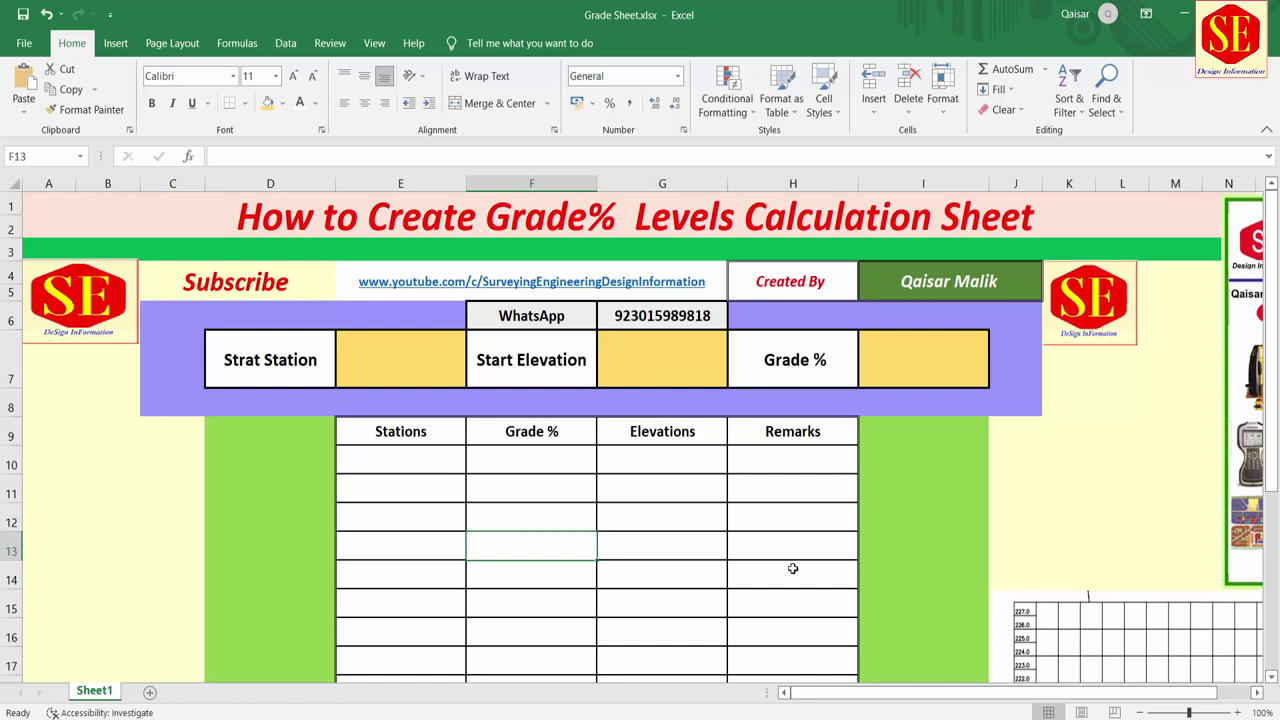
Place the specialities flyer picture in the middle of the Grade Sheet.
left_click_drag(1008, 693, 1038, 697)
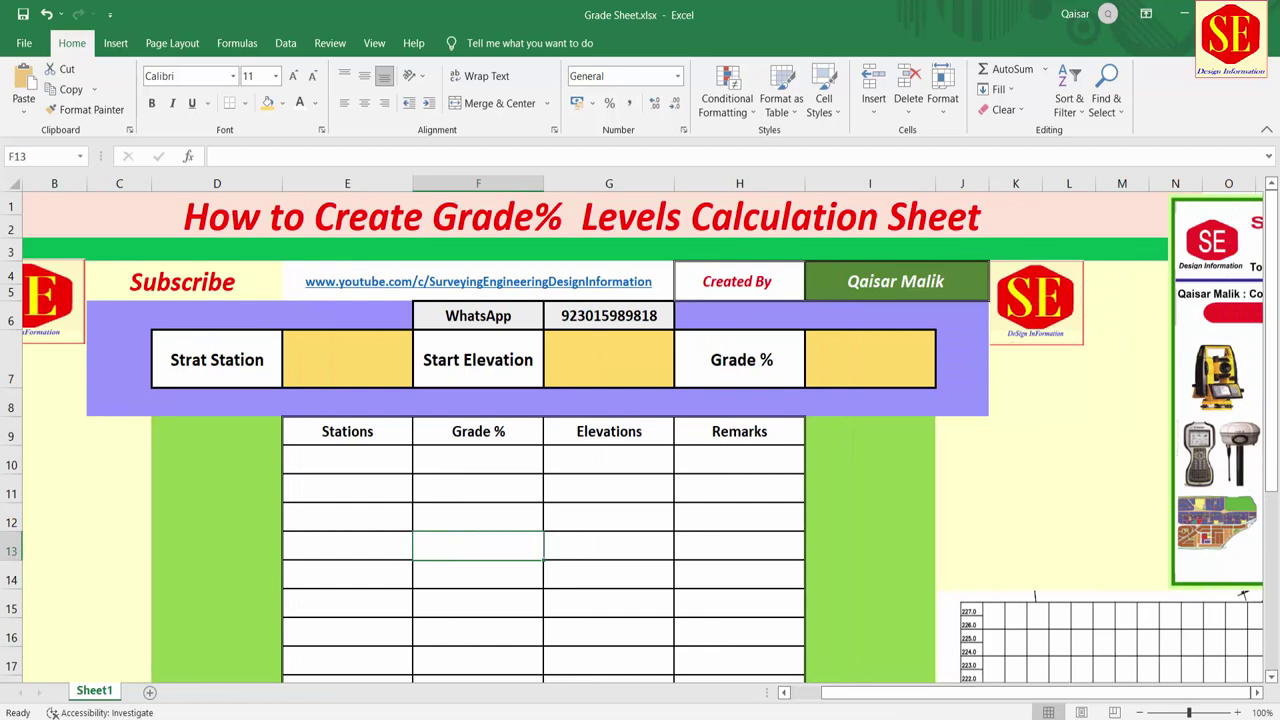
left_click_drag(1238, 400, 283, 465)
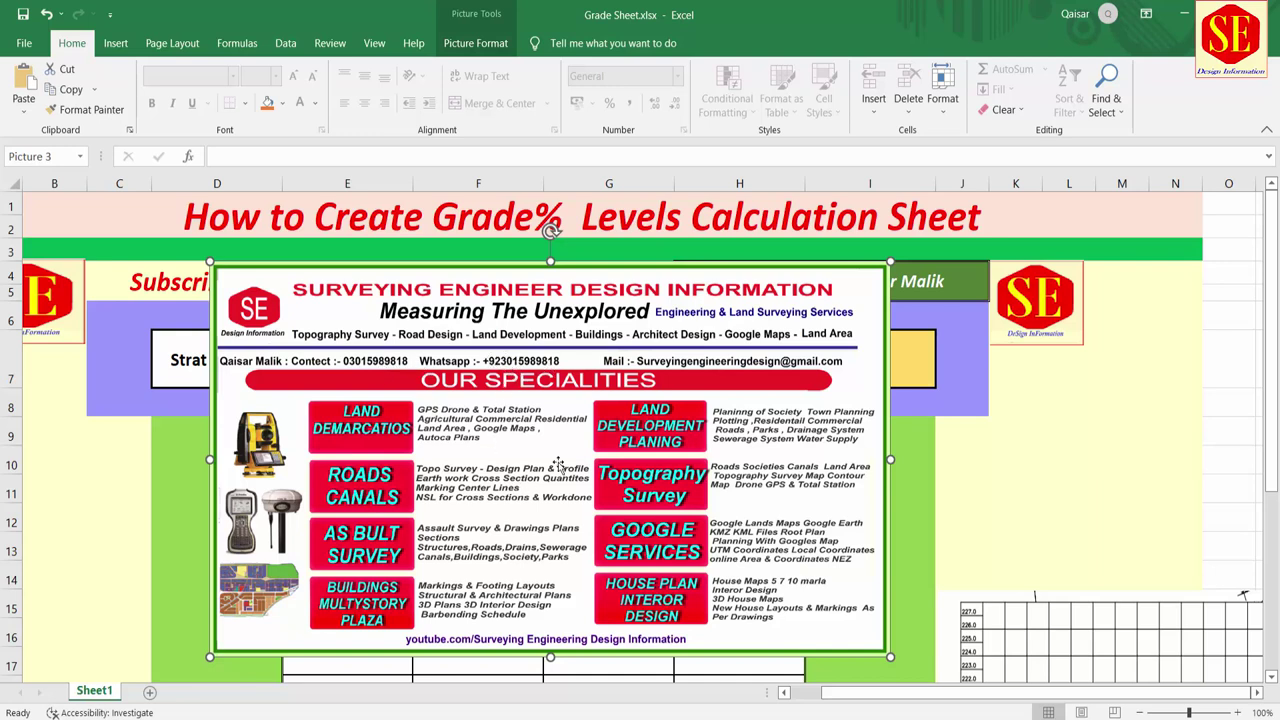
Move the services flyer to the right edge, uncovering the inputs and Stations table.
mouse_move(294, 328)
left_mouse_down()
mouse_move(934, 357)
mouse_move(1185, 400)
left_mouse_up()
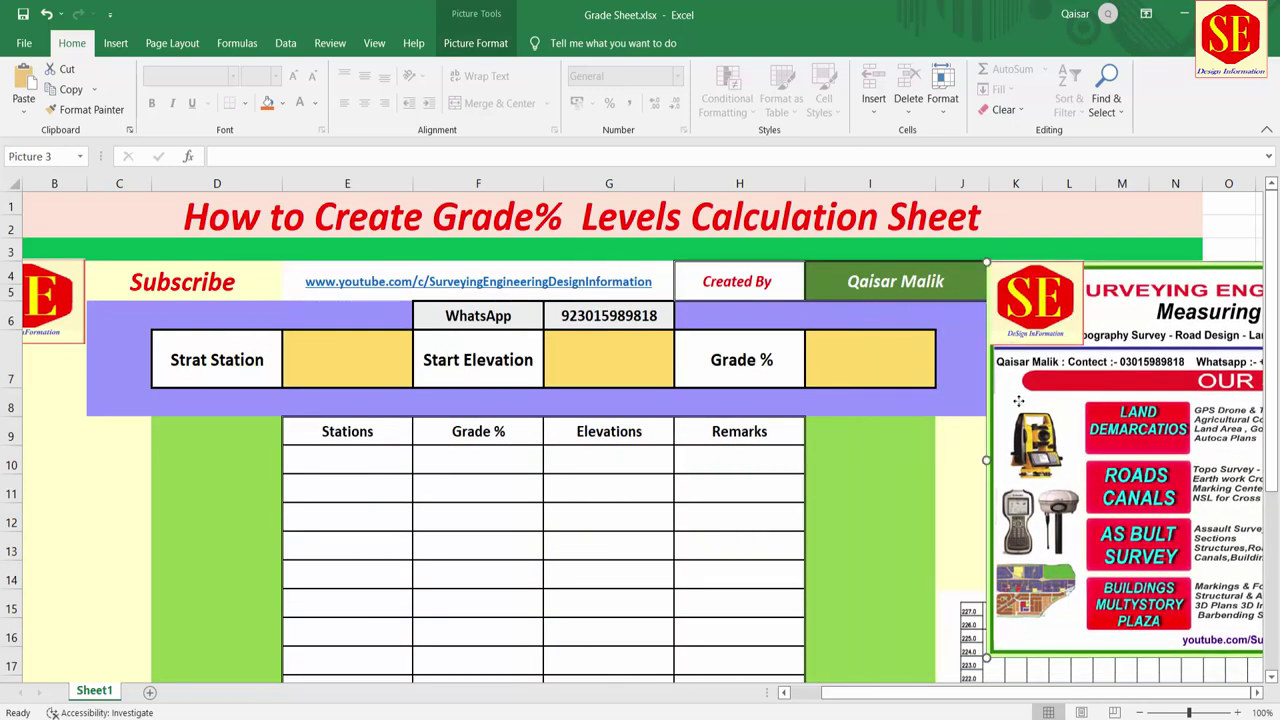
left_click_drag(1185, 400, 1235, 330)
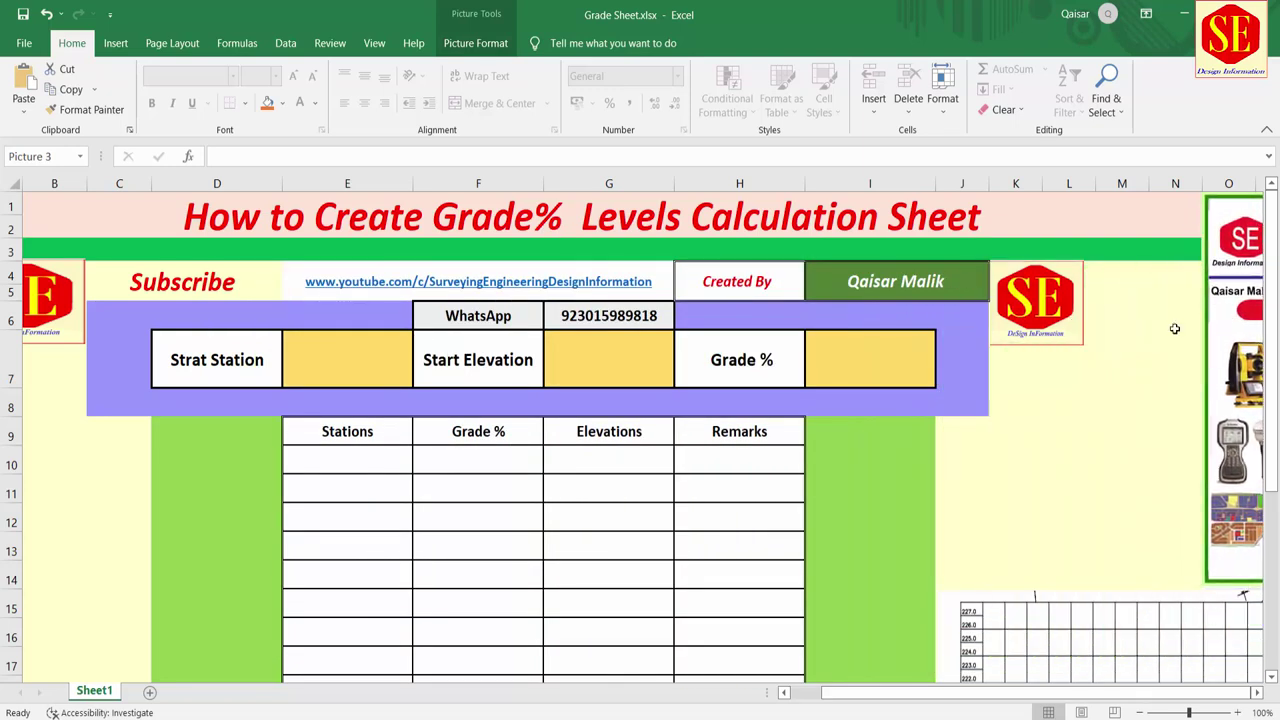
scroll(421, 458, "down", 1)
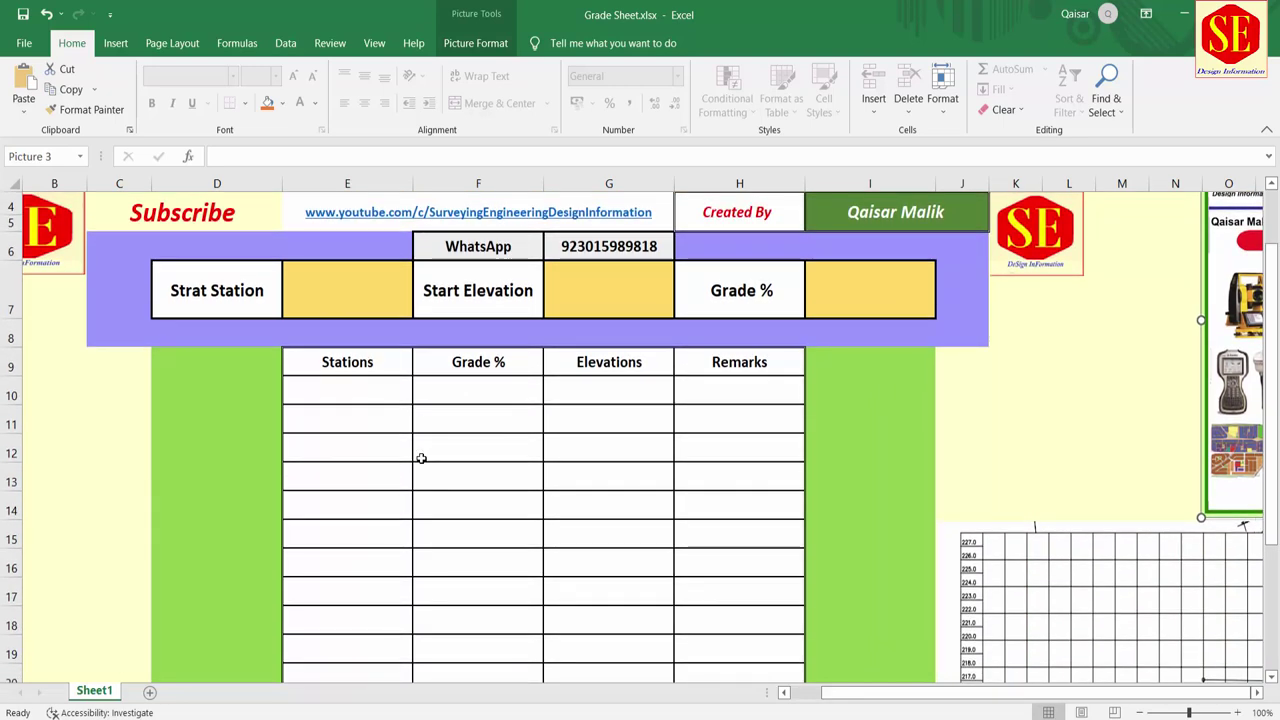
scroll(421, 458, "up", 1)
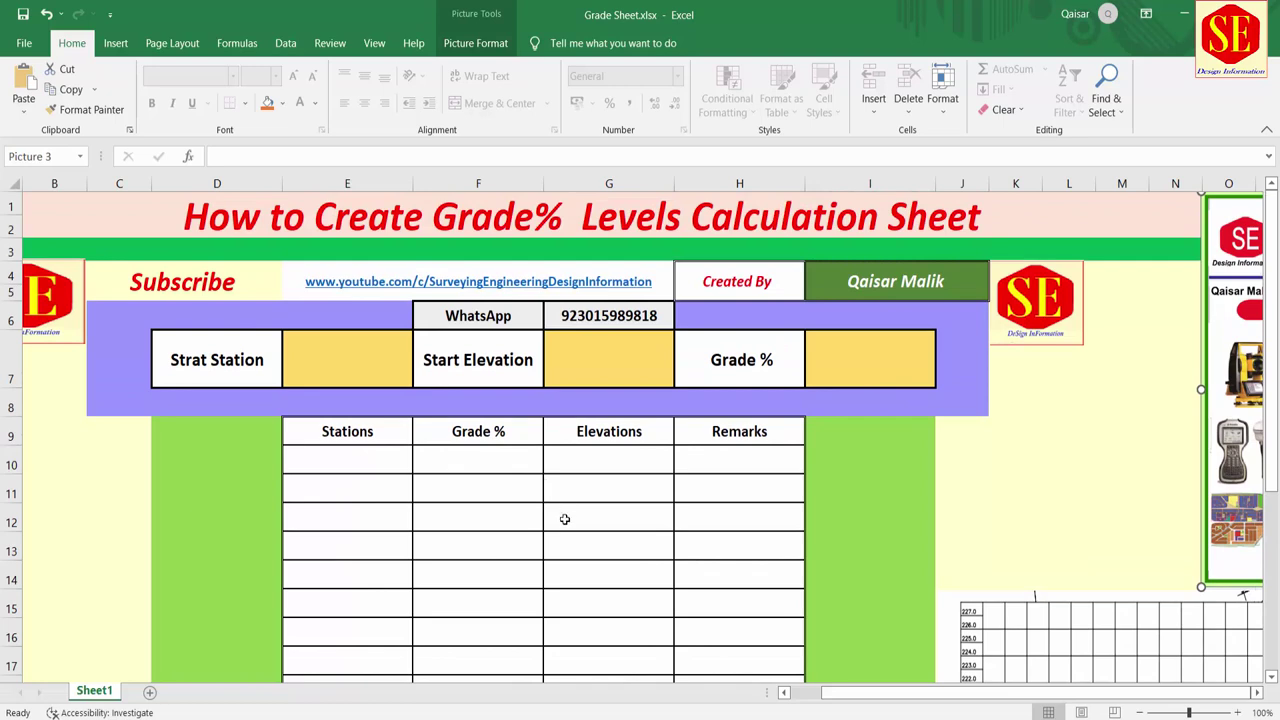
Bring the road profile picture over the sheet and position it near row 11.
left_click(228, 364)
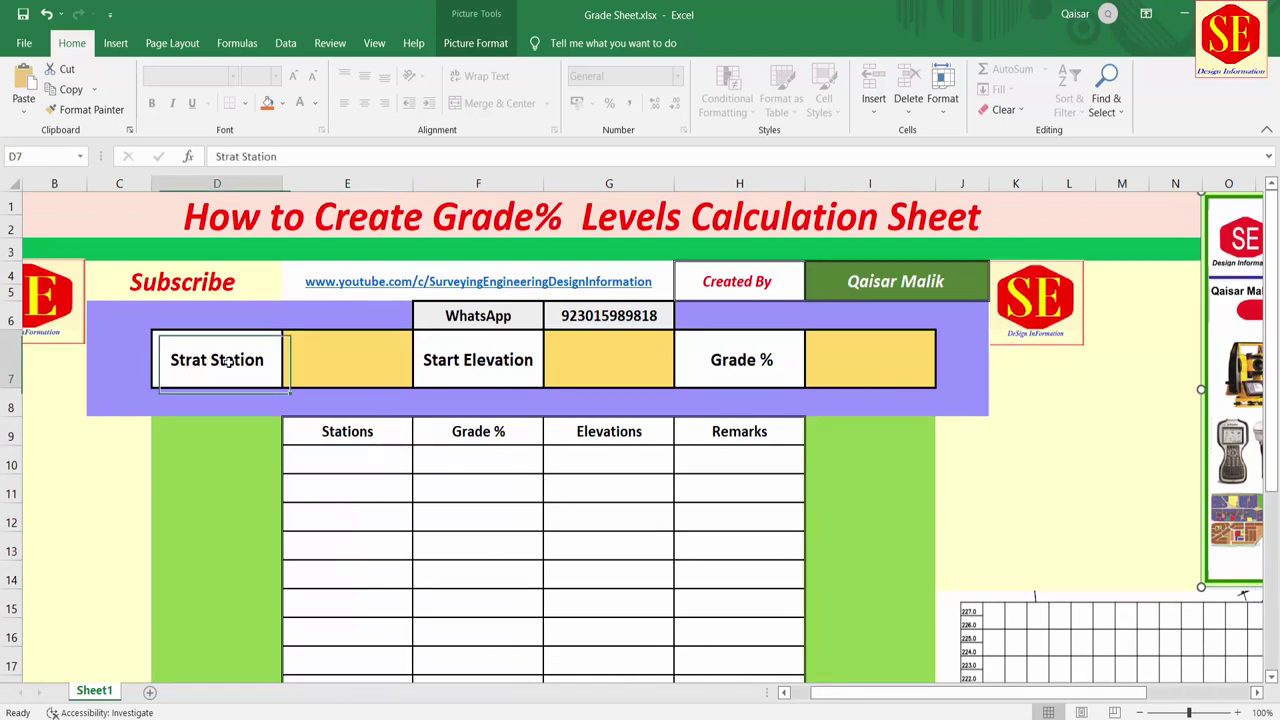
left_click(329, 357)
mouse_move(1002, 607)
left_mouse_down()
mouse_move(505, 263)
mouse_move(440, 255)
left_mouse_up()
scroll(705, 441, "up", 1)
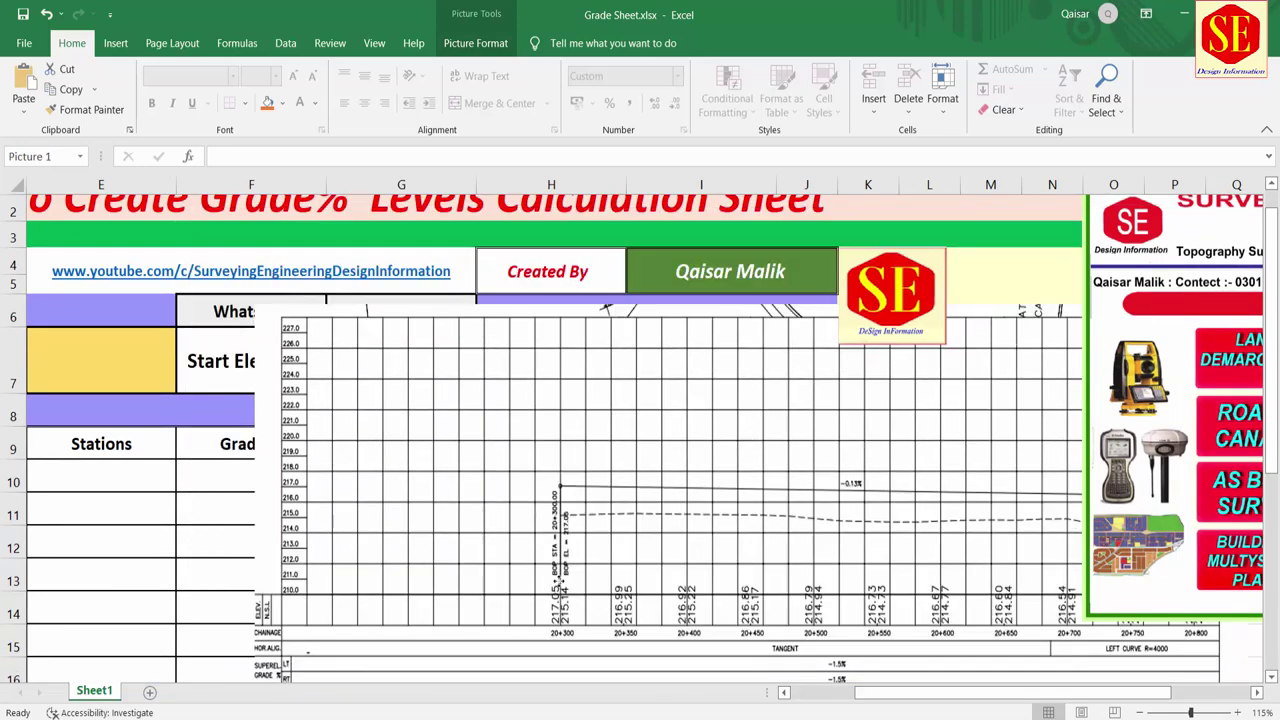
mouse_move(465, 420)
left_mouse_down()
mouse_move(586, 716)
mouse_move(565, 650)
left_mouse_up()
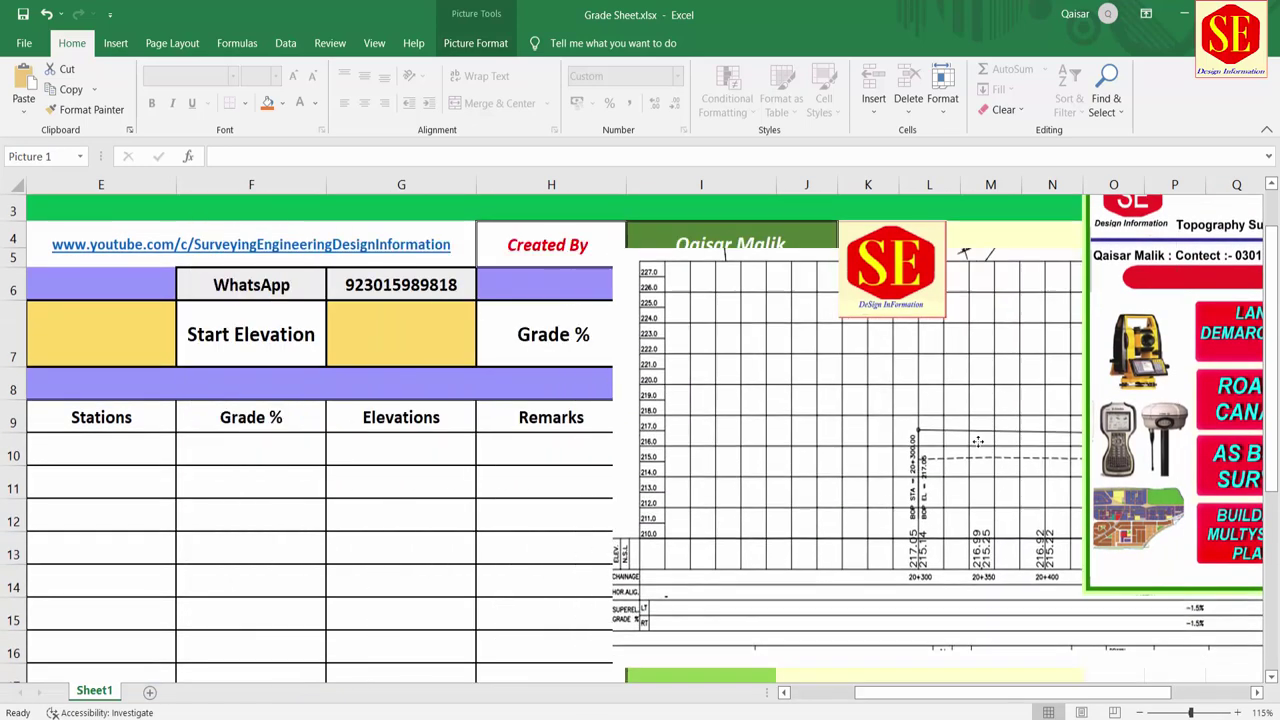
scroll(900, 692, "left", 4)
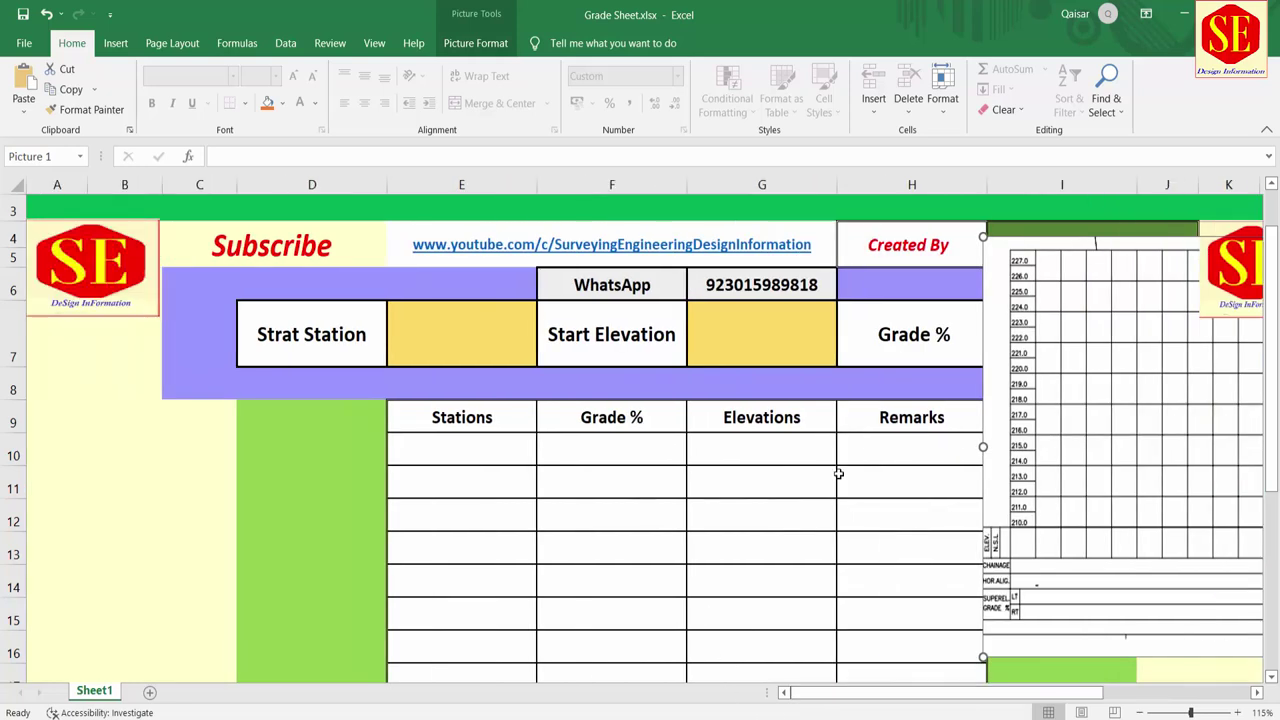
left_click_drag(1045, 399, 1142, 658)
Enter the Strat Station 20+300 in E7.
left_click(320, 340)
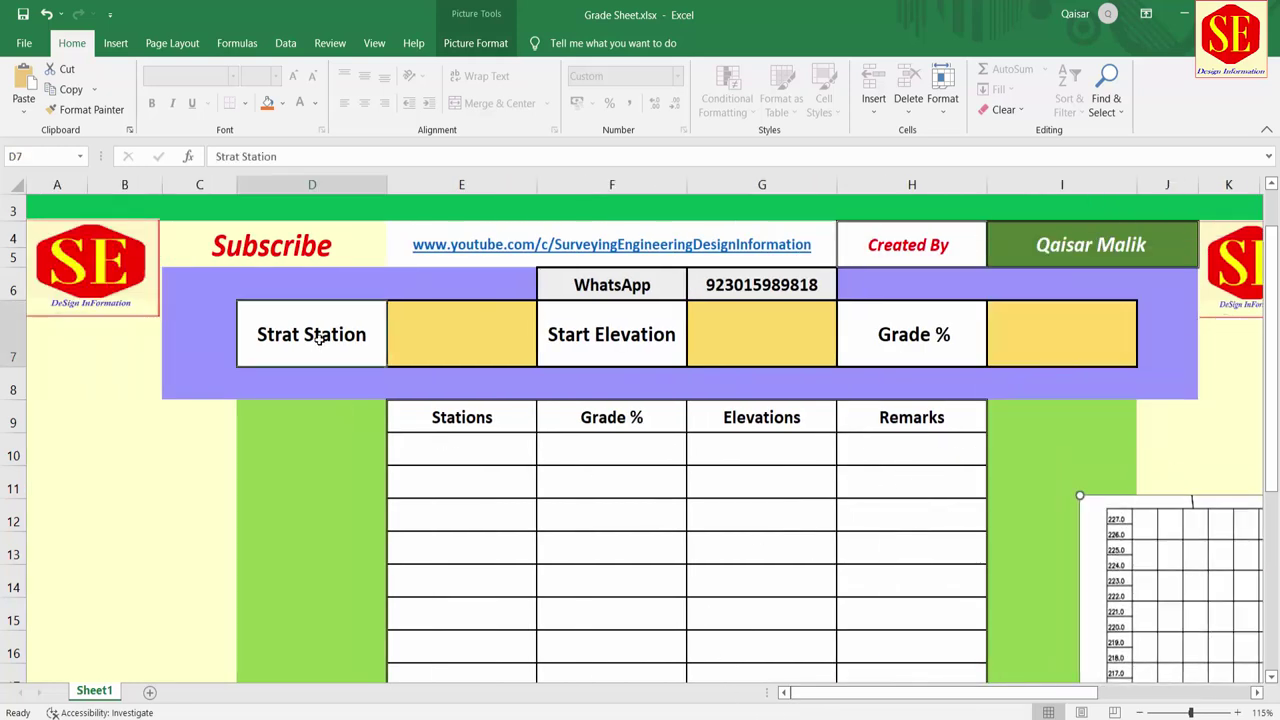
left_click(483, 334)
type("20+3")
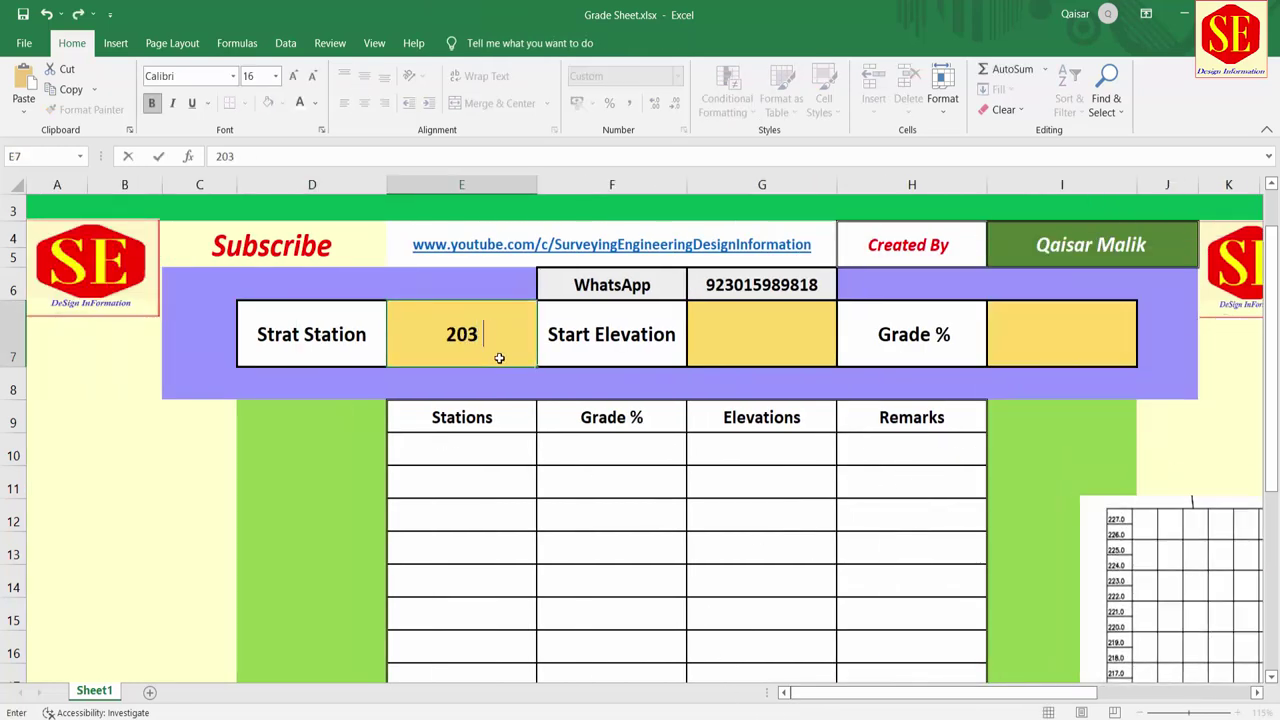
type("00")
left_click(552, 408)
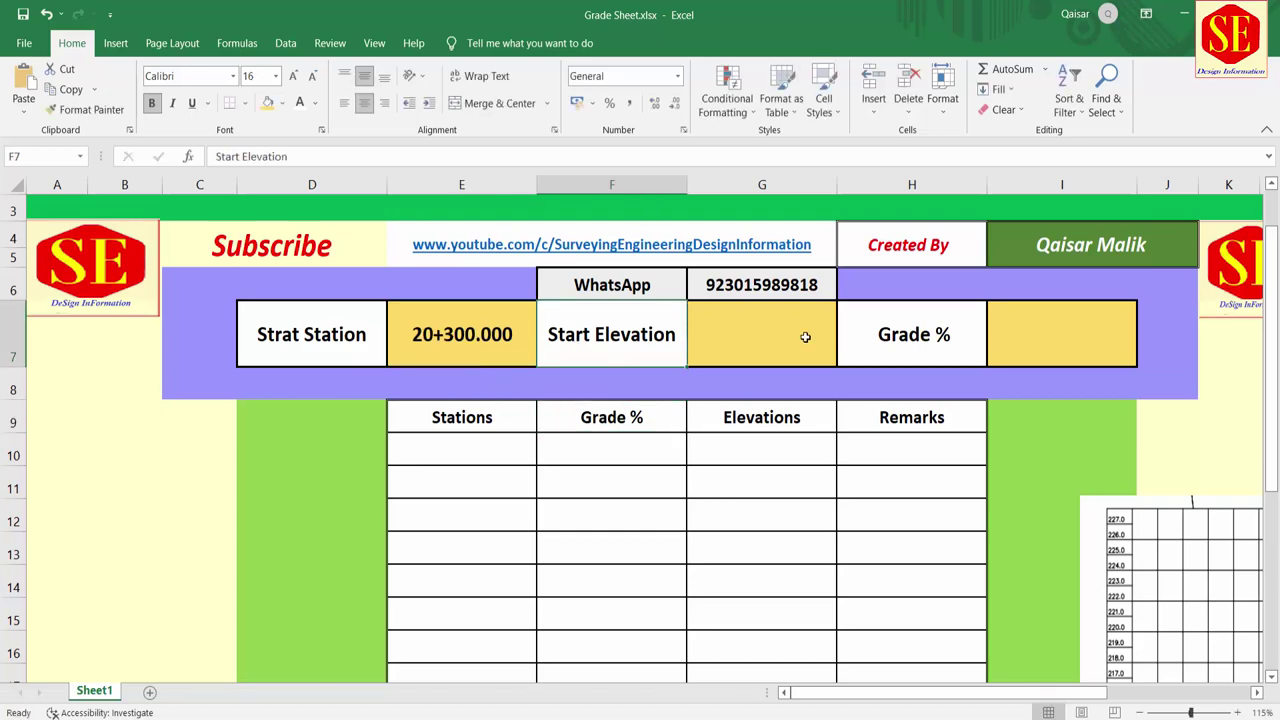
left_click(806, 336)
left_click(487, 334)
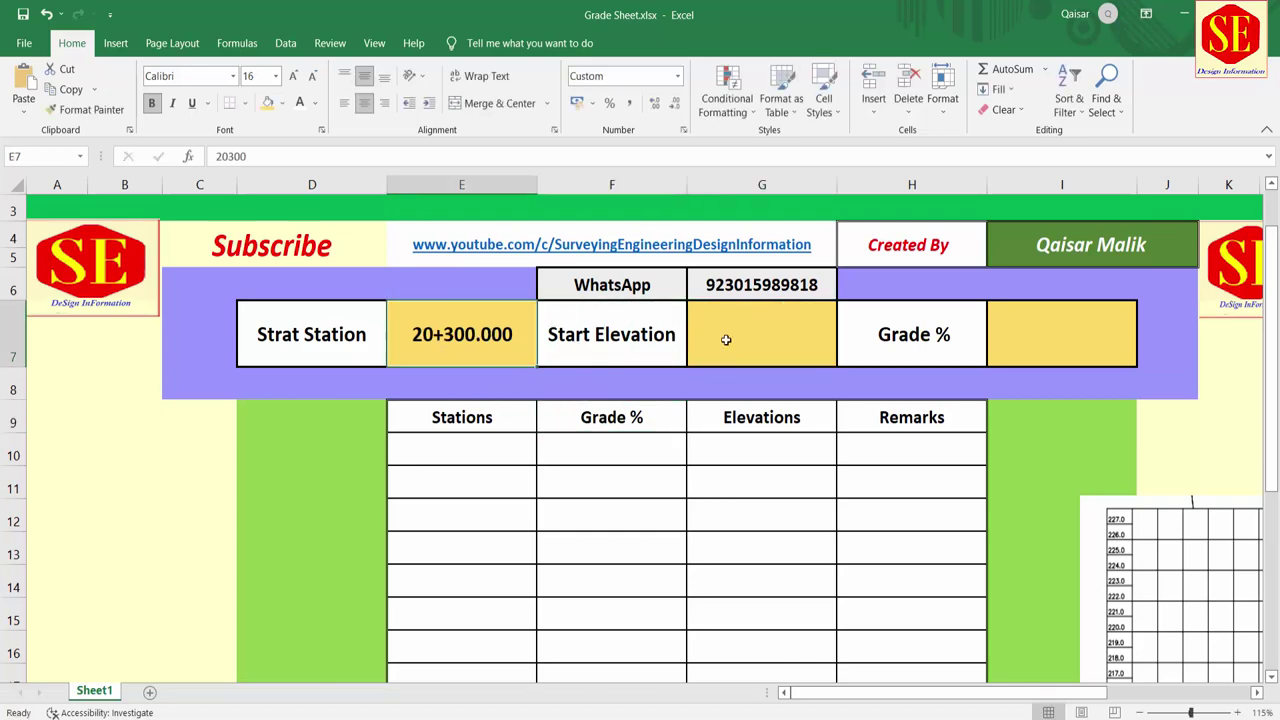
Read the start elevation from the profile and enter 217.05 in G7.
left_click_drag(1257, 594, 453, 351)
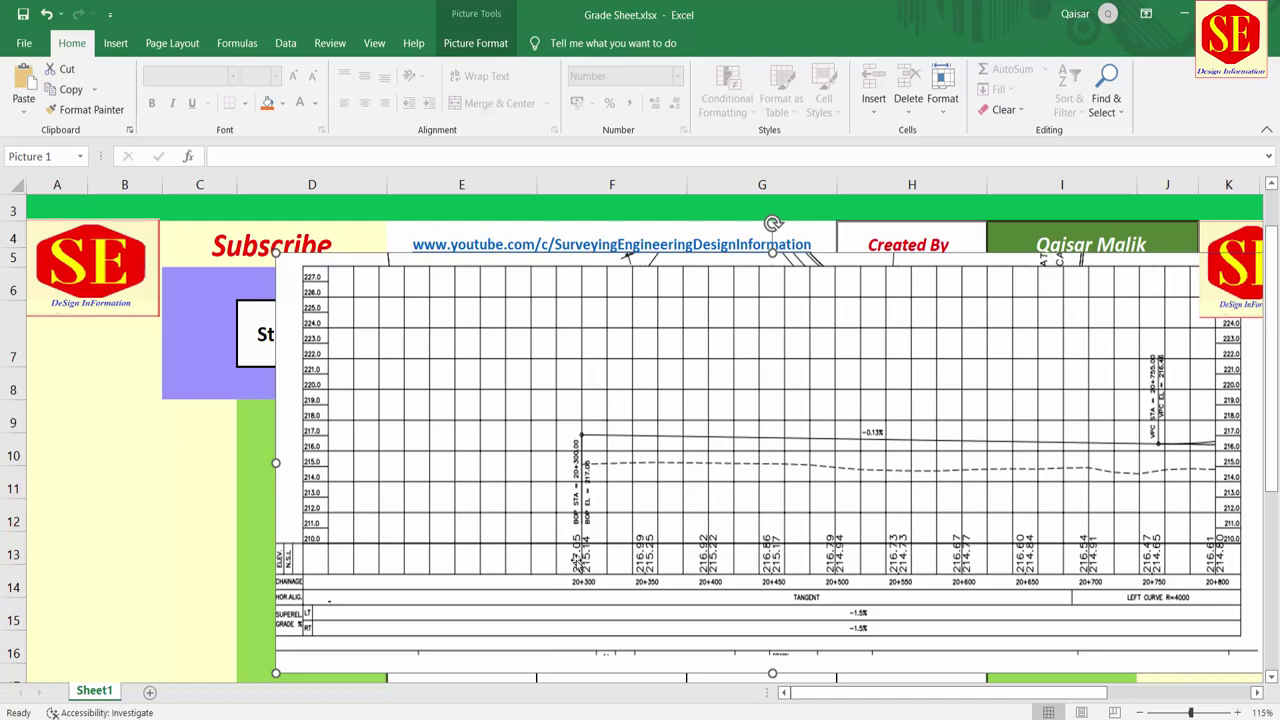
left_click_drag(527, 445, 1012, 670)
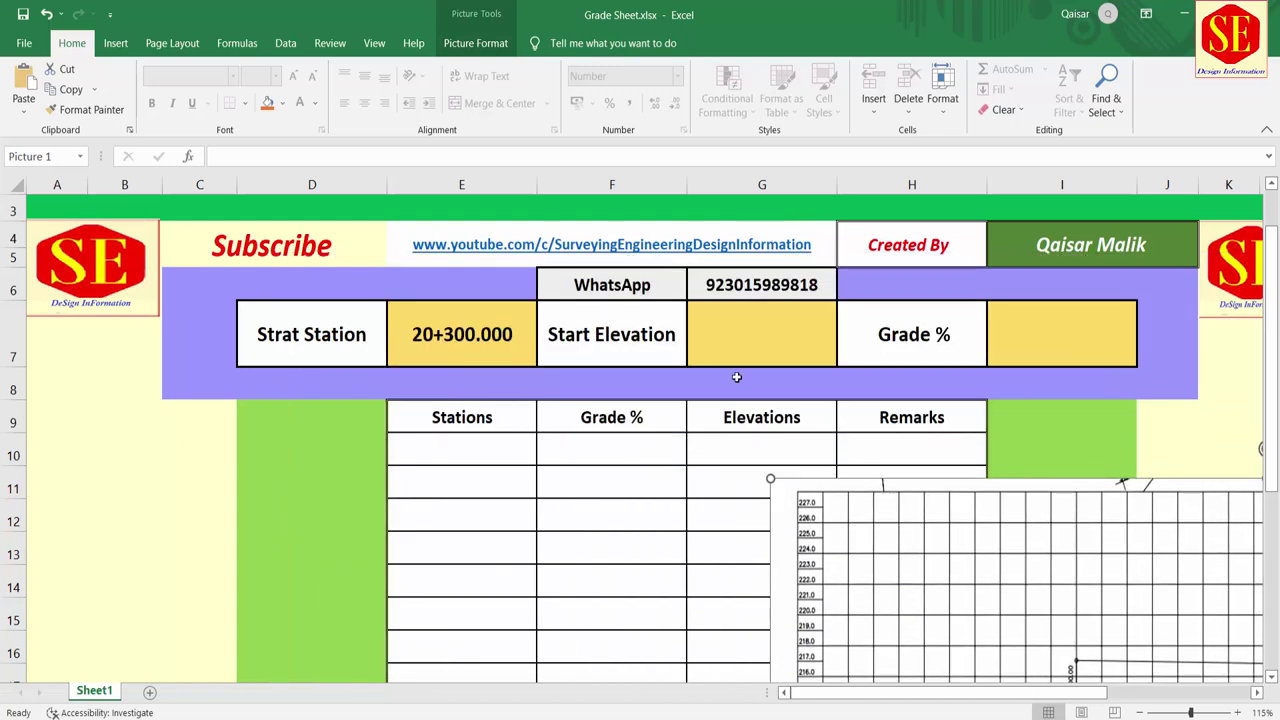
left_click(738, 328)
type("217")
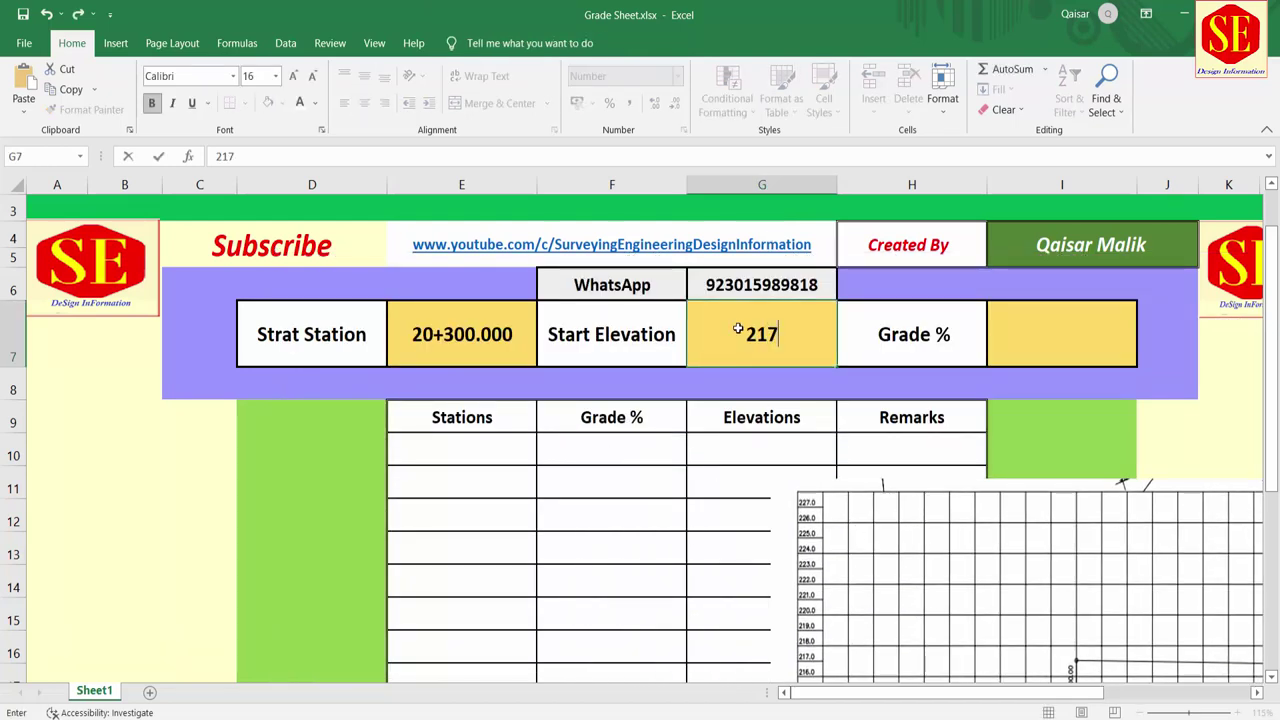
type(".05")
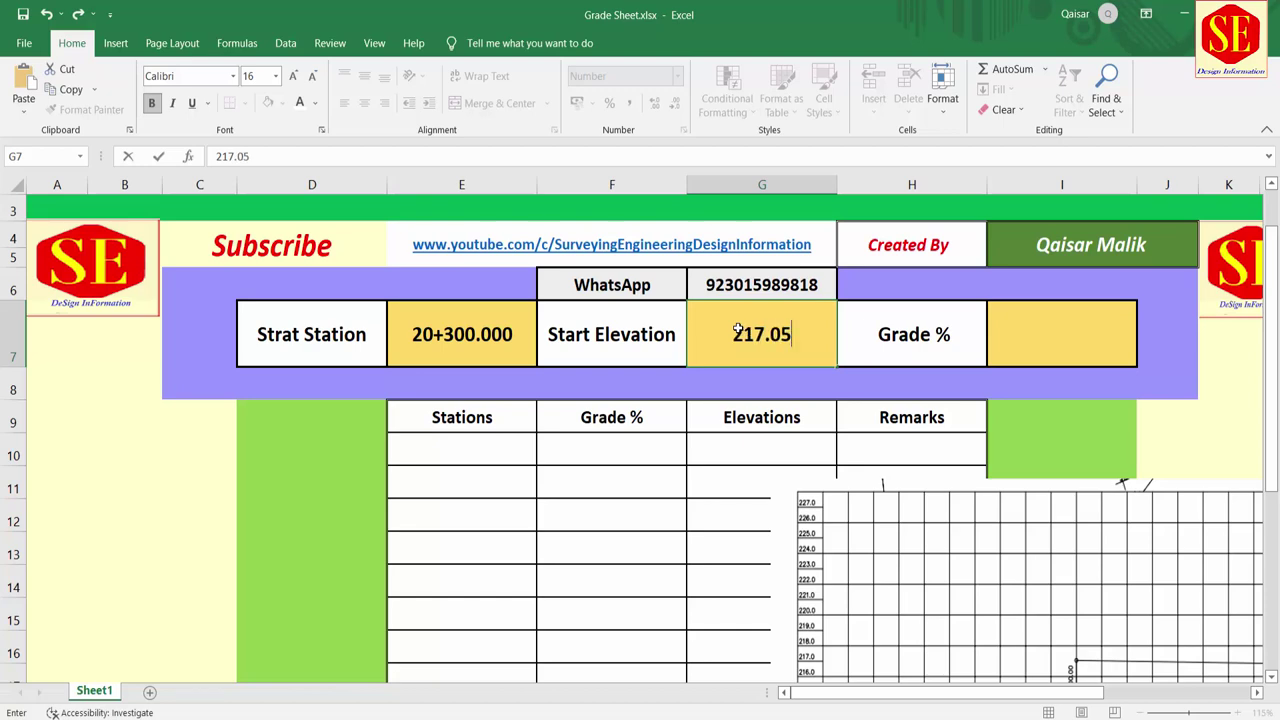
left_click_drag(866, 512, 482, 232)
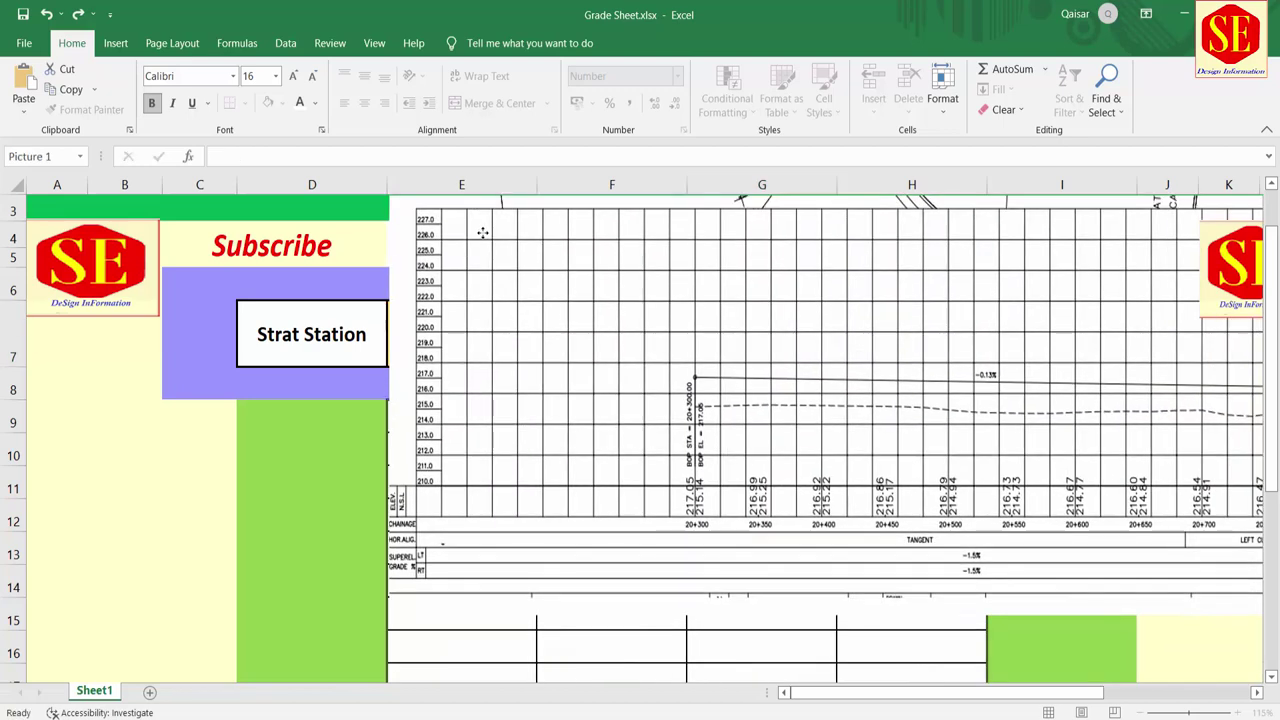
left_click_drag(1005, 384, 735, 365)
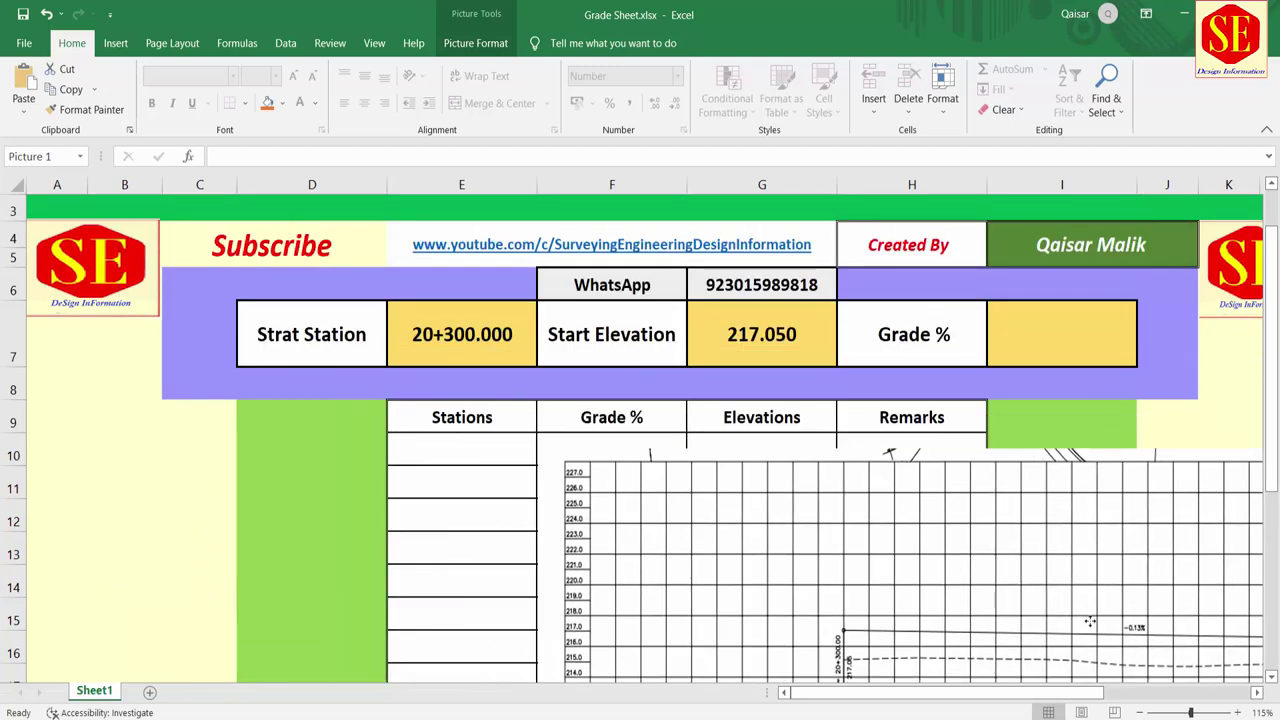
Enter the Grade % of -0.13 in I7.
left_click_drag(629, 335, 1153, 624)
left_click(1037, 327)
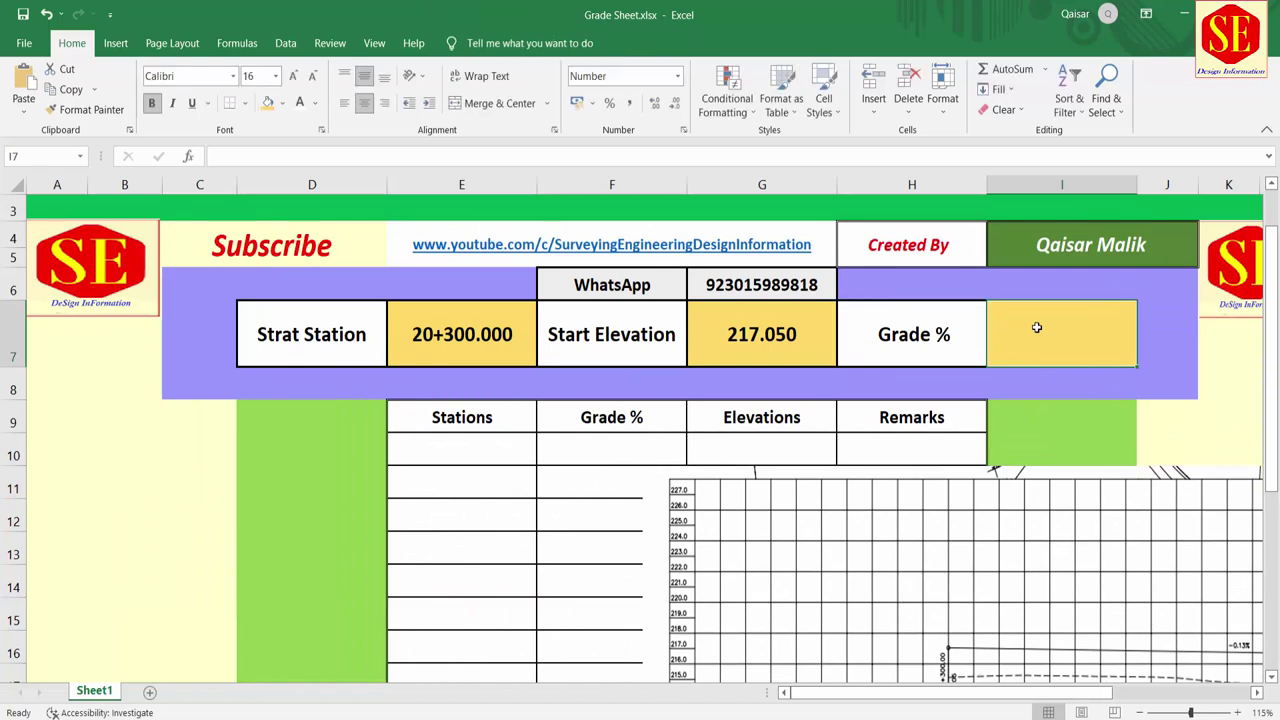
type("-0")
type(".1")
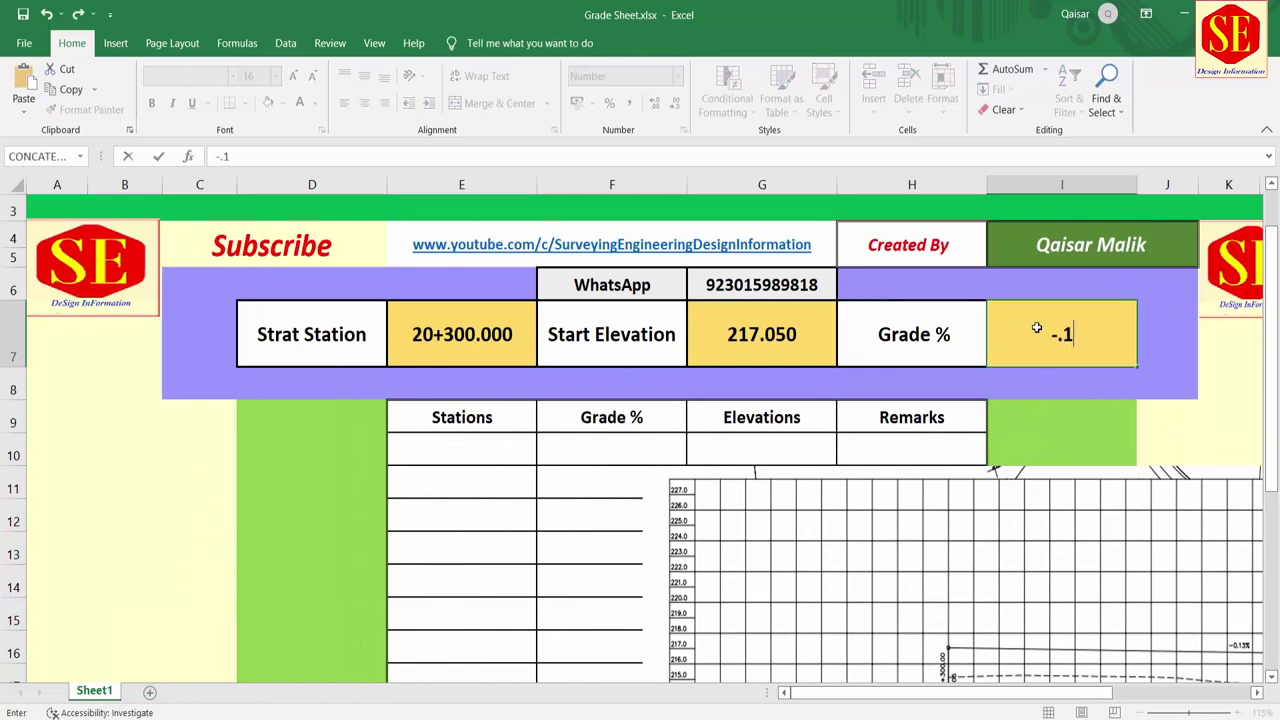
type("3")
key("Return")
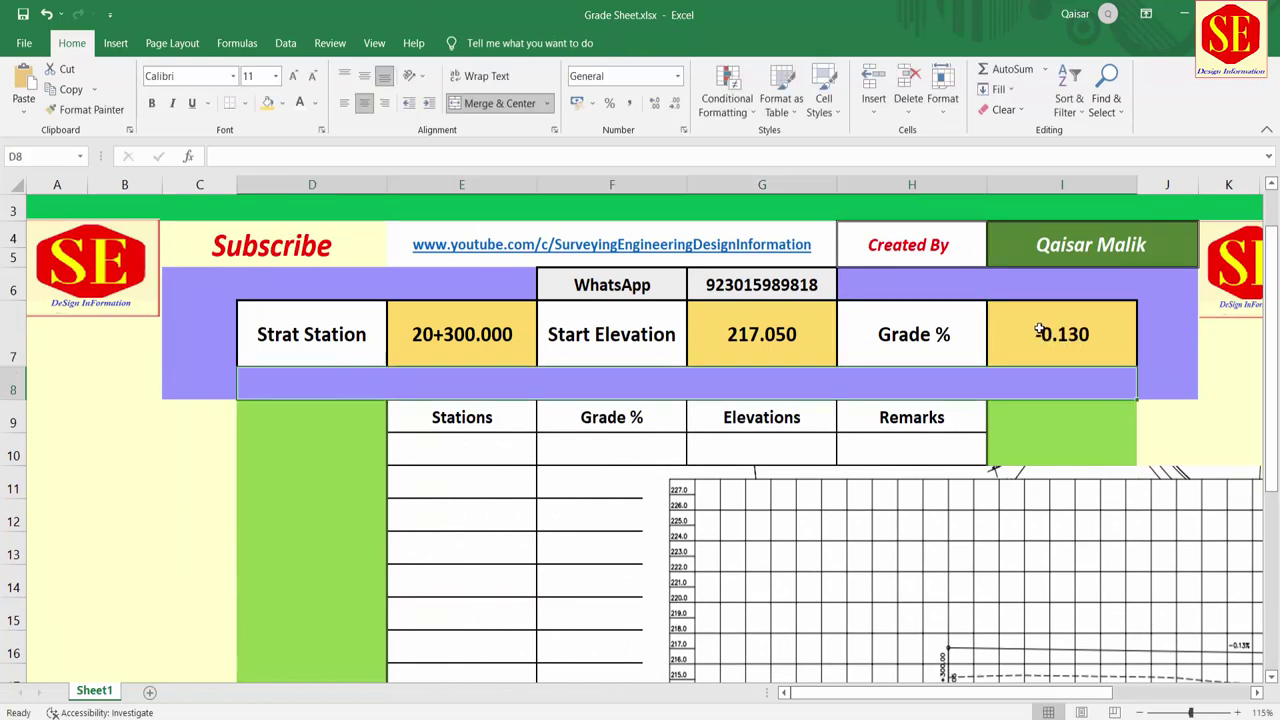
Move the road profile drawing over the table, then back to the right edge.
mouse_move(850, 524)
left_mouse_down()
mouse_move(1173, 566)
mouse_move(951, 503)
left_mouse_up()
left_click_drag(1192, 452, 1198, 448)
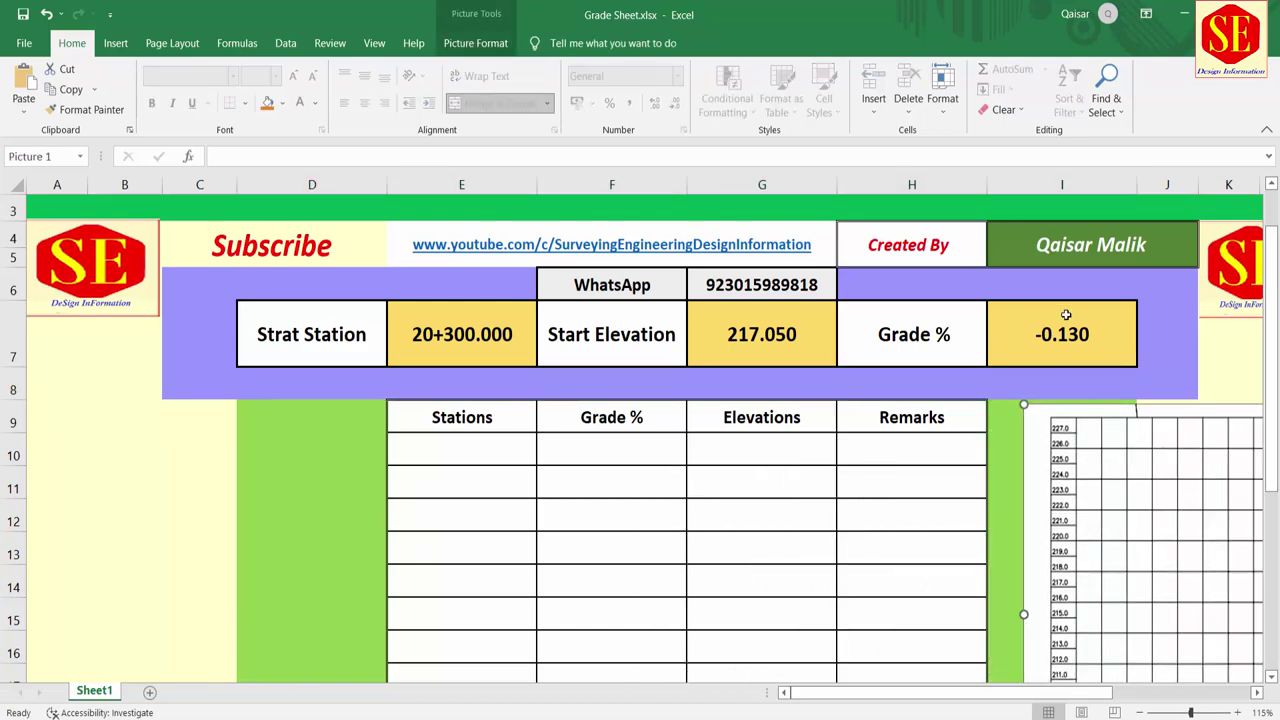
left_click(772, 342)
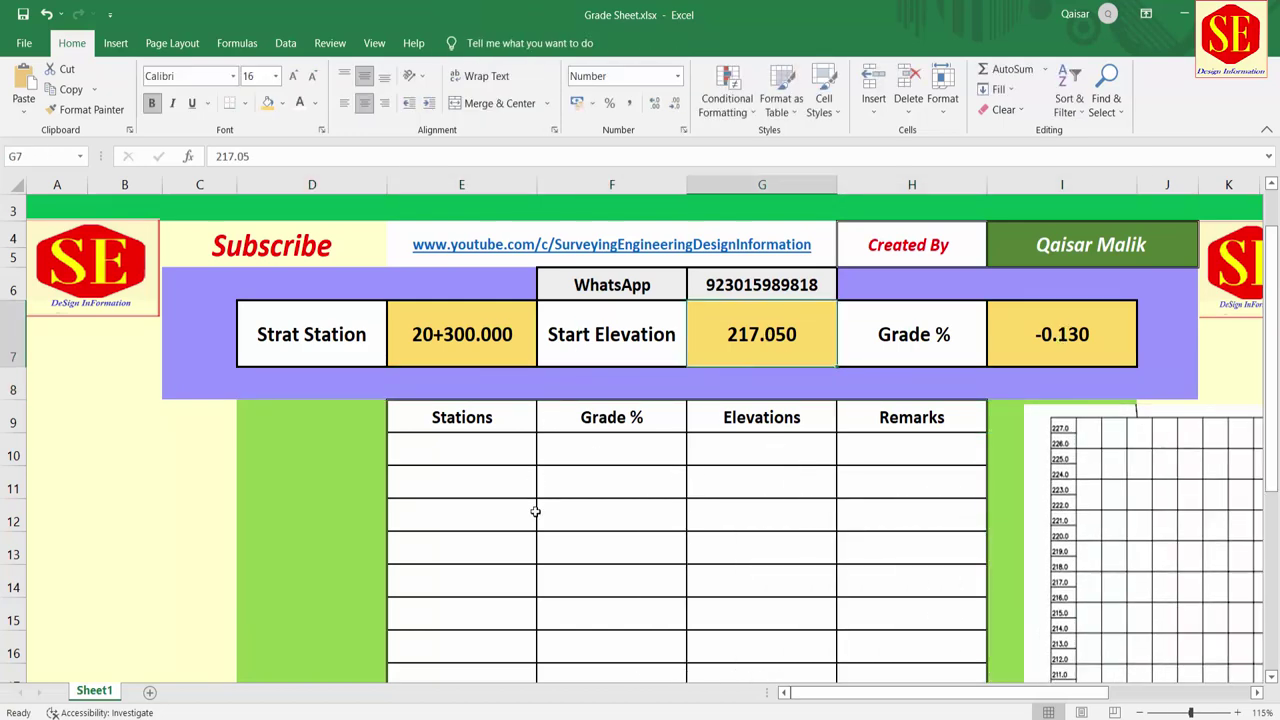
left_click_drag(1079, 517, 187, 340)
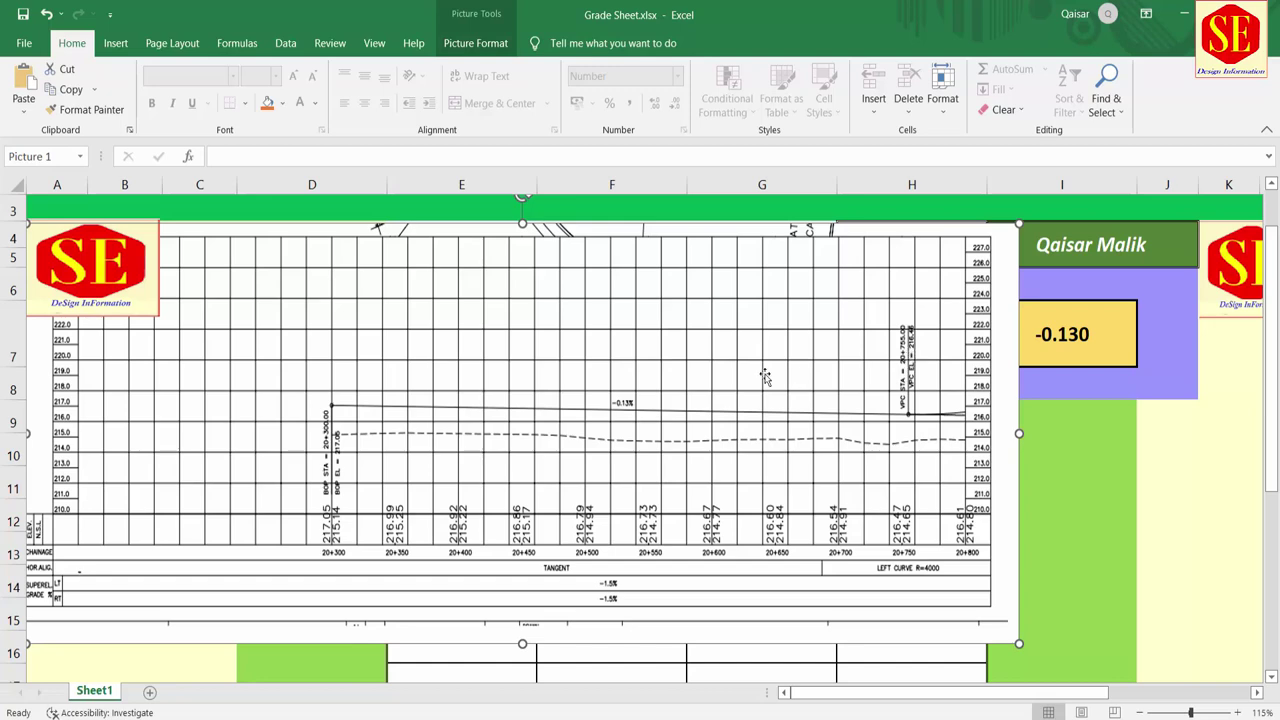
left_click_drag(677, 354, 1190, 428)
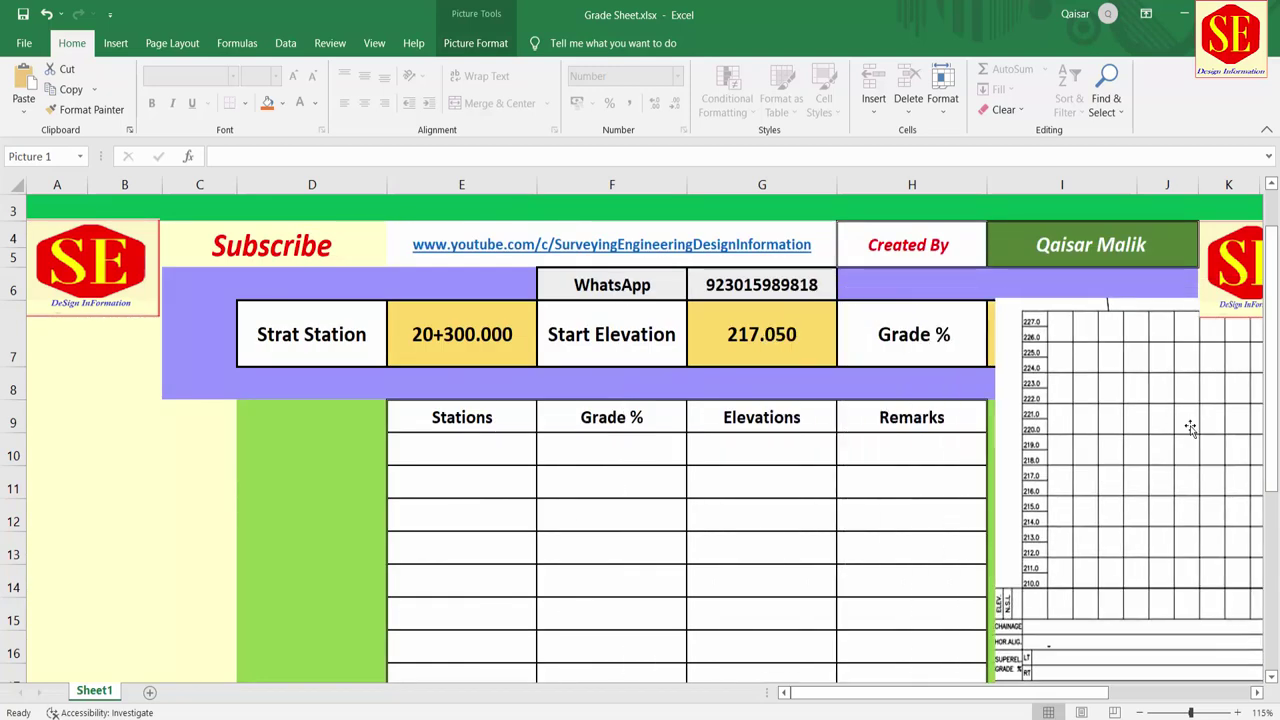
Enter stations 20300 and 20310 in E10 and E11 and select them.
left_click(466, 452)
scroll(580, 472, "down", 1)
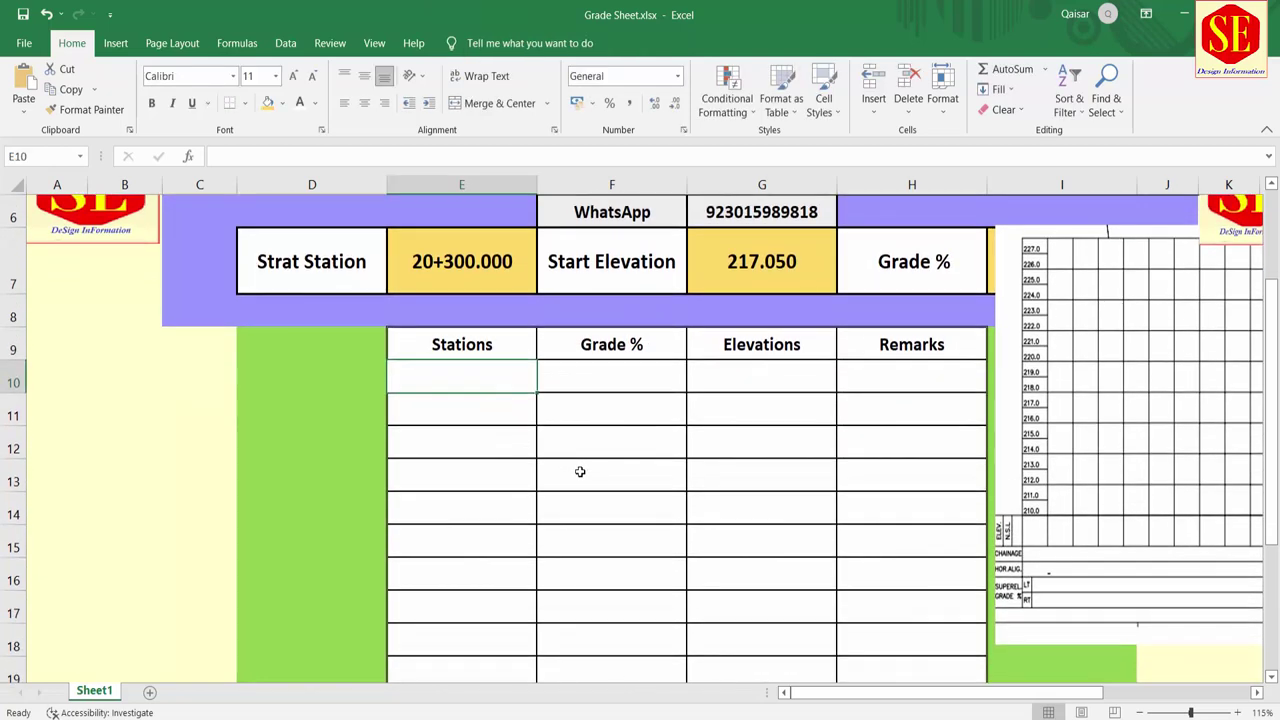
type("2")
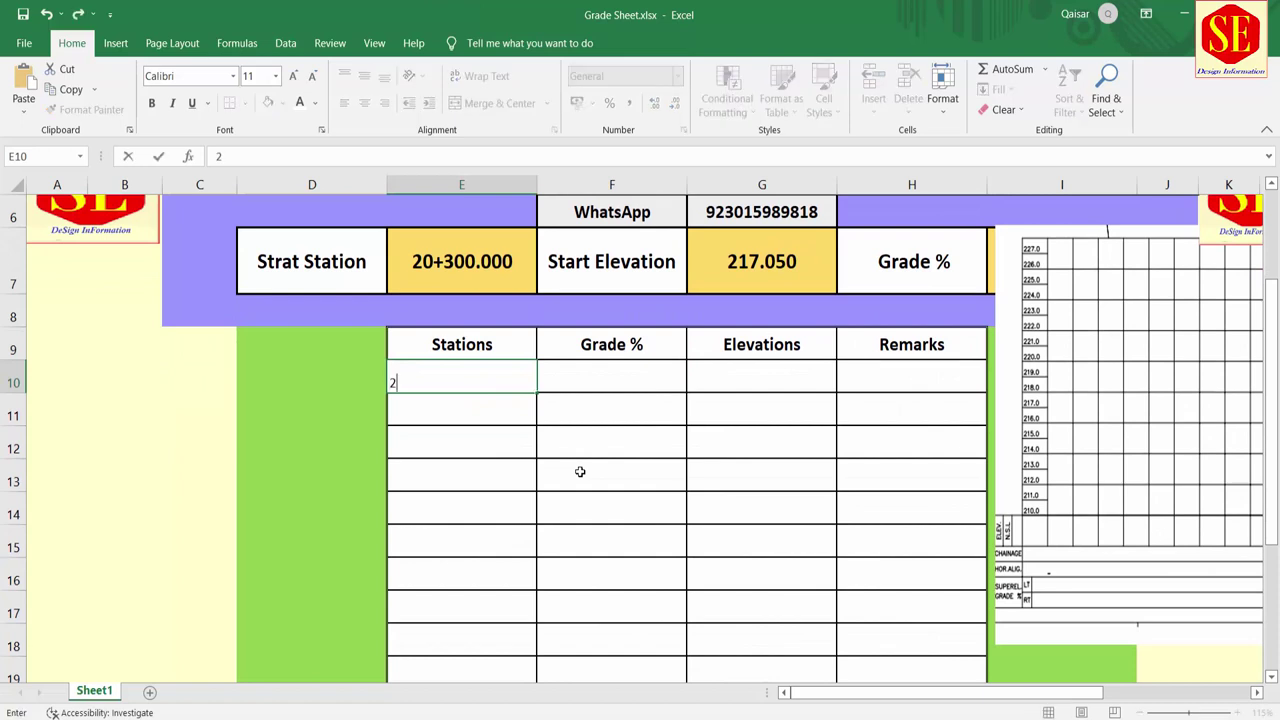
type("03")
type("00")
key("Return")
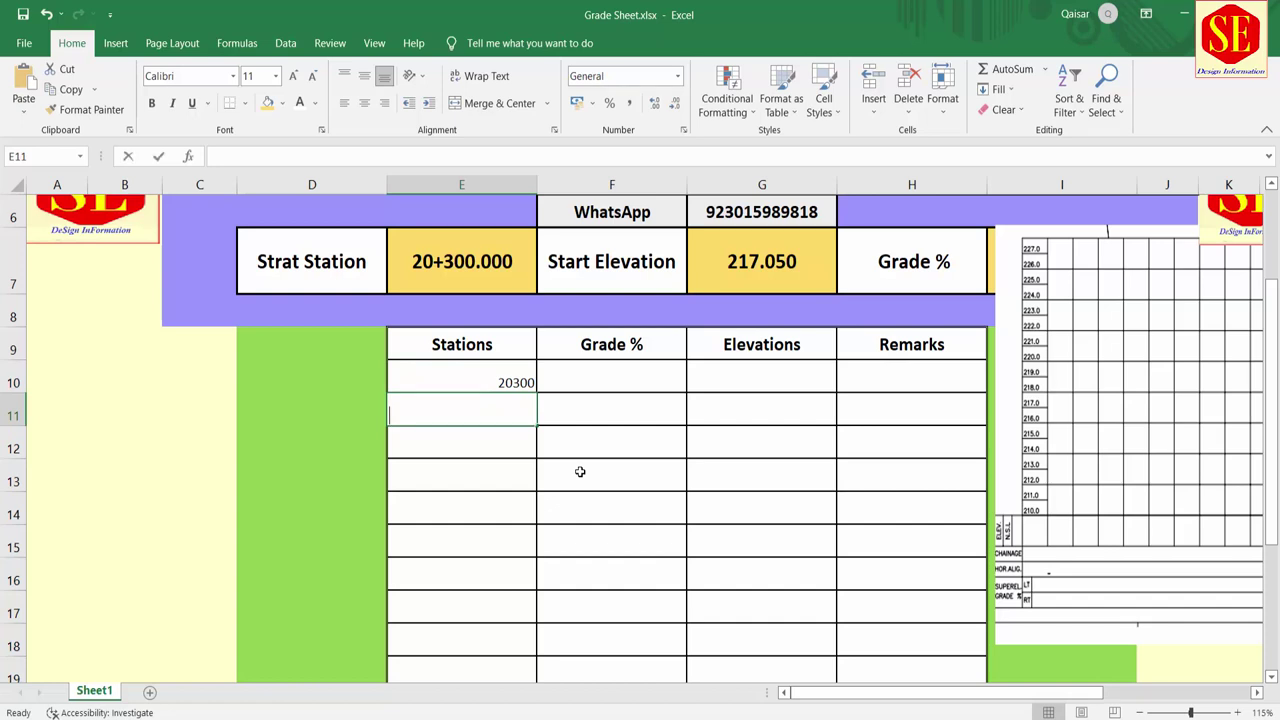
type("20310")
key("Return")
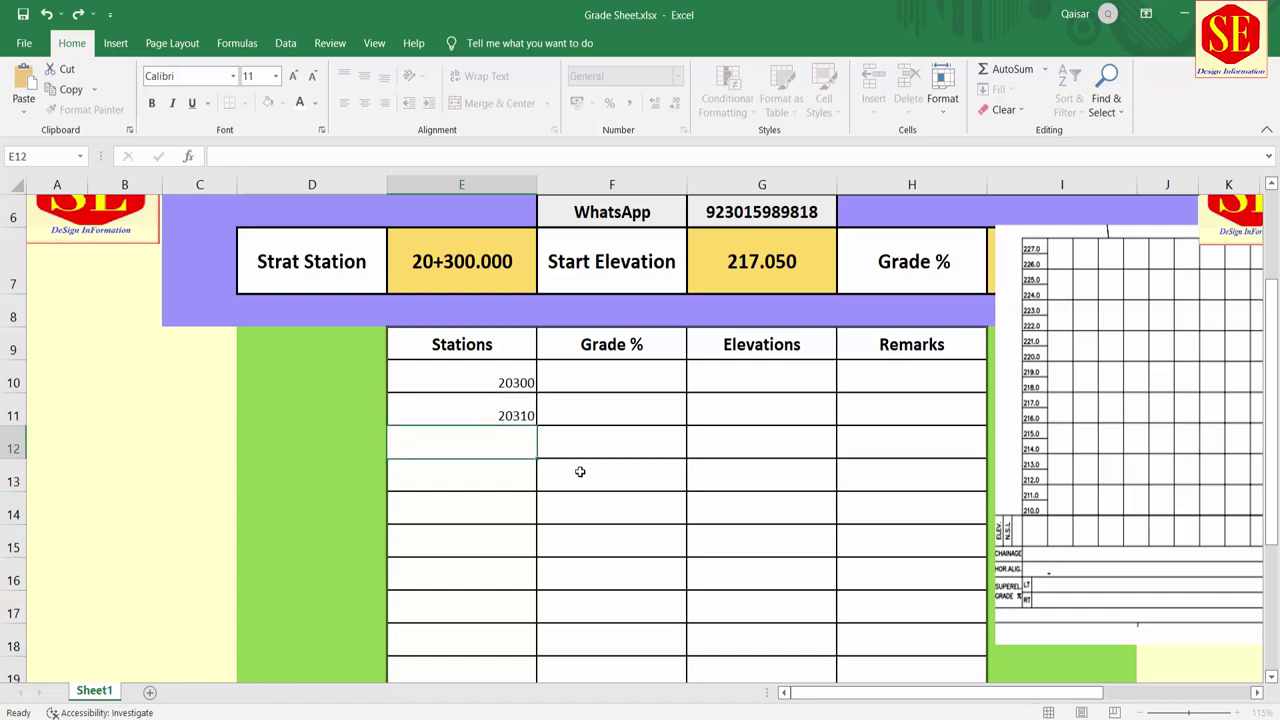
mouse_move(508, 374)
left_mouse_down()
mouse_move(545, 697)
mouse_move(531, 646)
left_mouse_up()
scroll(560, 506, "down", 3)
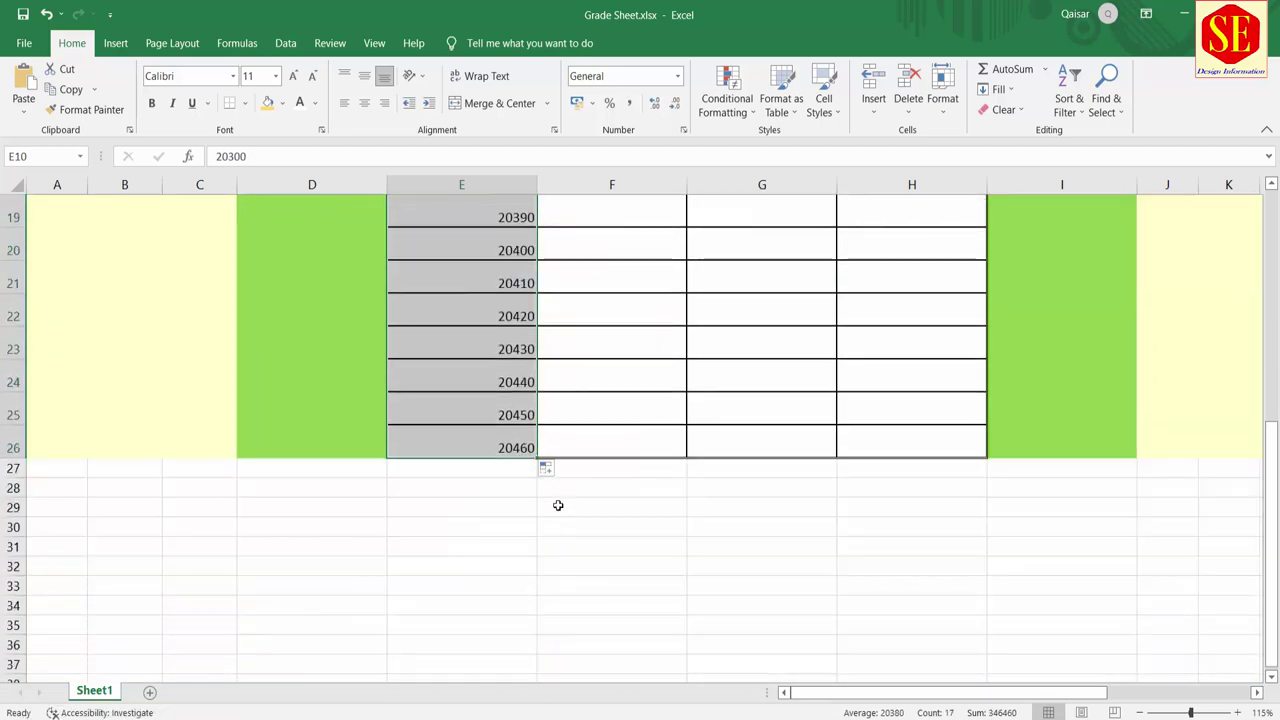
scroll(526, 530, "up", 5)
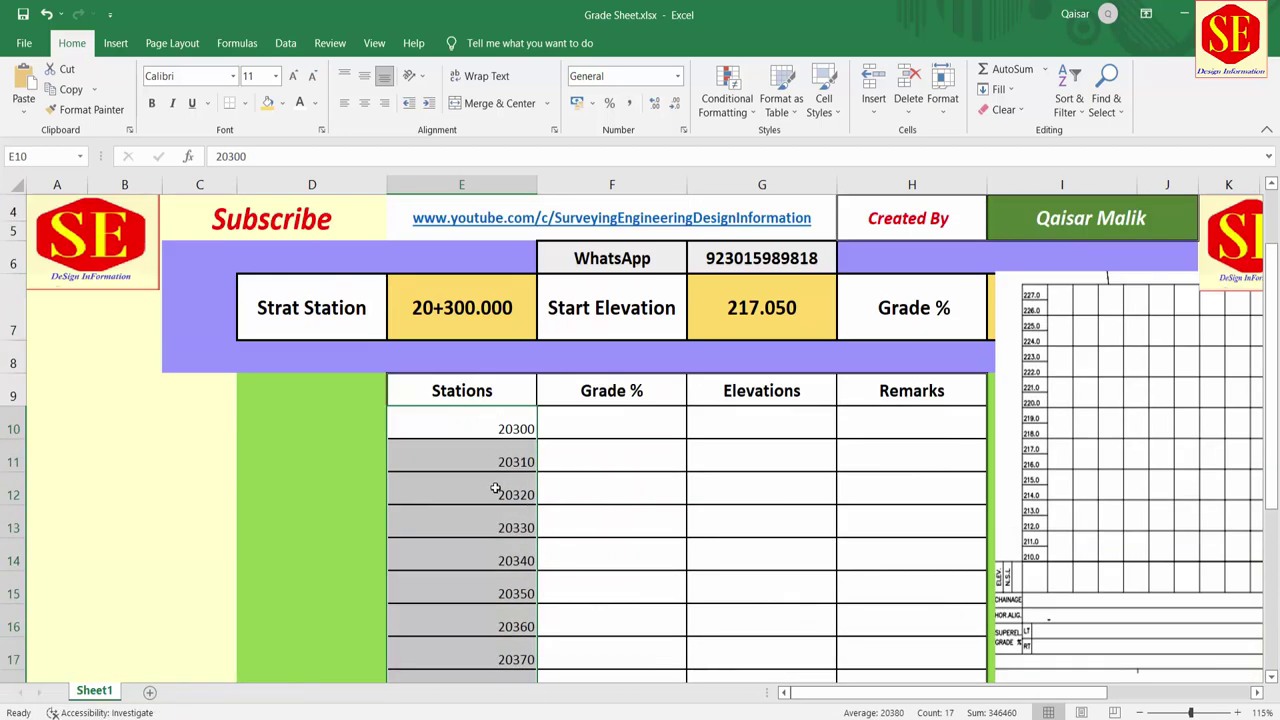
Change E11 to 20320 and fill the 20-step series down to E26.
double_click(513, 462)
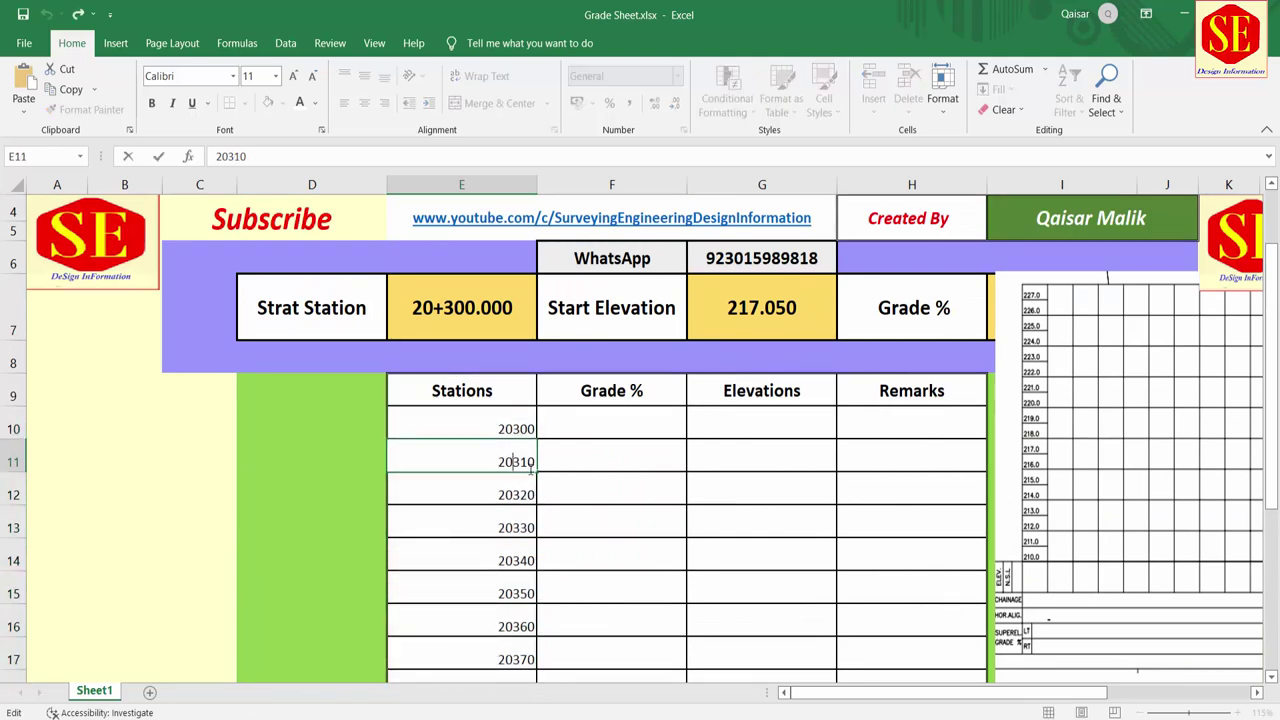
key("BackSpace")
type("2")
key("Return")
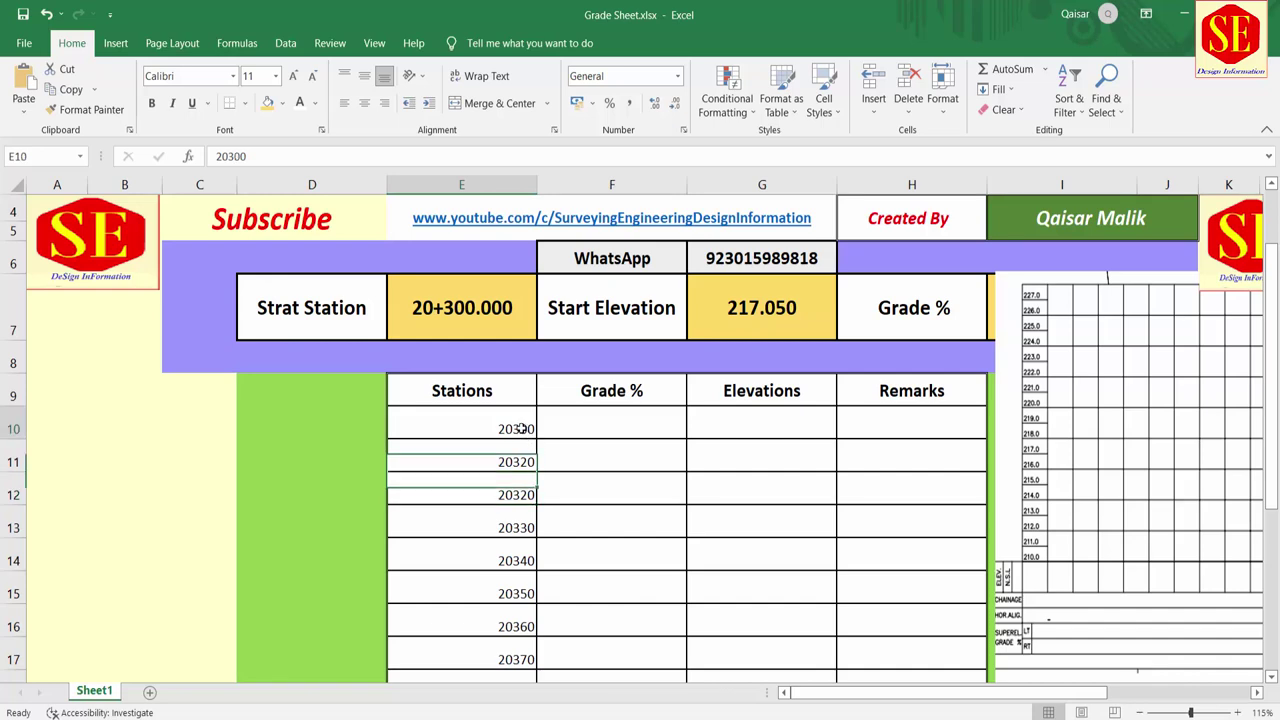
mouse_move(519, 428)
left_mouse_down()
mouse_move(540, 562)
mouse_move(537, 656)
left_mouse_up()
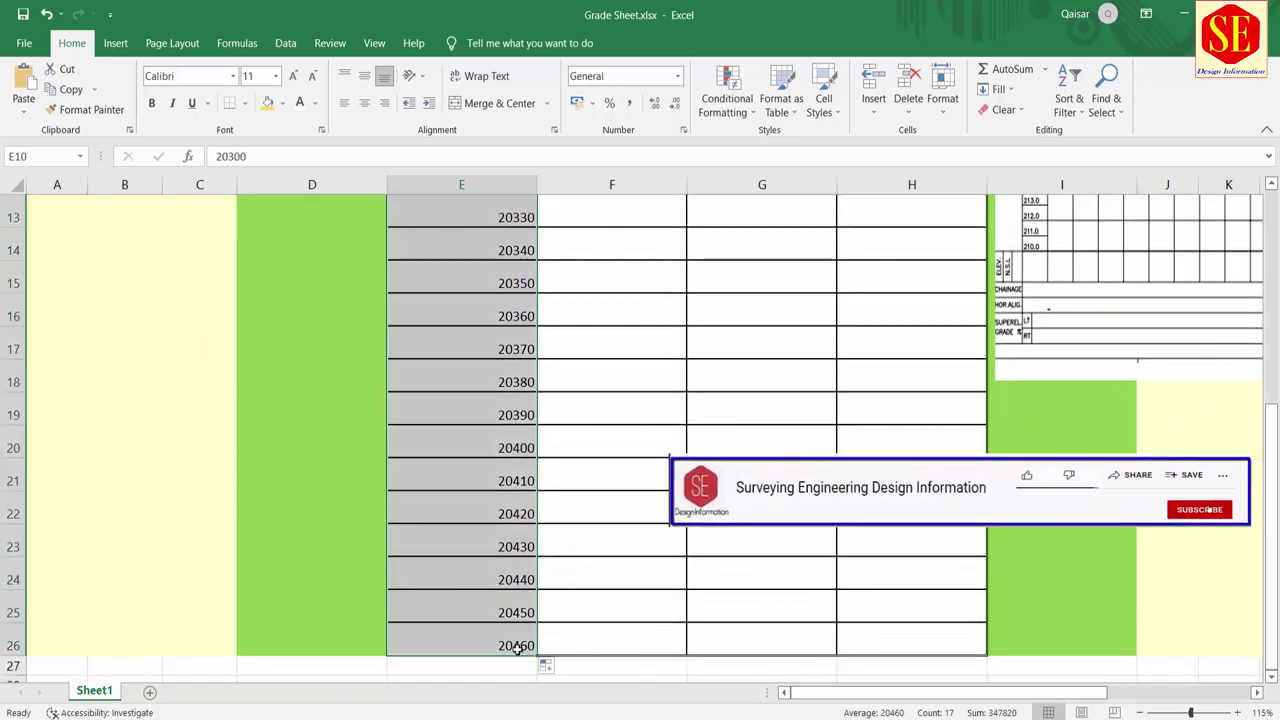
scroll(519, 437, "up", 4)
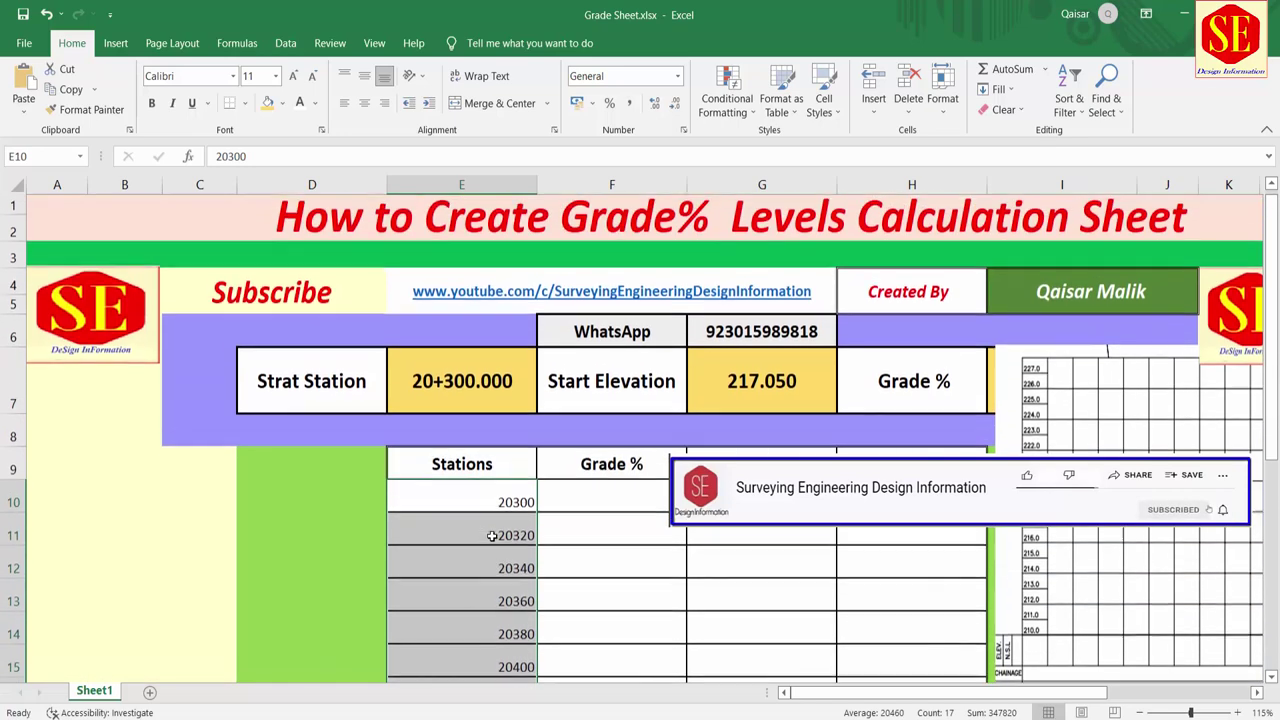
scroll(504, 456, "down", 2)
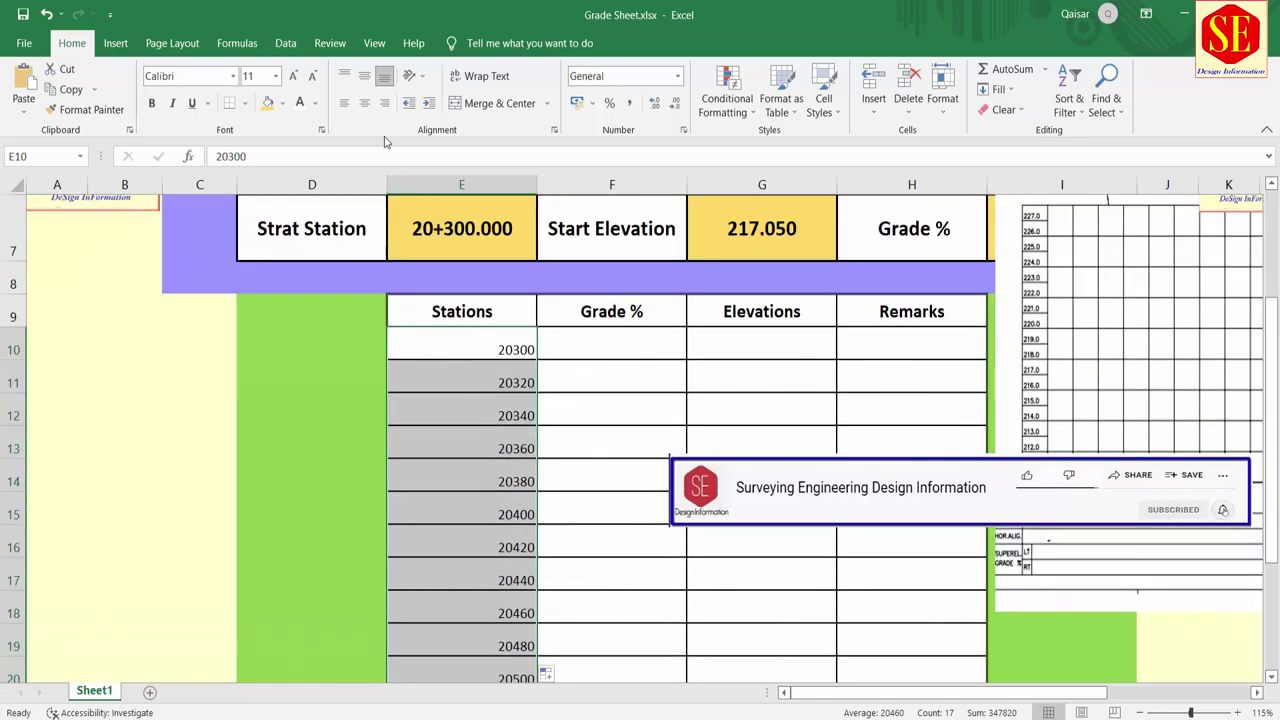
Centre the stations and apply custom format 0+000.00 so they read 20+300.00.
left_click(366, 107)
right_click(481, 434)
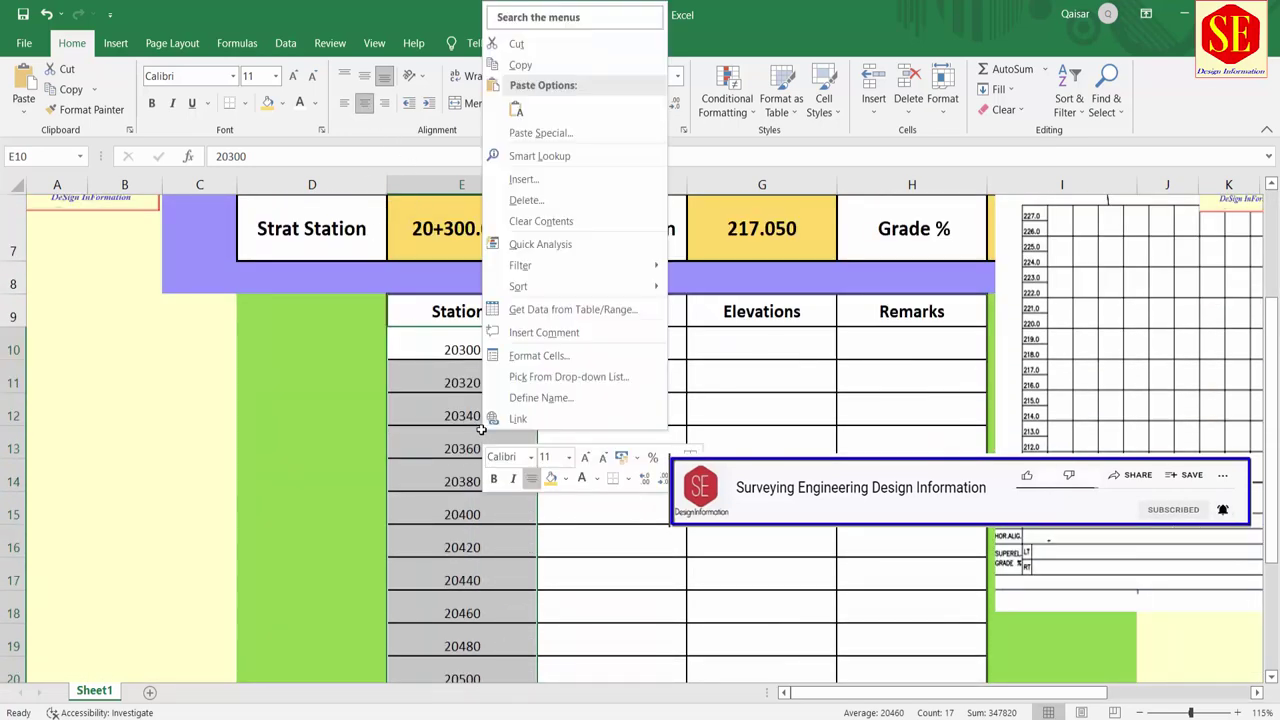
left_click(539, 355)
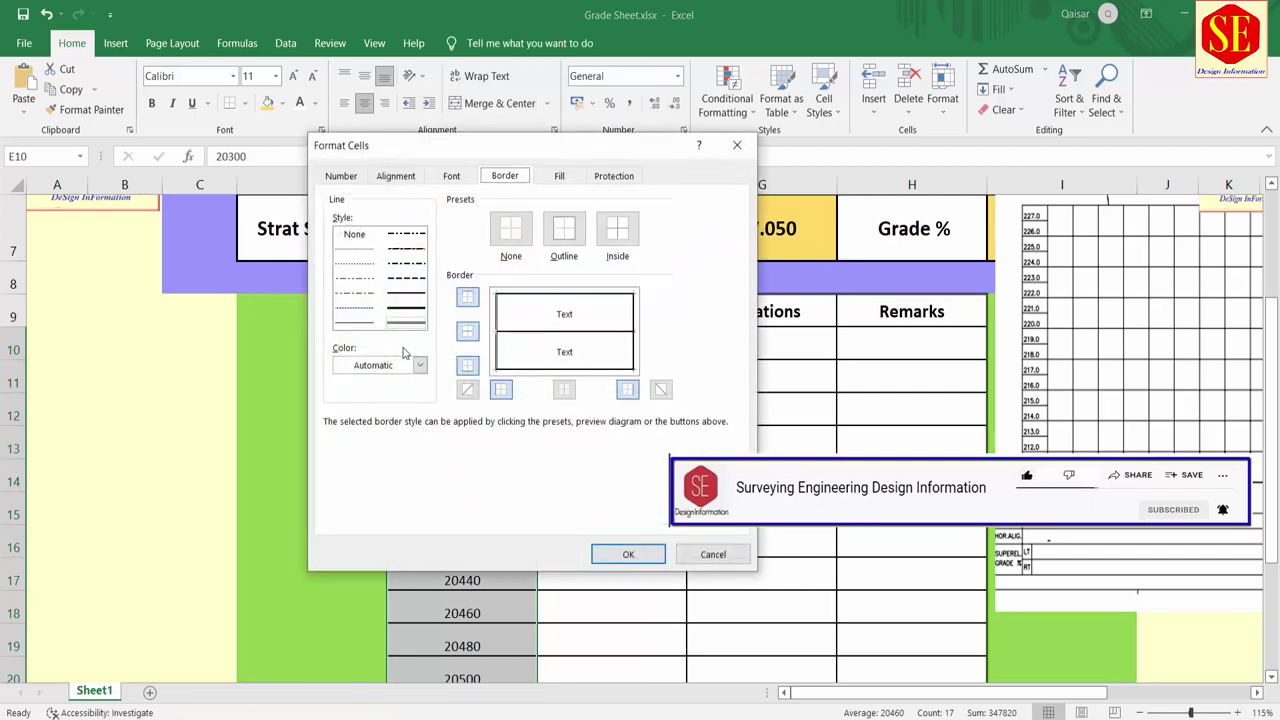
left_click(341, 176)
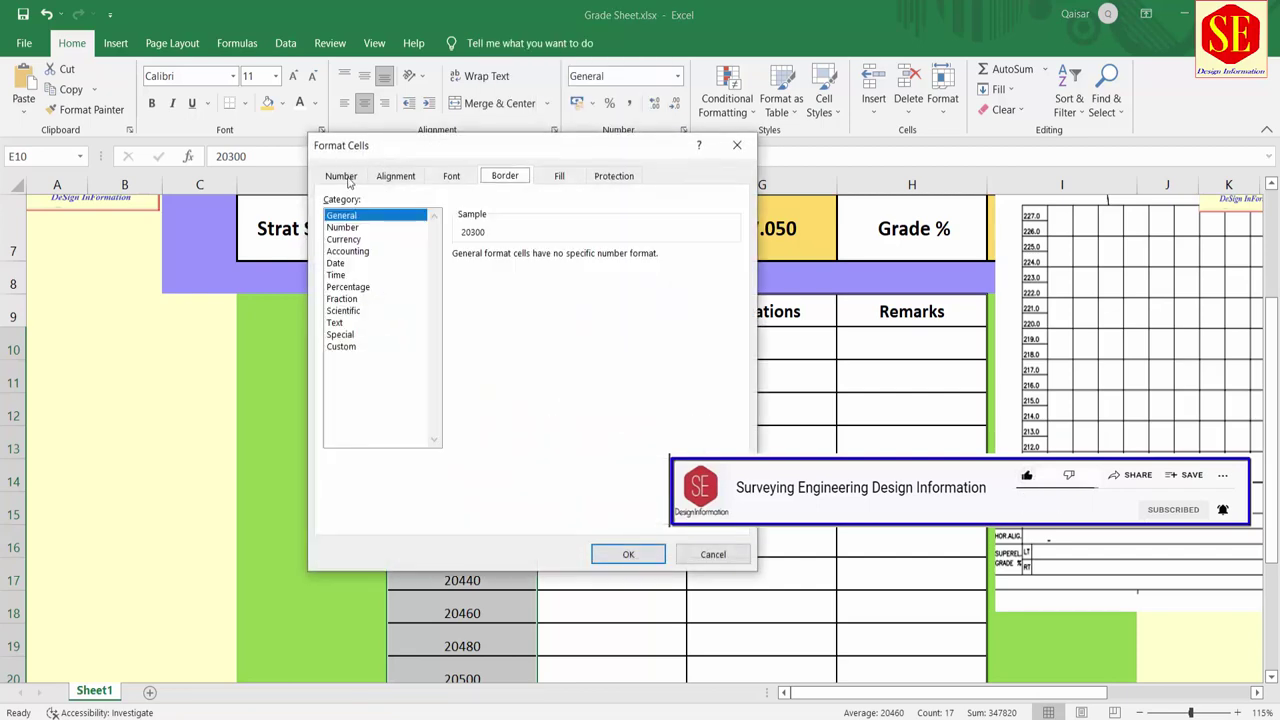
left_click(342, 346)
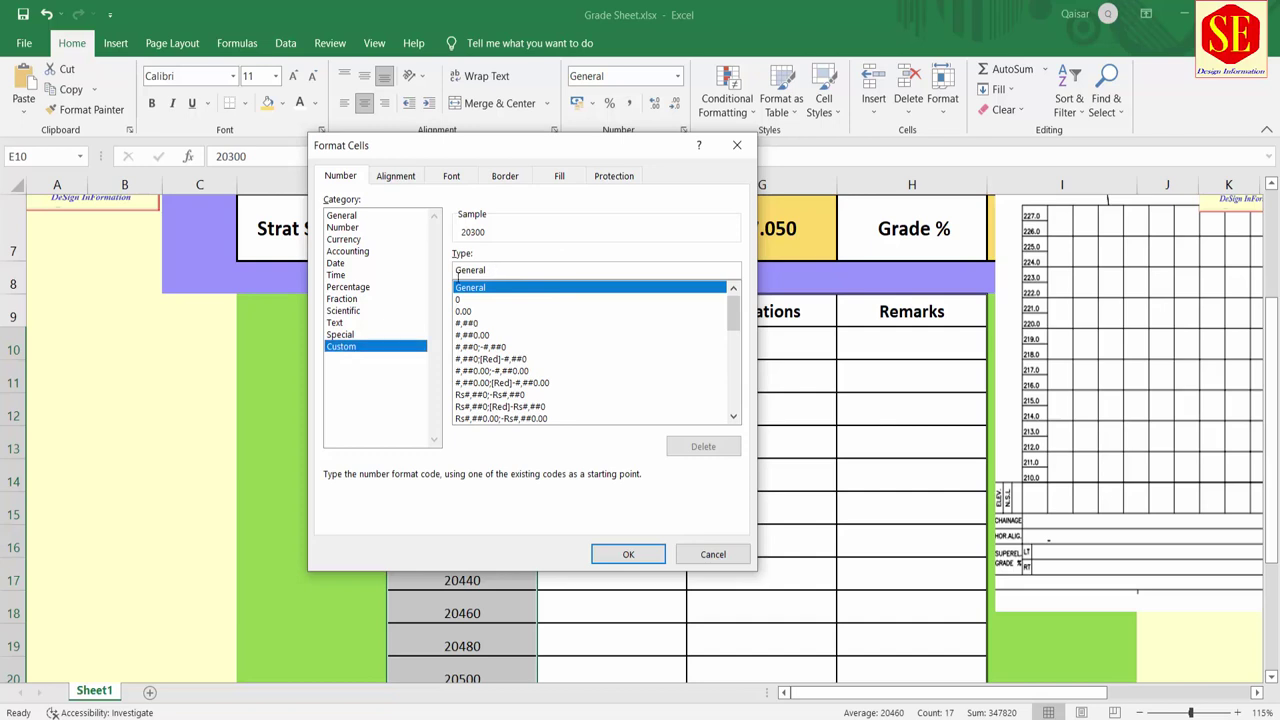
left_click_drag(494, 270, 421, 274)
type("0+000.00")
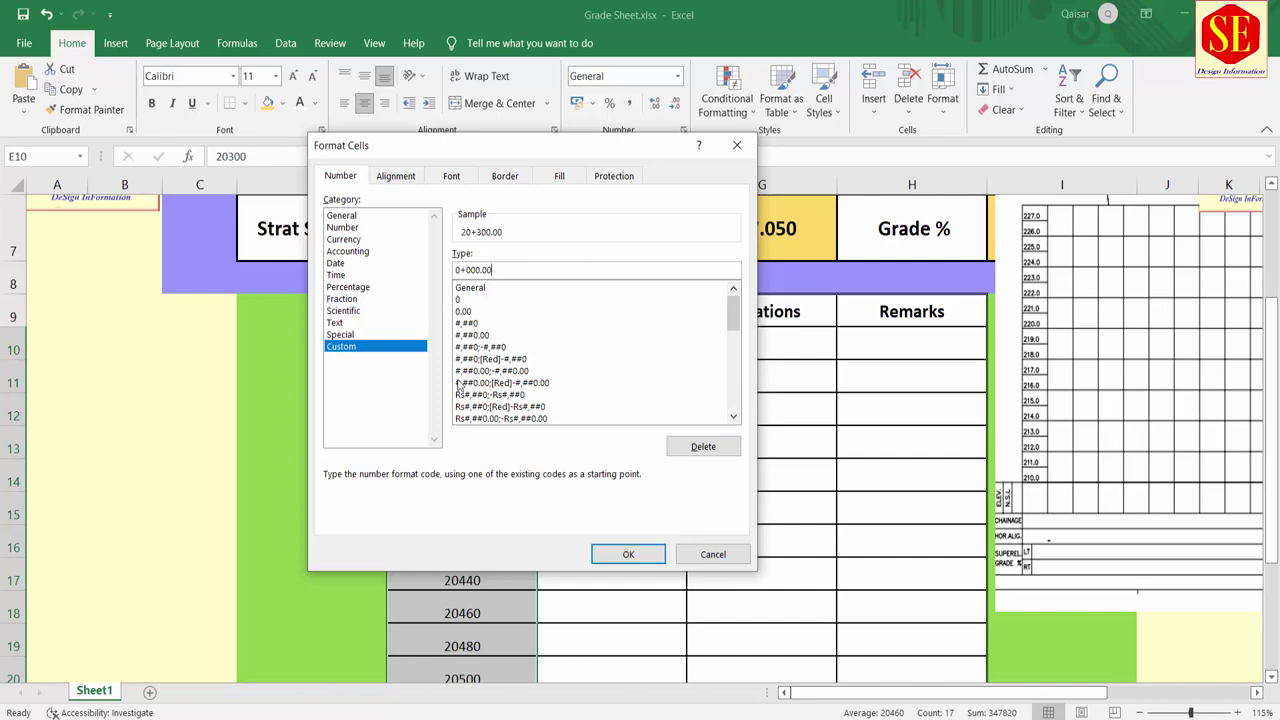
left_click(630, 555)
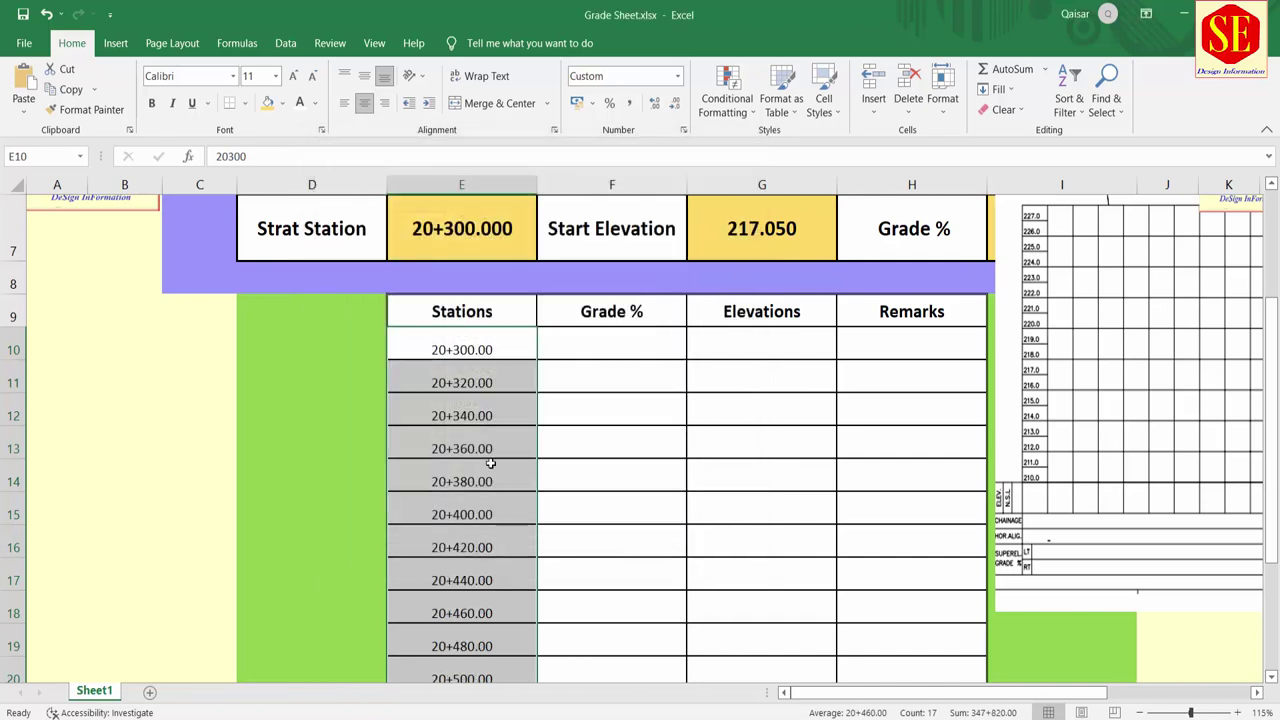
left_click(618, 345)
Link F10 to the header grade with =$I$7.
scroll(806, 331, "up", 2)
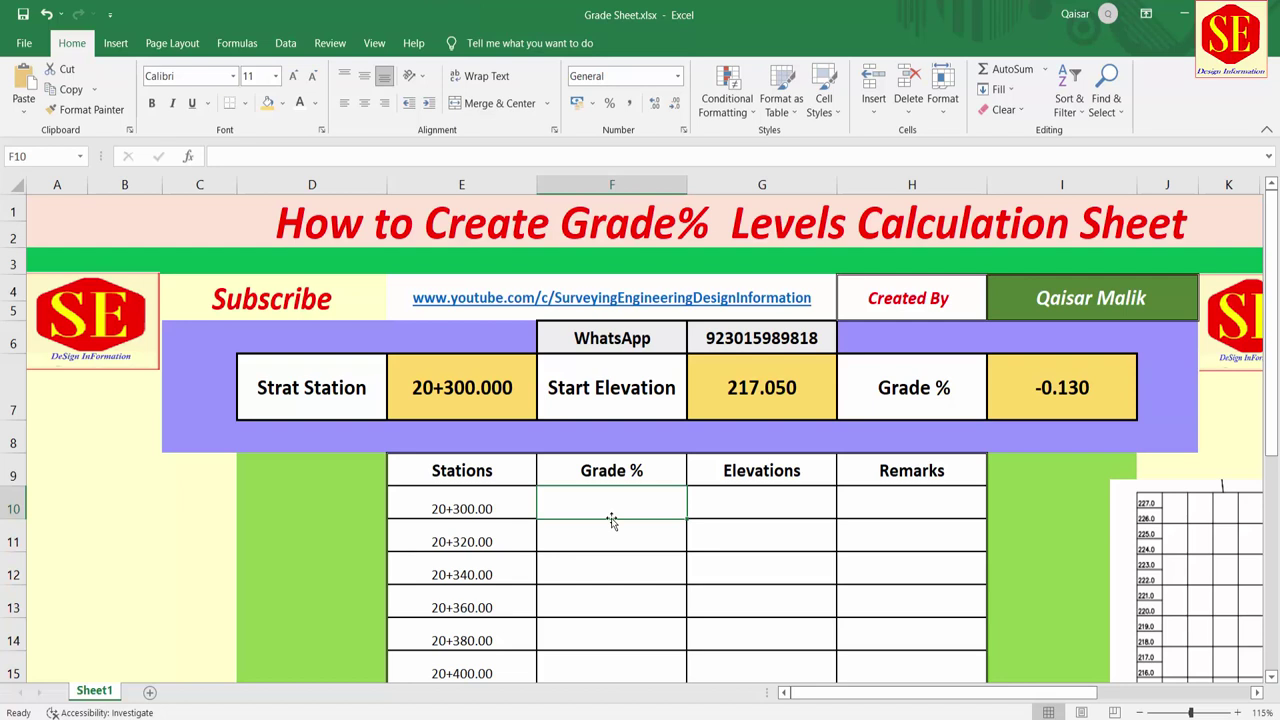
type("=$I$7")
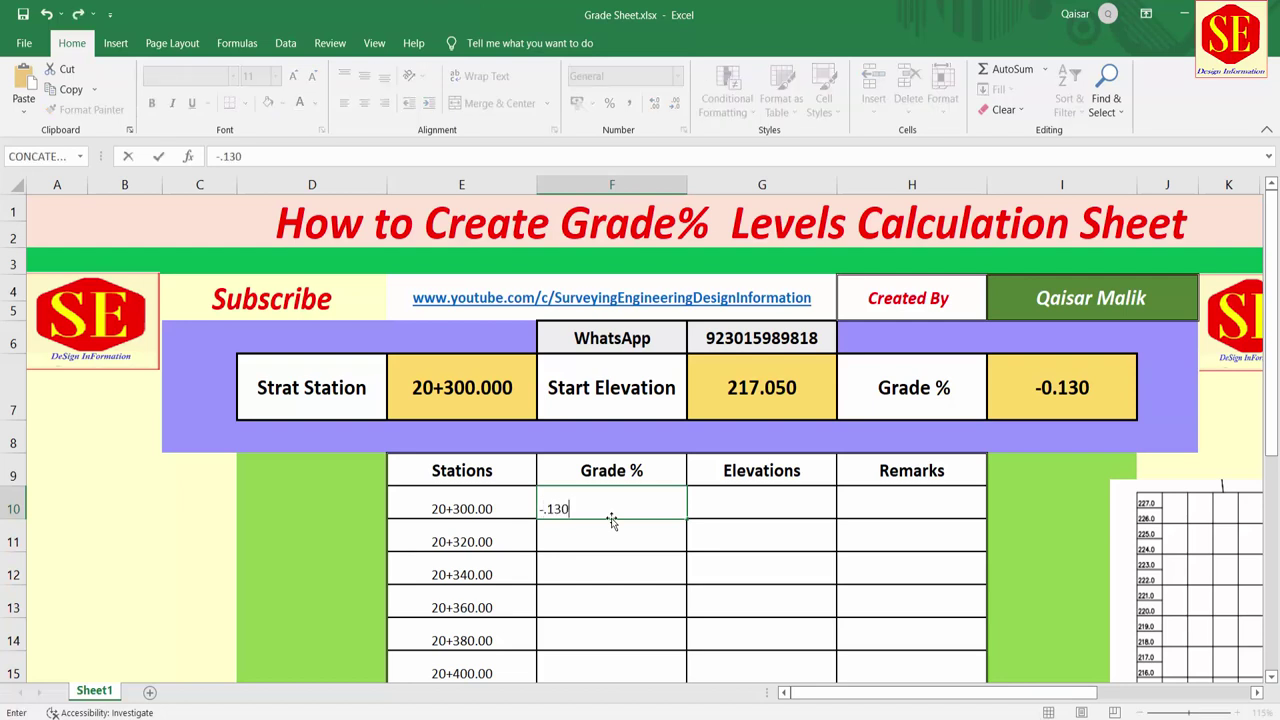
key("Return")
left_click(1148, 386)
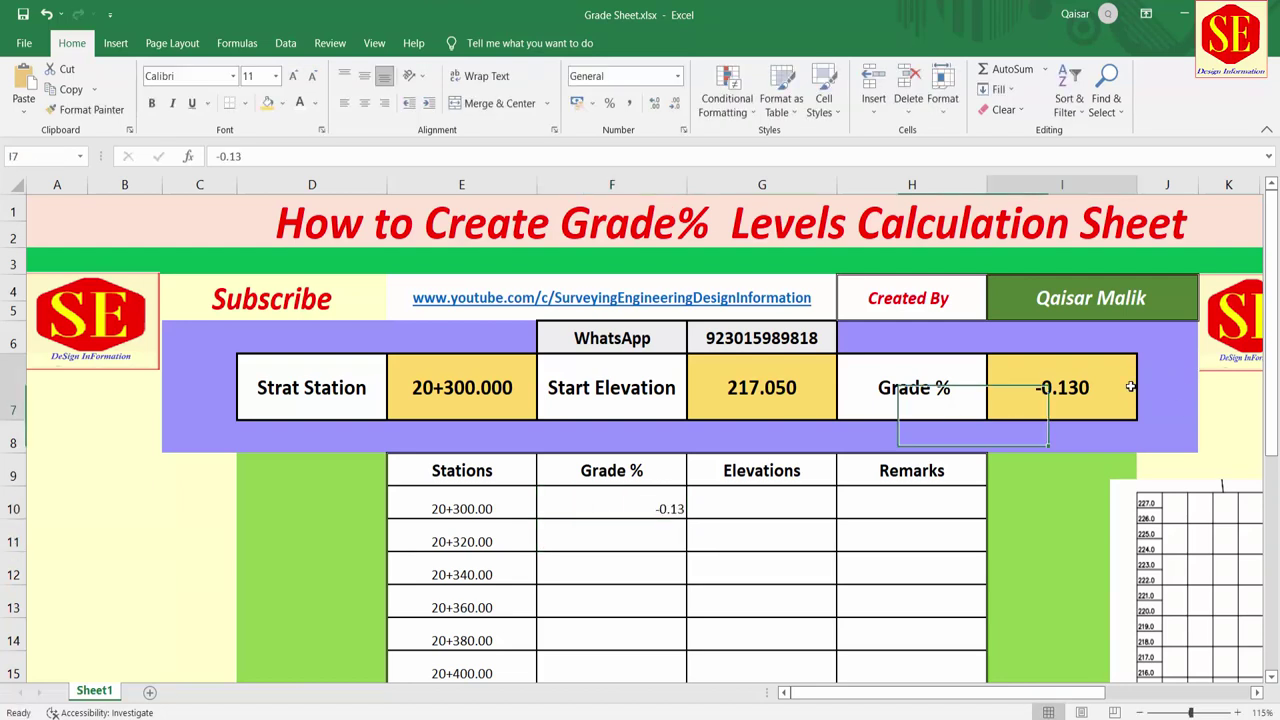
left_click(645, 500)
Fill the grade link down to F26 and show it to four decimals (-0.1300).
scroll(634, 490, "down", 2)
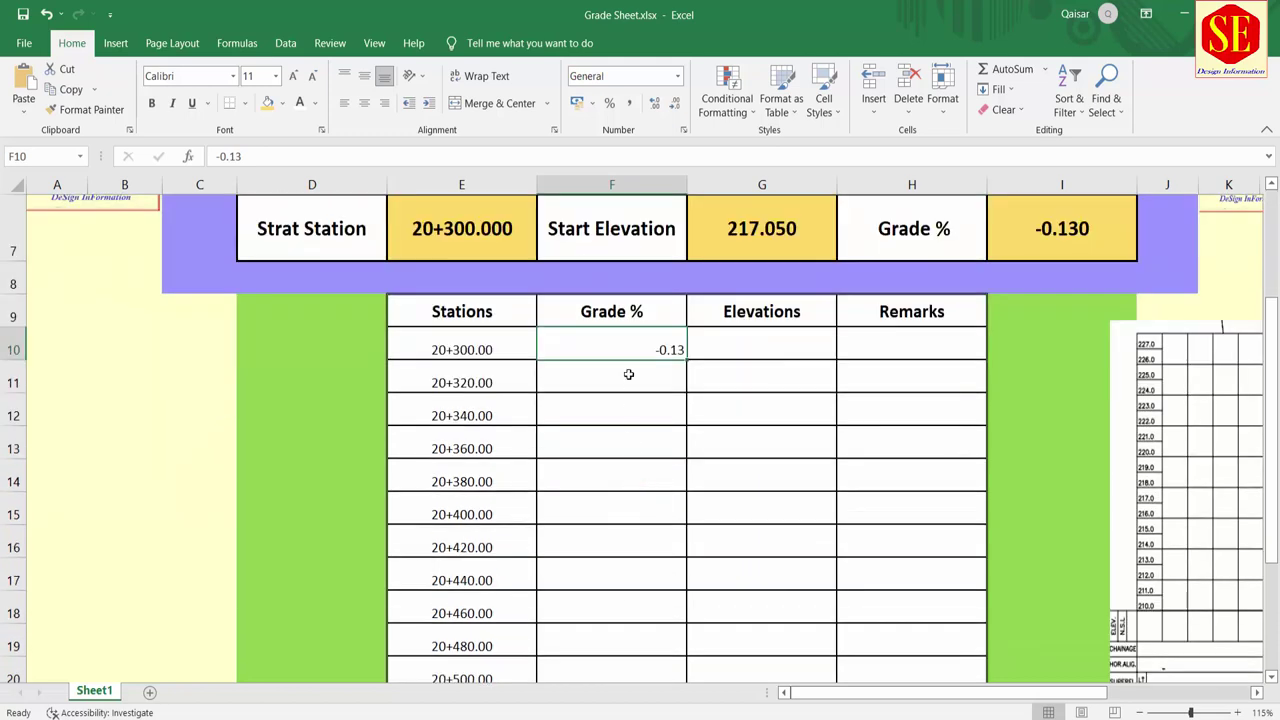
mouse_move(686, 360)
left_mouse_down()
mouse_move(674, 678)
mouse_move(666, 651)
left_mouse_up()
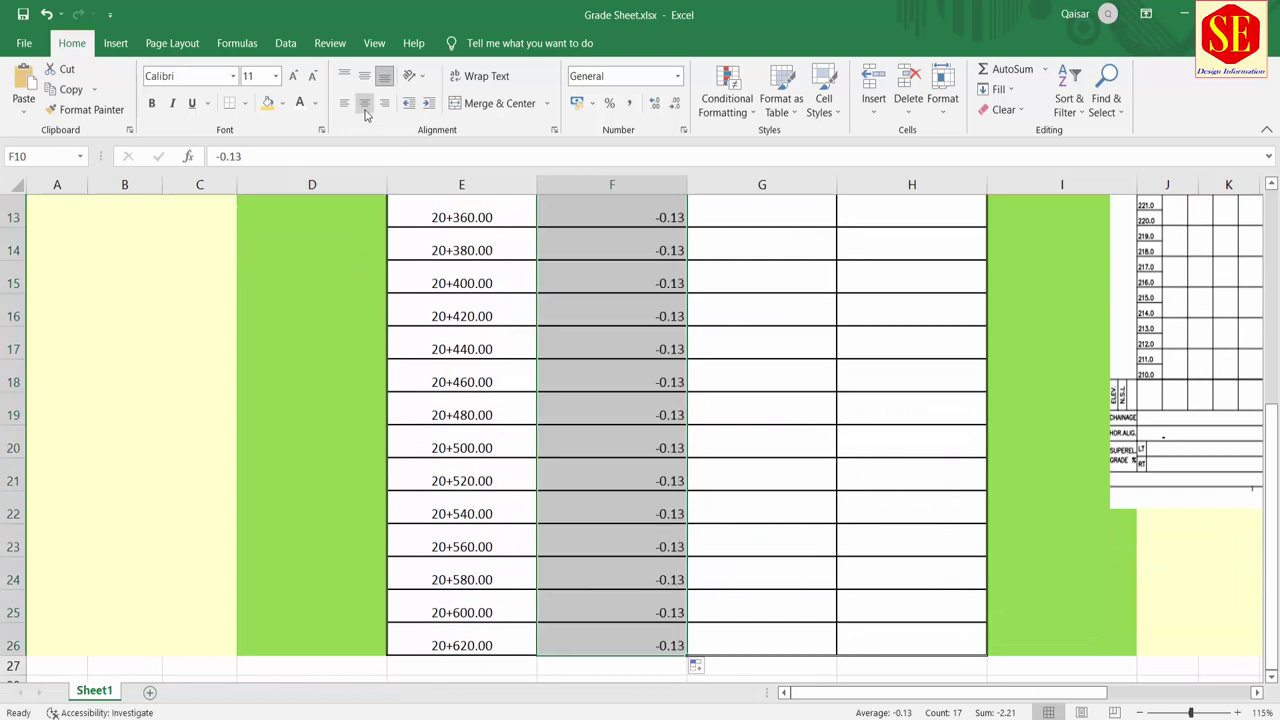
scroll(628, 422, "up", 4)
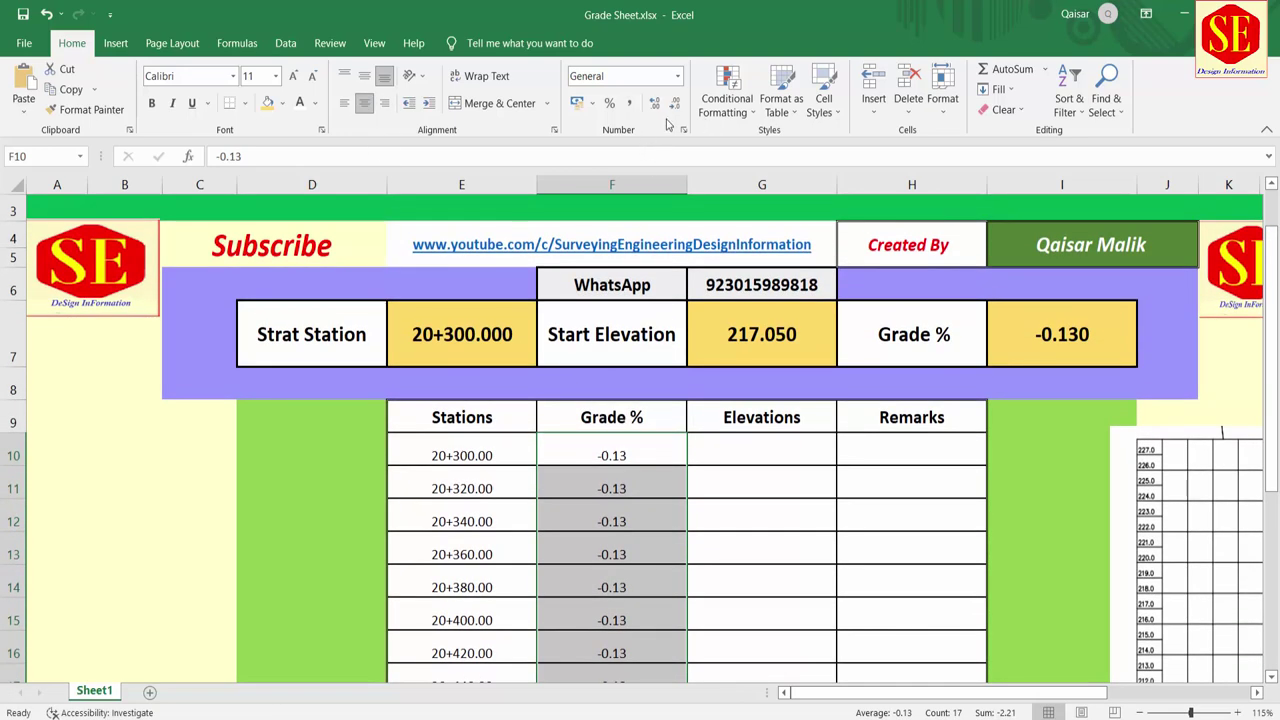
left_click(652, 102)
left_click(652, 102)
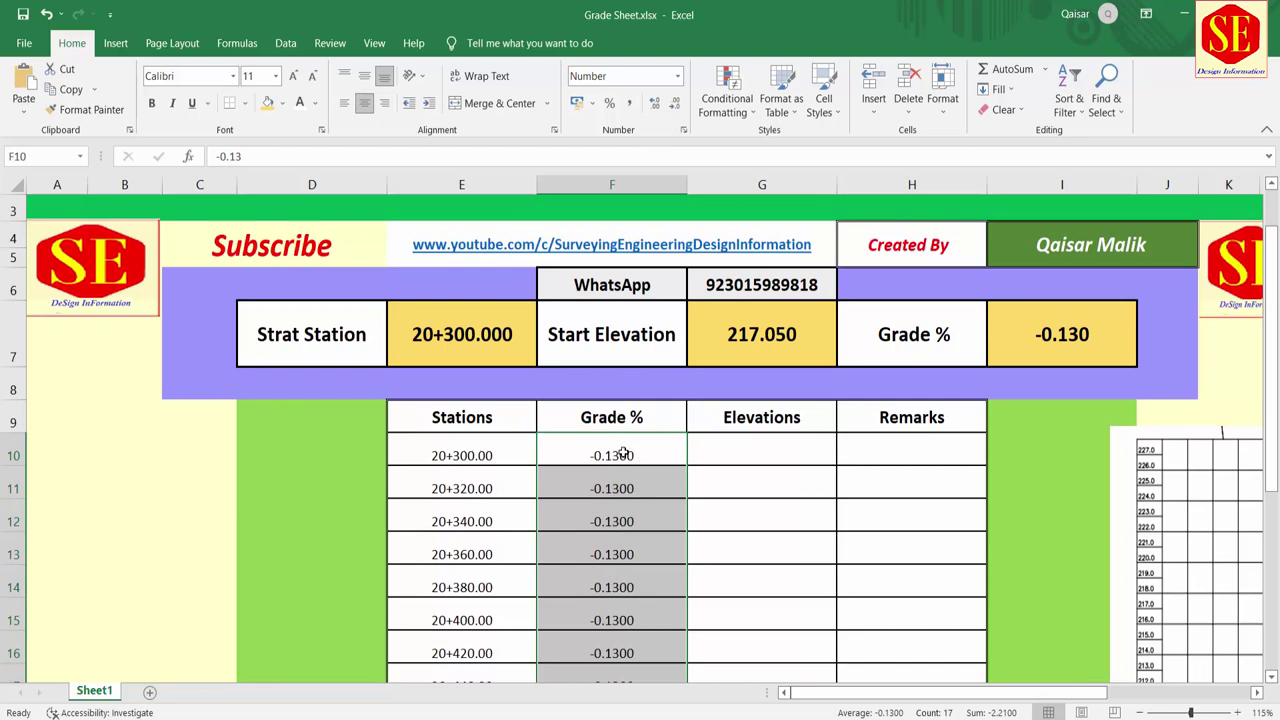
left_click(780, 446)
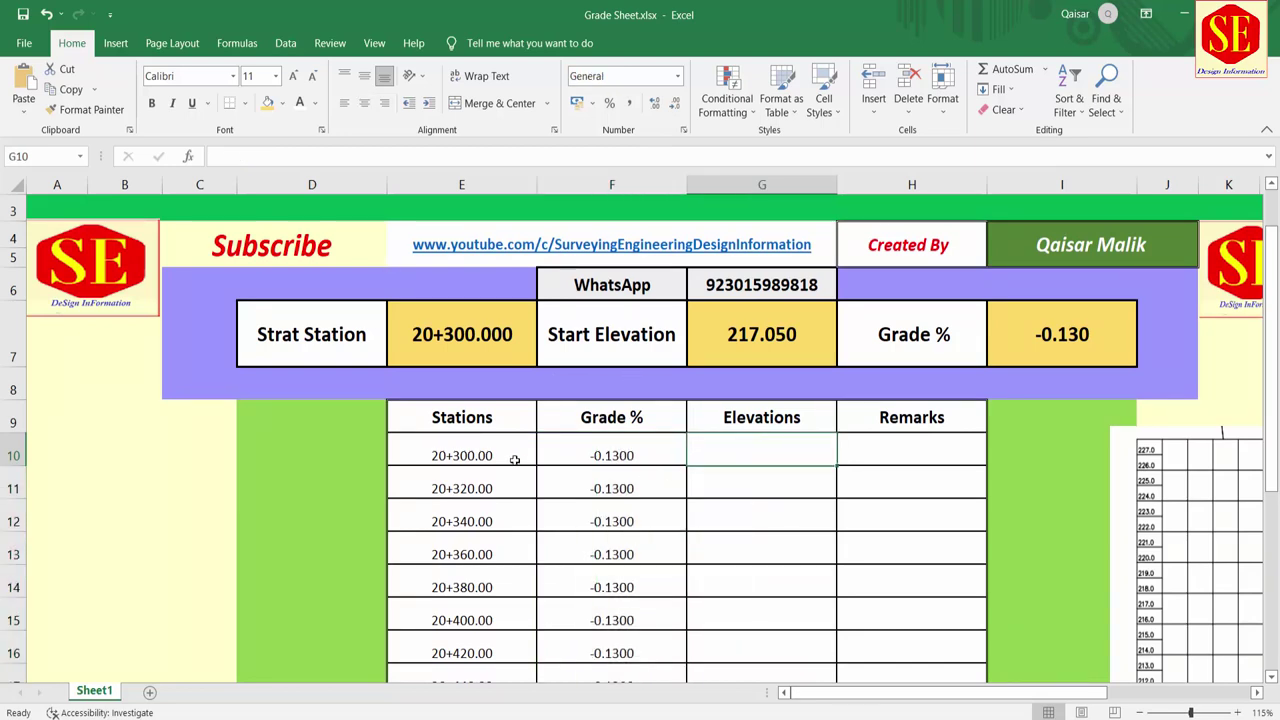
left_click(418, 452)
left_click(763, 334)
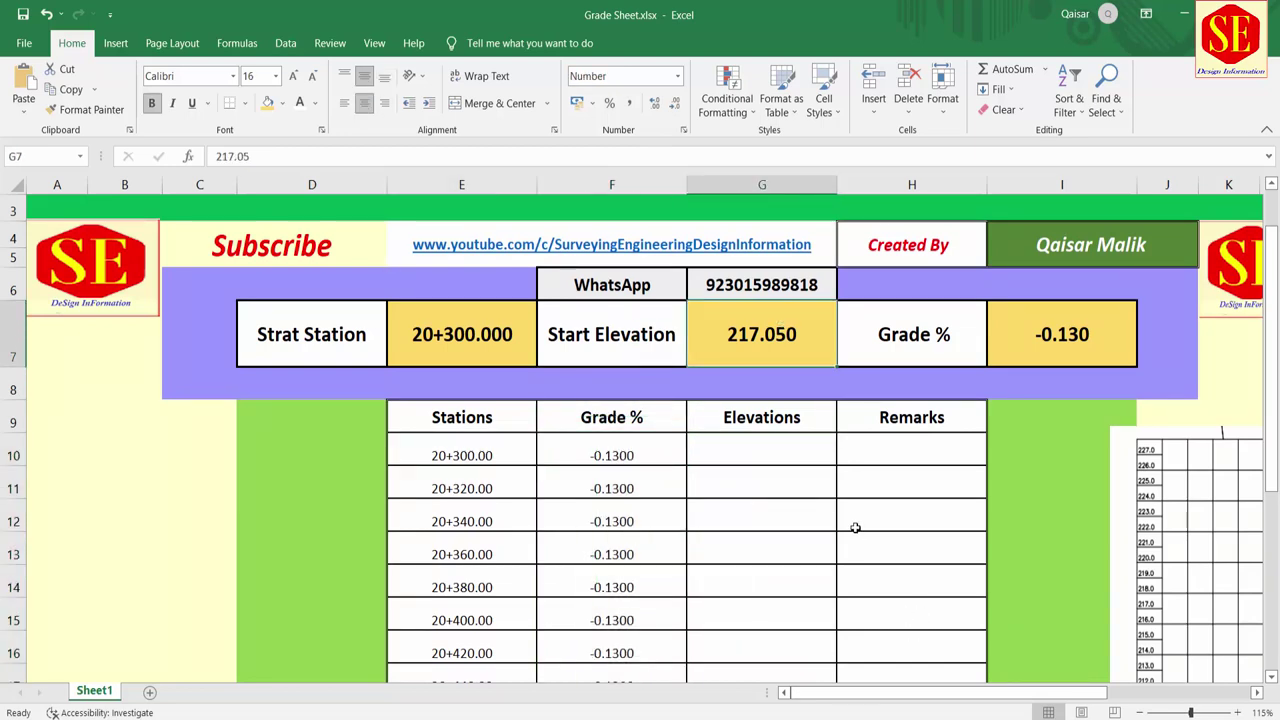
Enter 217.050 in G10 and make it bold.
left_click(533, 395)
type("217.05")
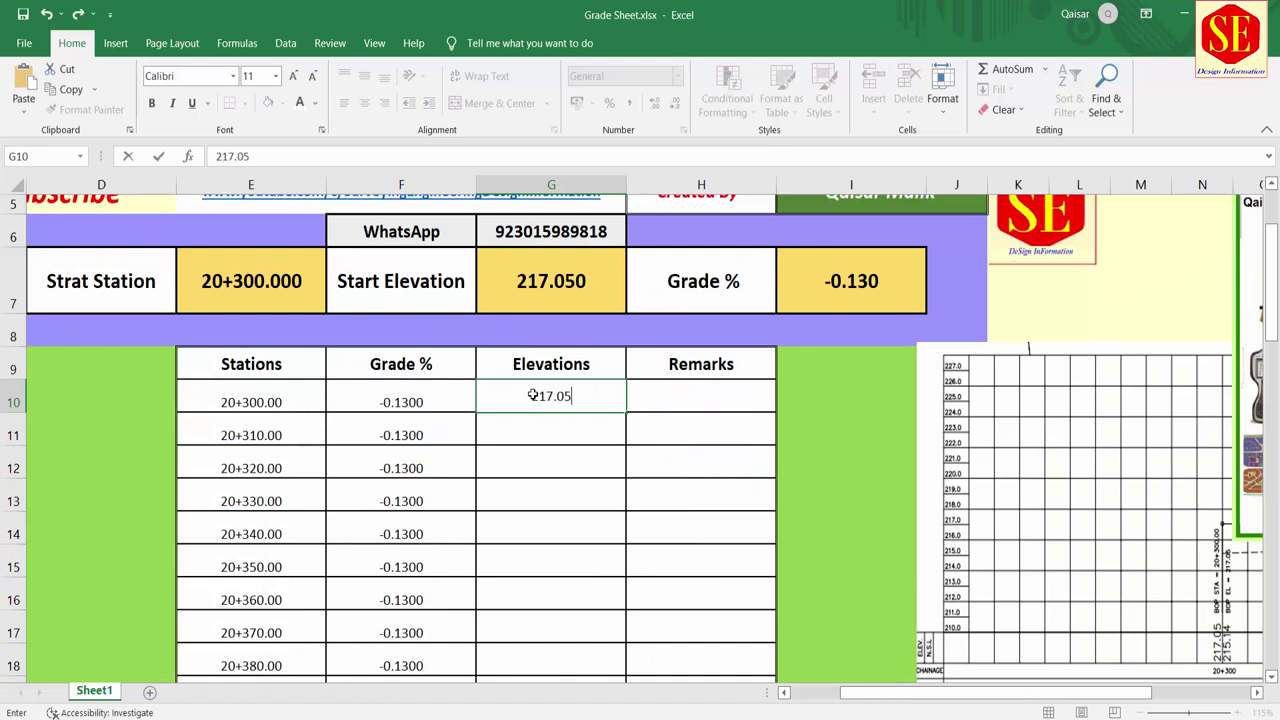
type("0")
key("Return")
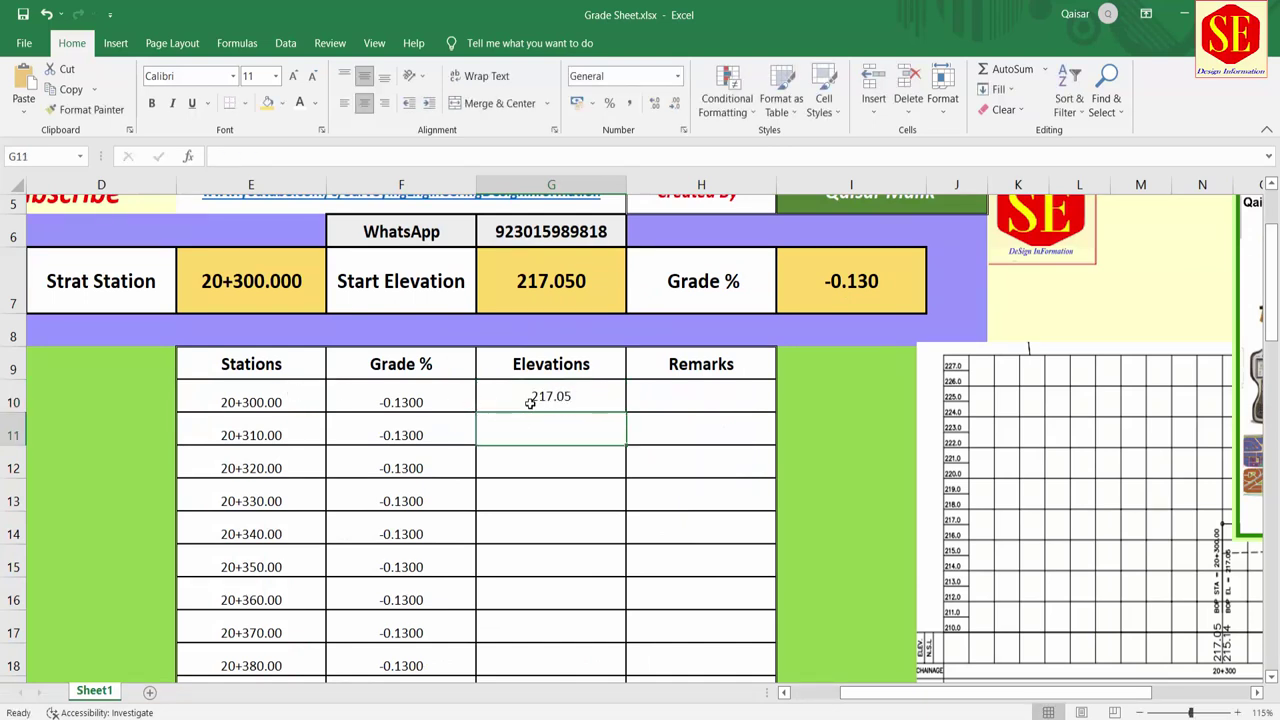
left_click(533, 397)
left_click(151, 103)
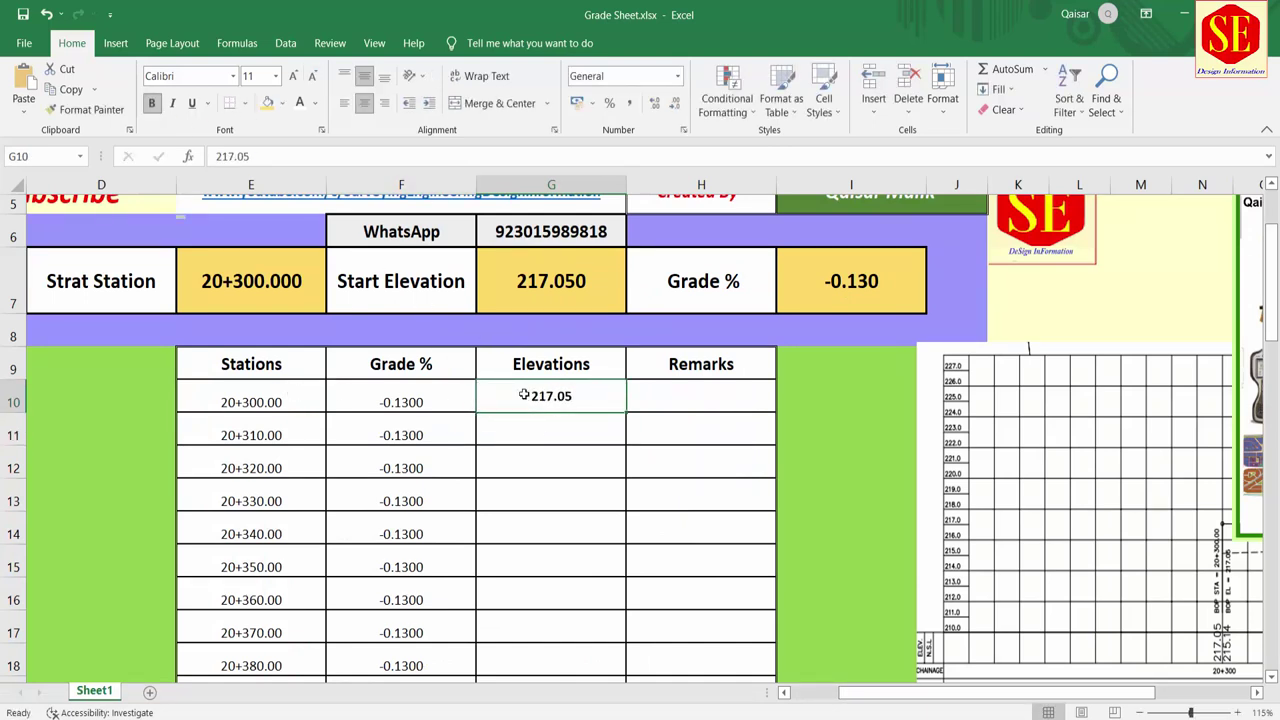
left_click(546, 436)
left_click(401, 434)
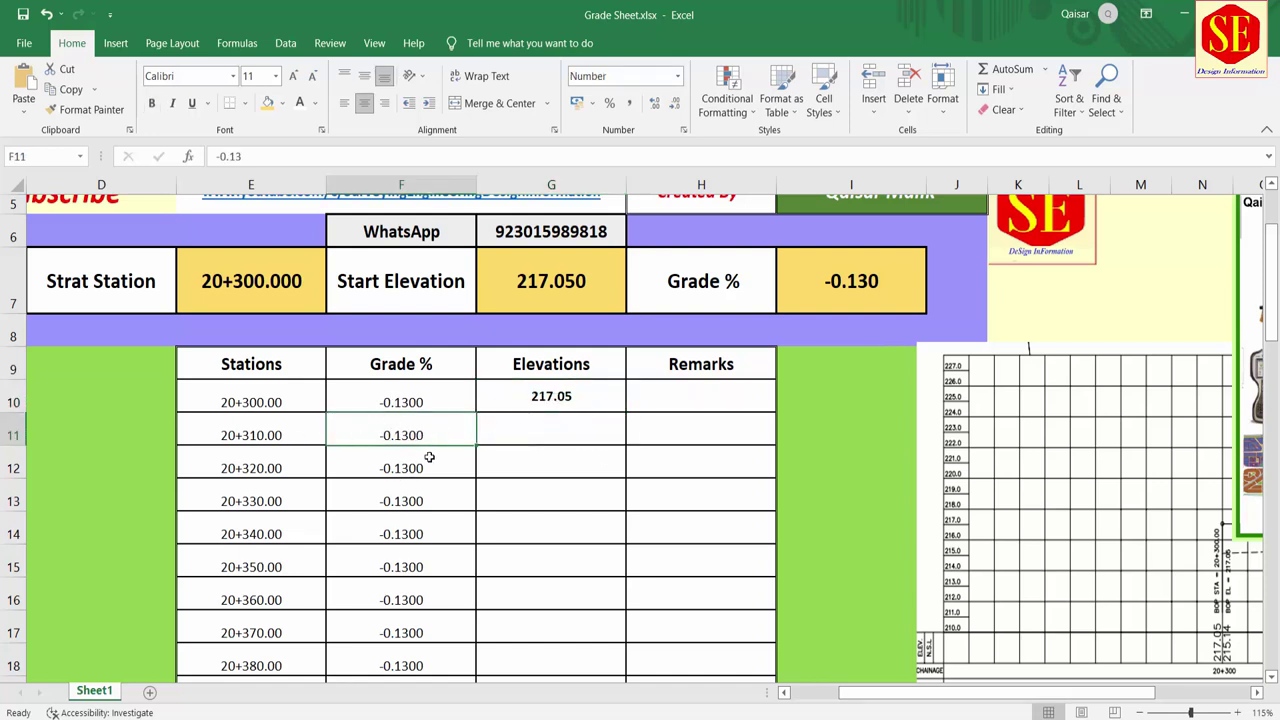
left_click(559, 431)
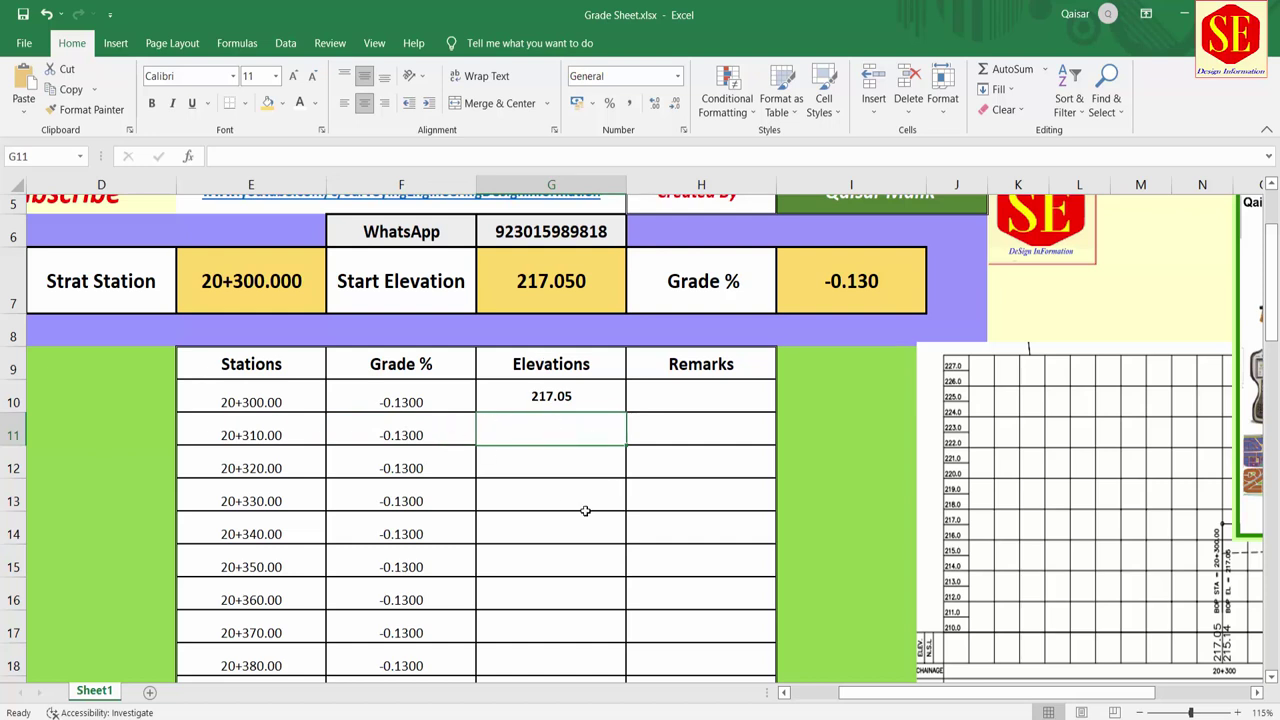
Start the G11 formula =$G$10+((F11*(E11-E10 using cell references.
type("=")
left_click(557, 393)
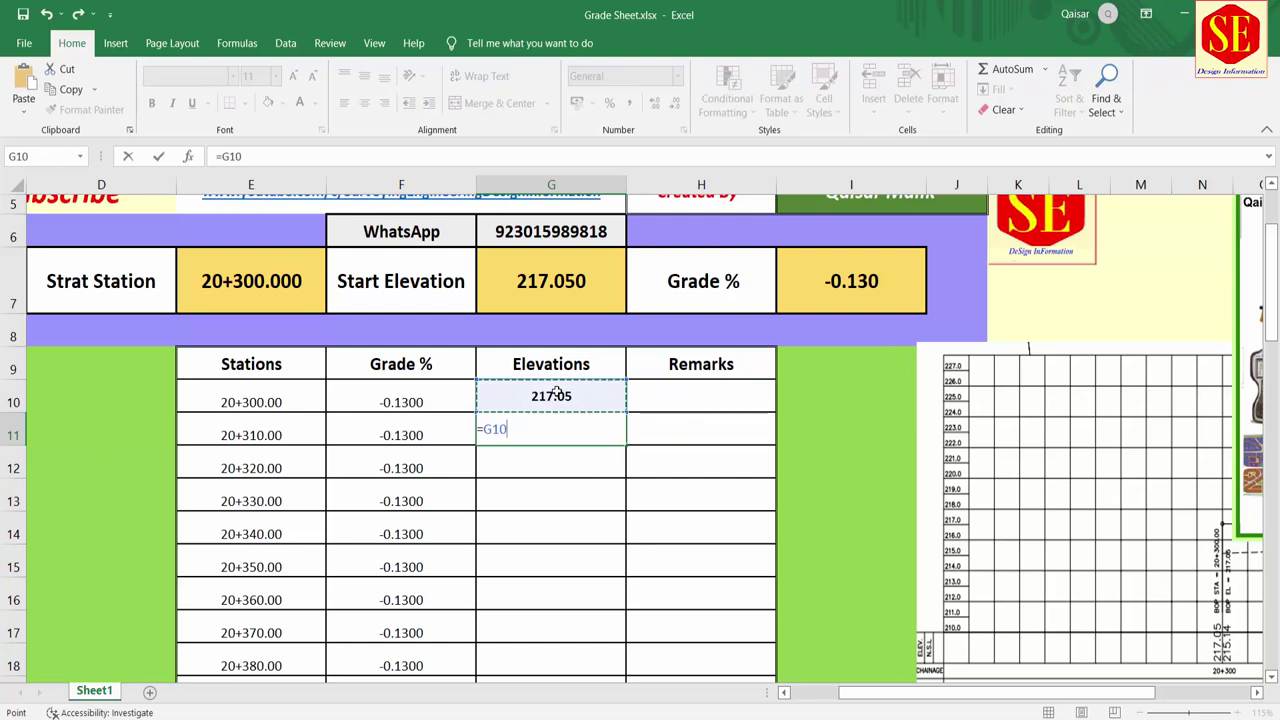
key("F4")
left_click(487, 430)
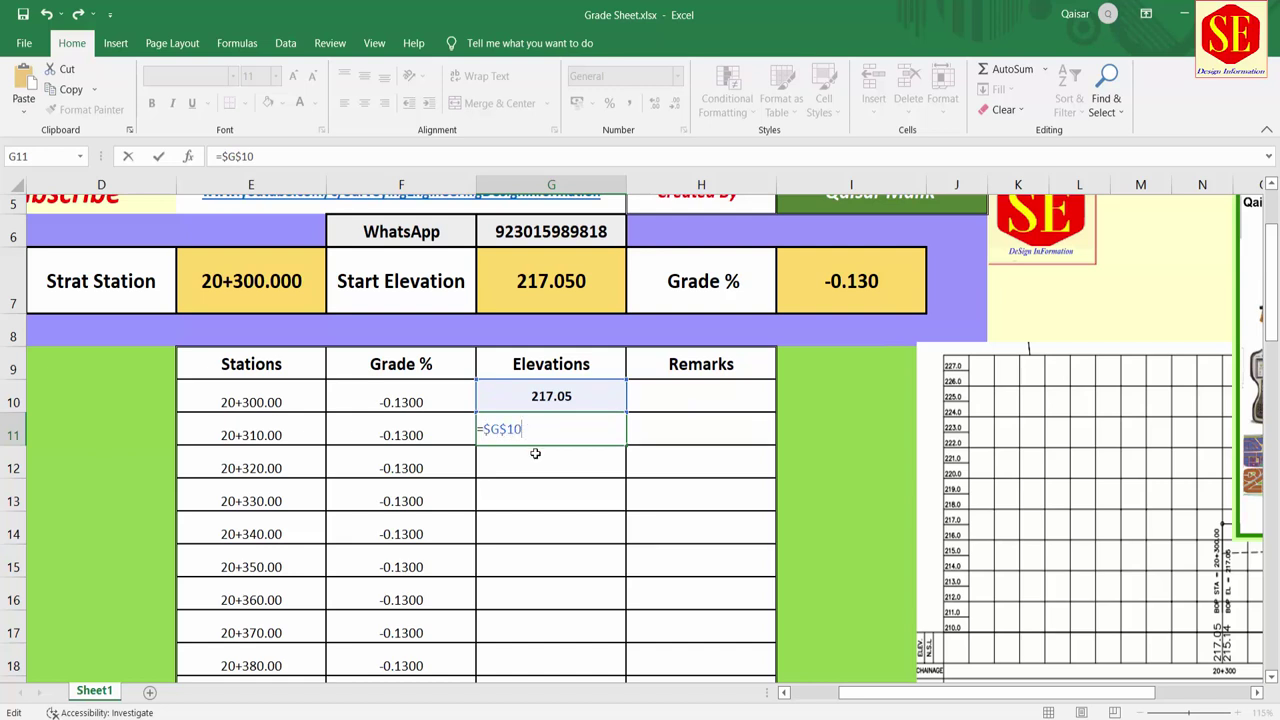
type("((")
left_click(395, 432)
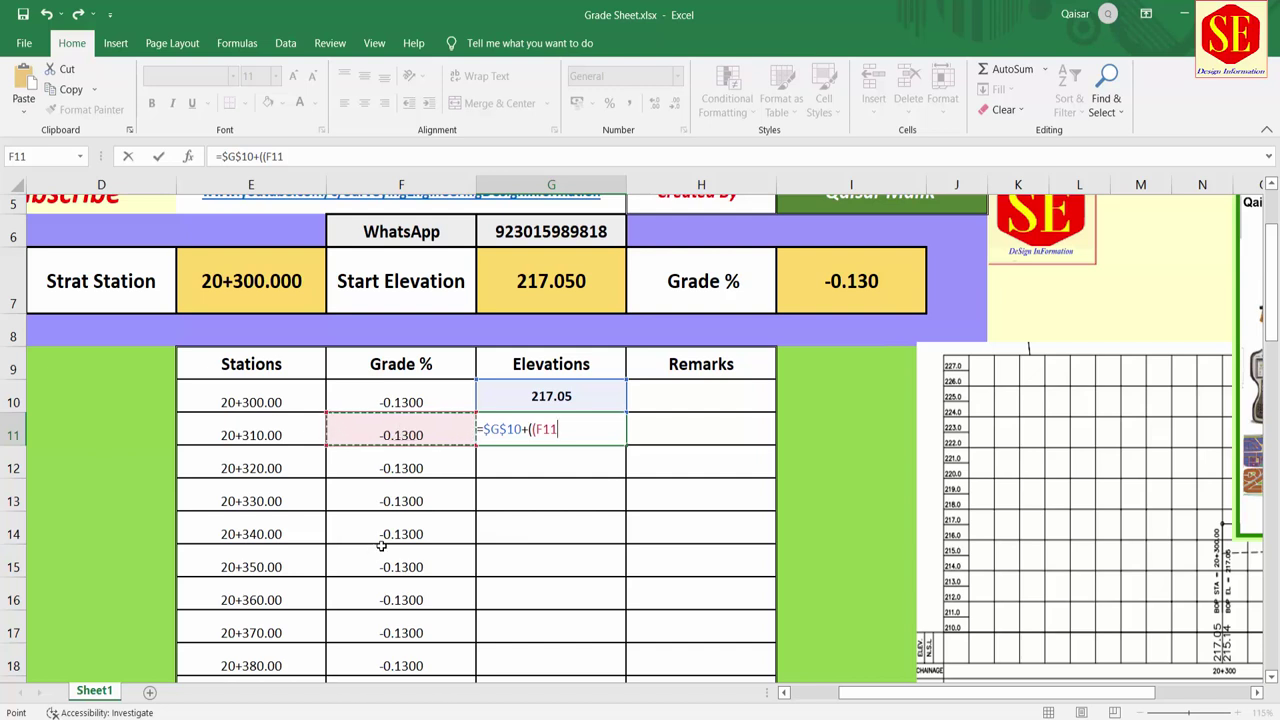
type("*")
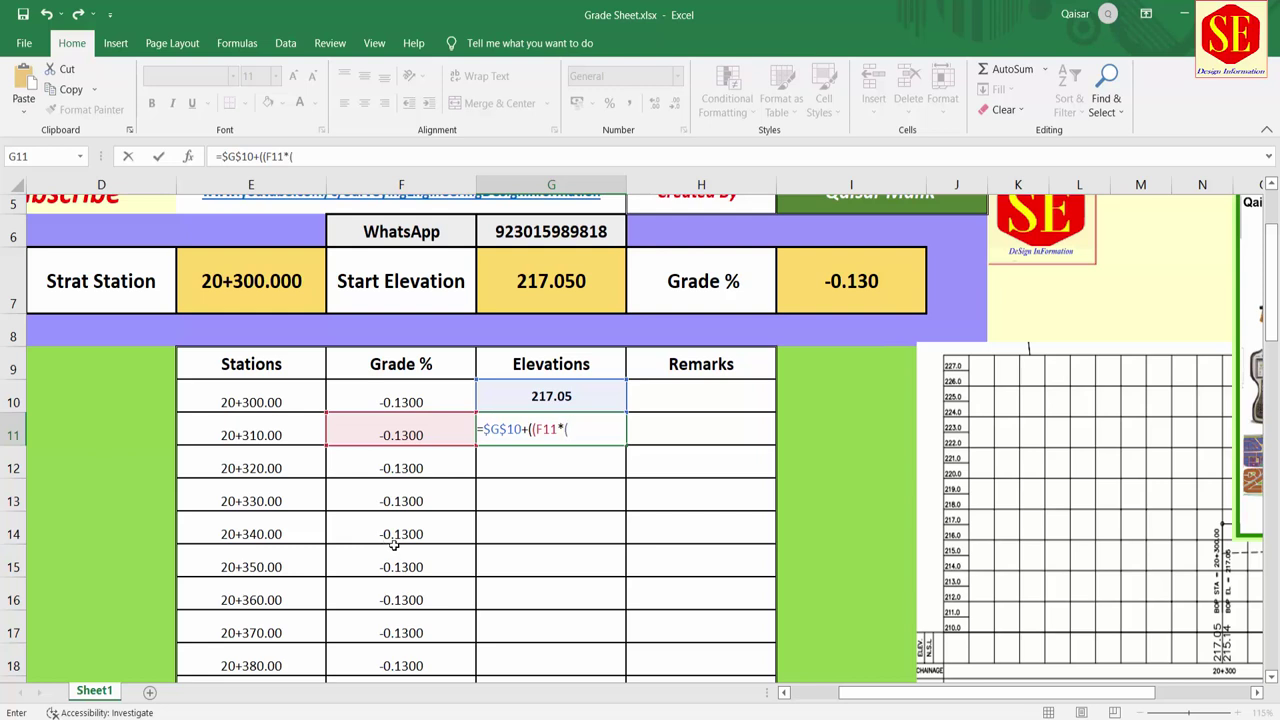
left_click(265, 435)
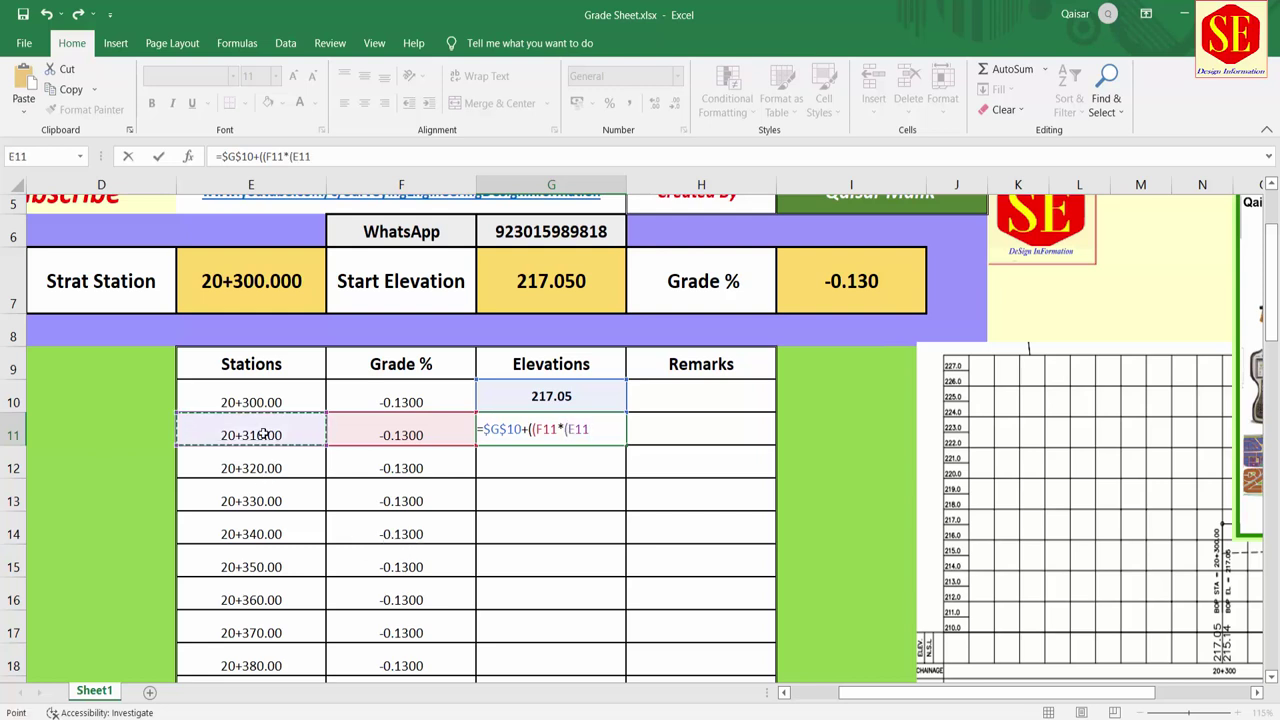
type("-")
left_click(258, 398)
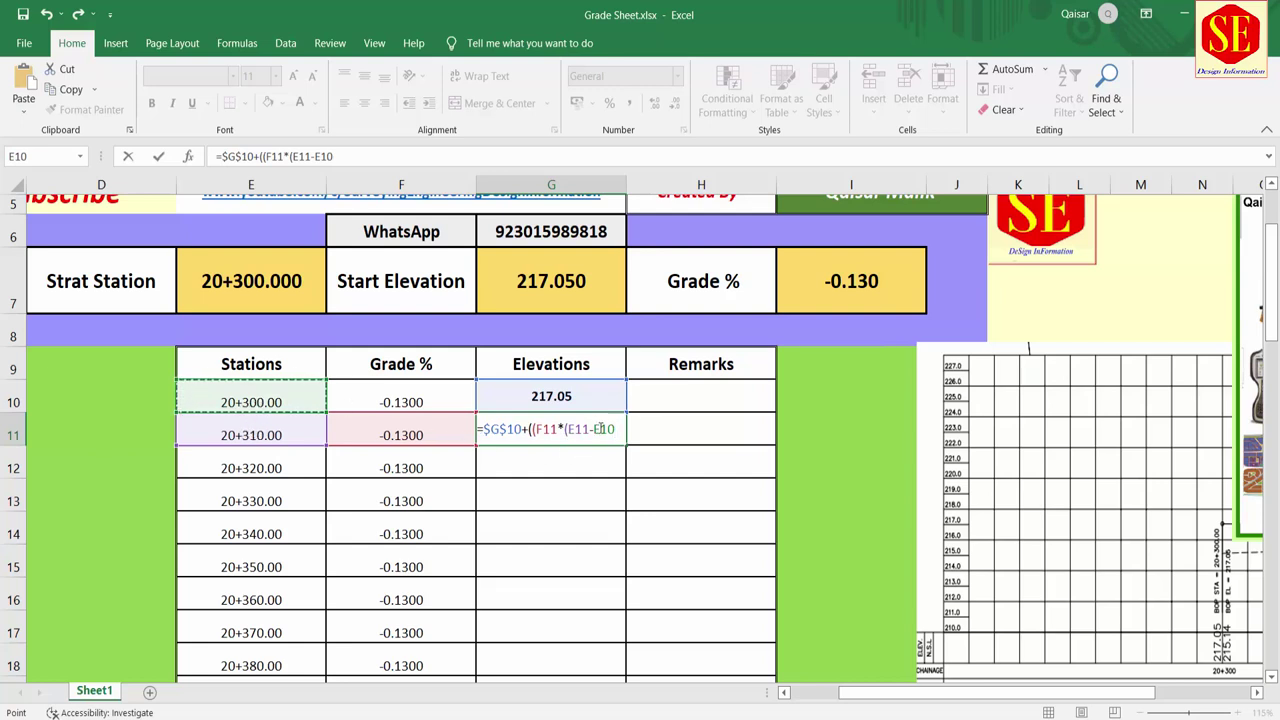
Make E10 absolute, finish with /100 and fix the parentheses so G11 shows 217.037.
key("F2")
key("Left")
key("Left")
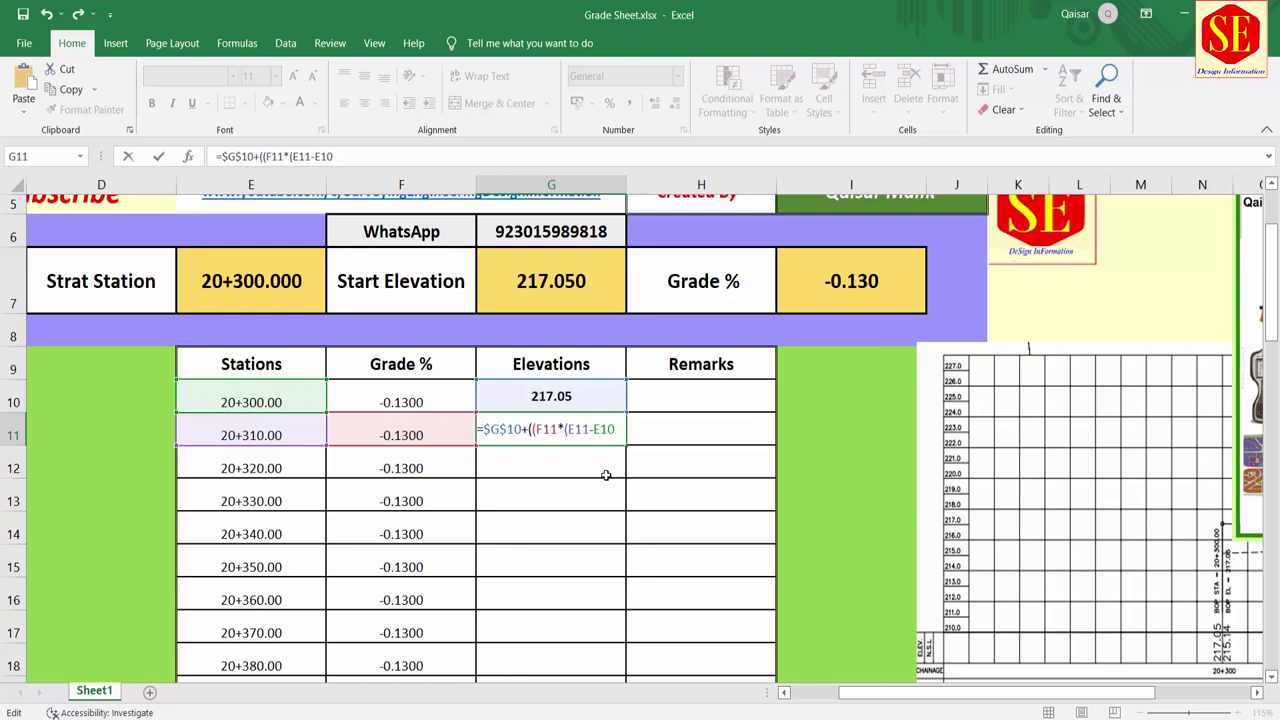
key("F4")
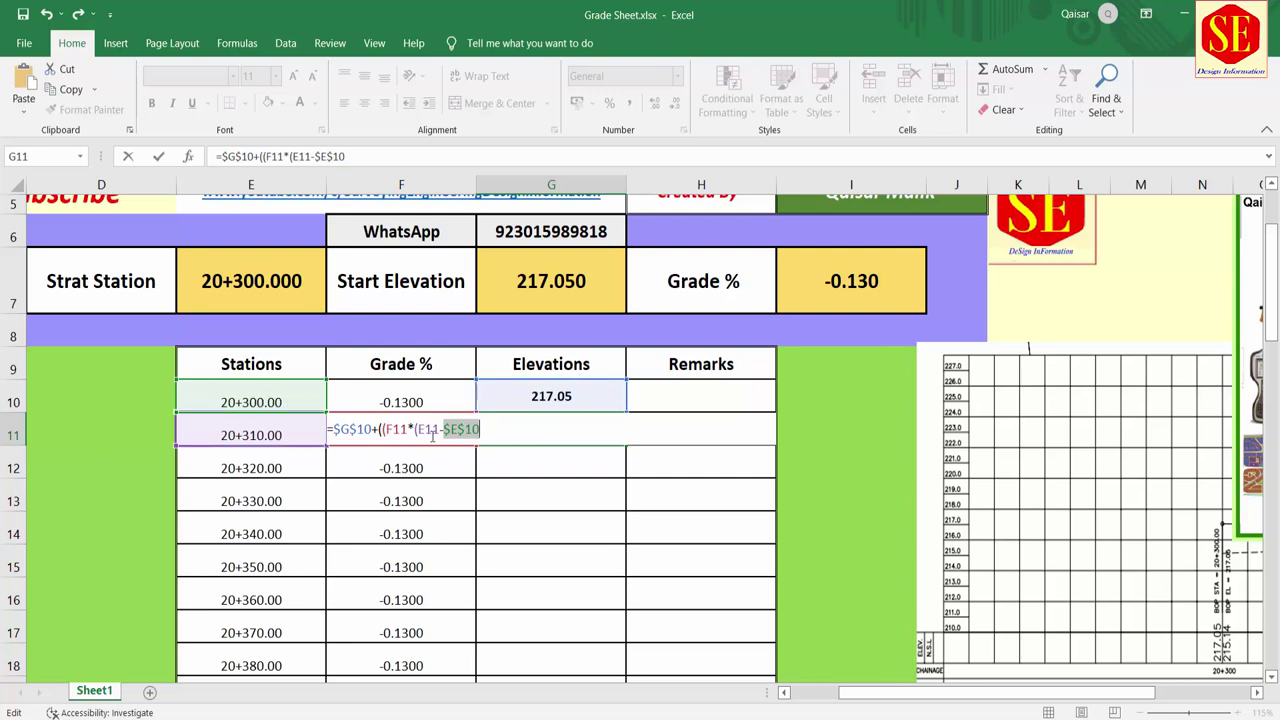
key("Right")
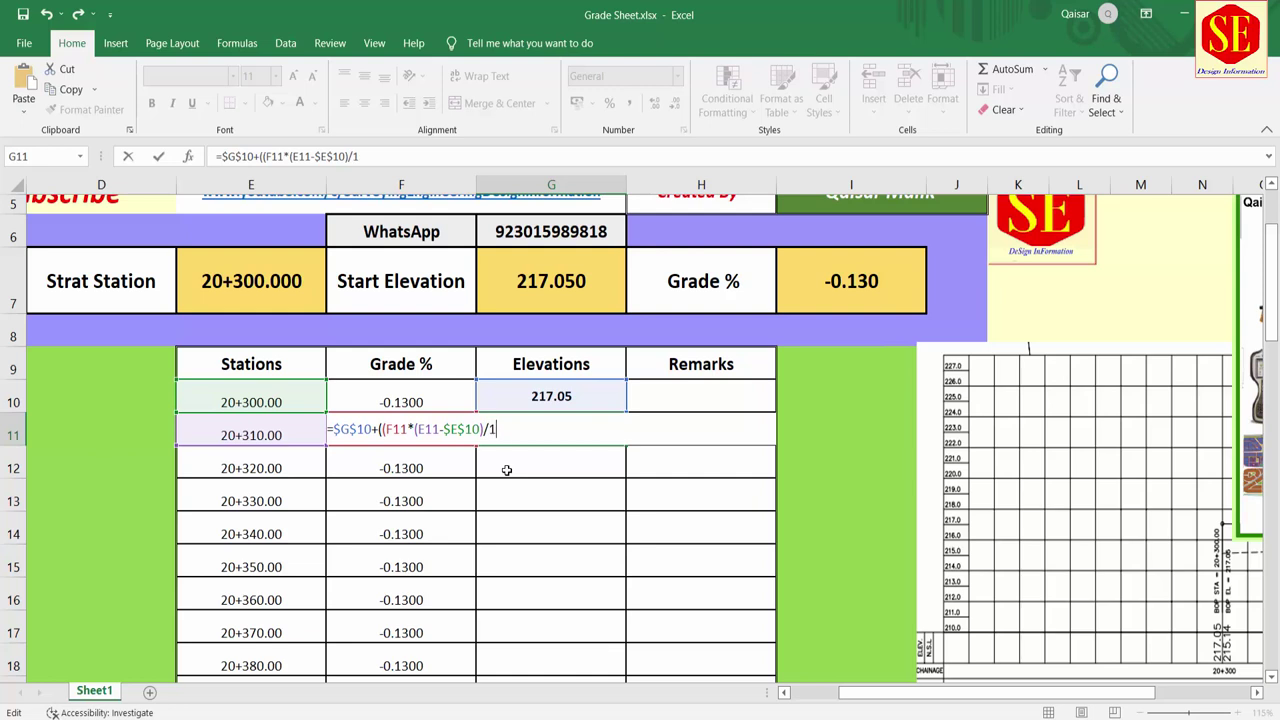
type("00")
key("Return")
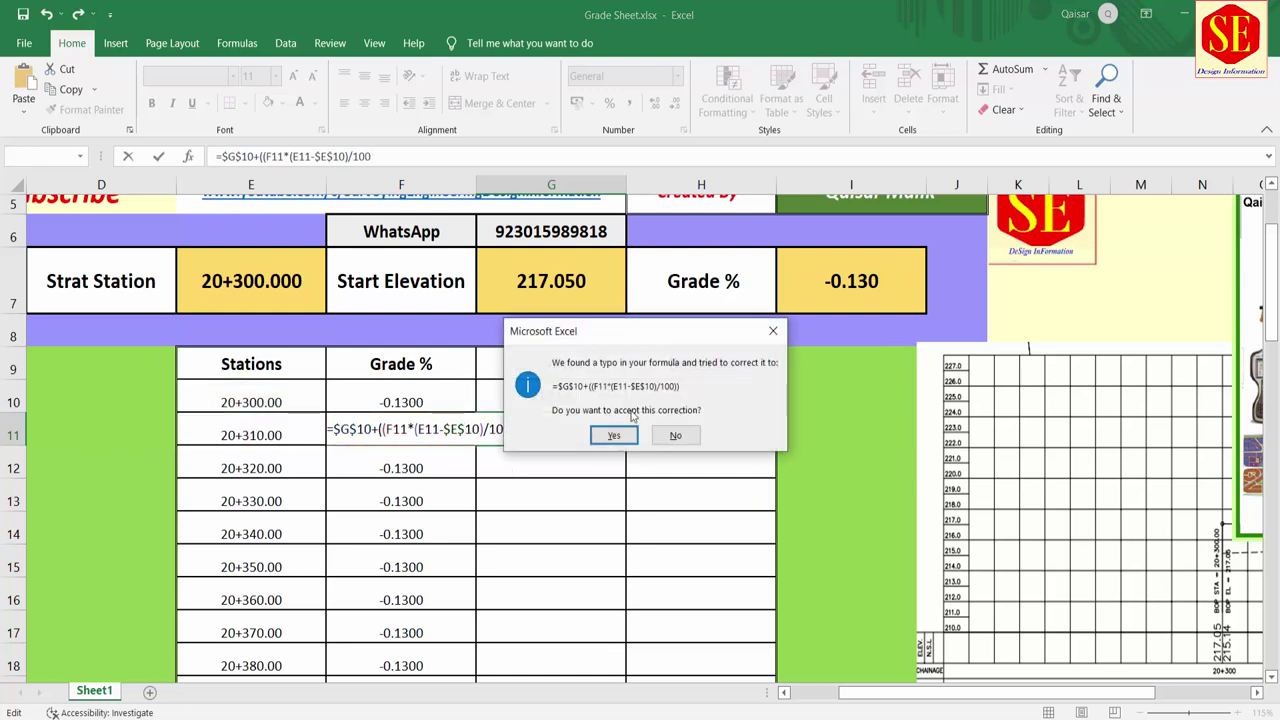
left_click(615, 436)
double_click(530, 430)
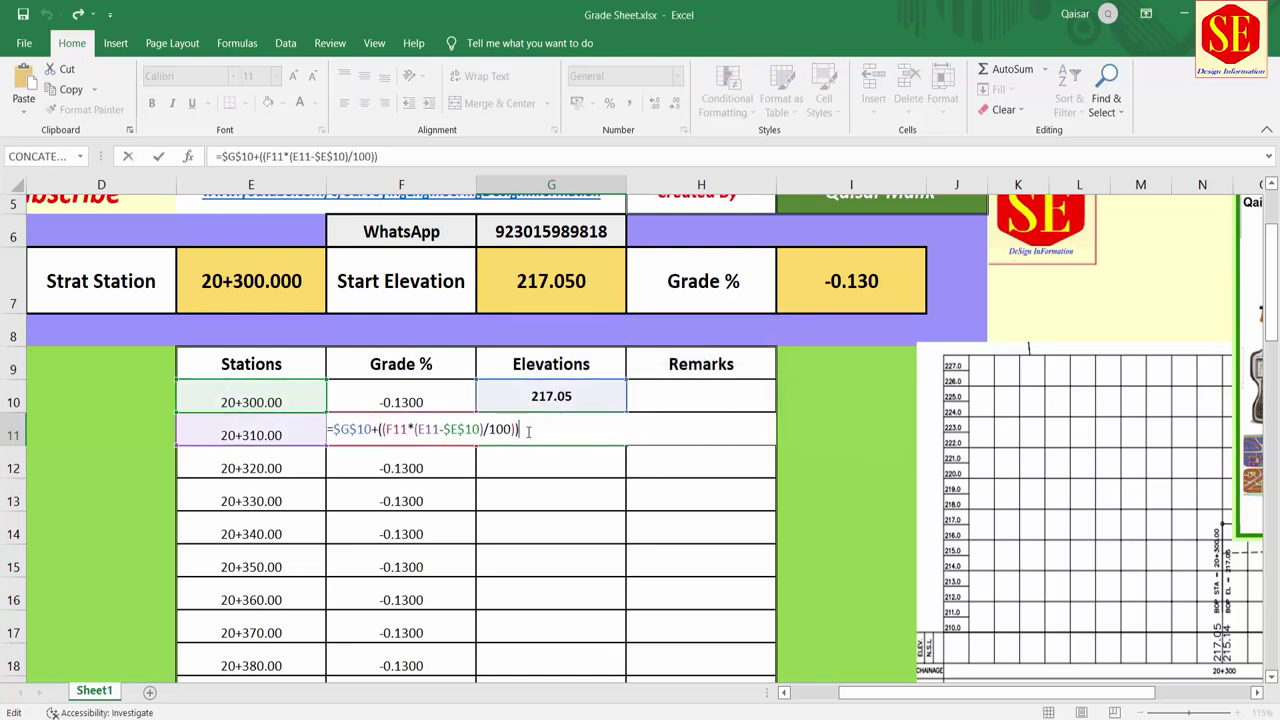
key("BackSpace")
key("Return")
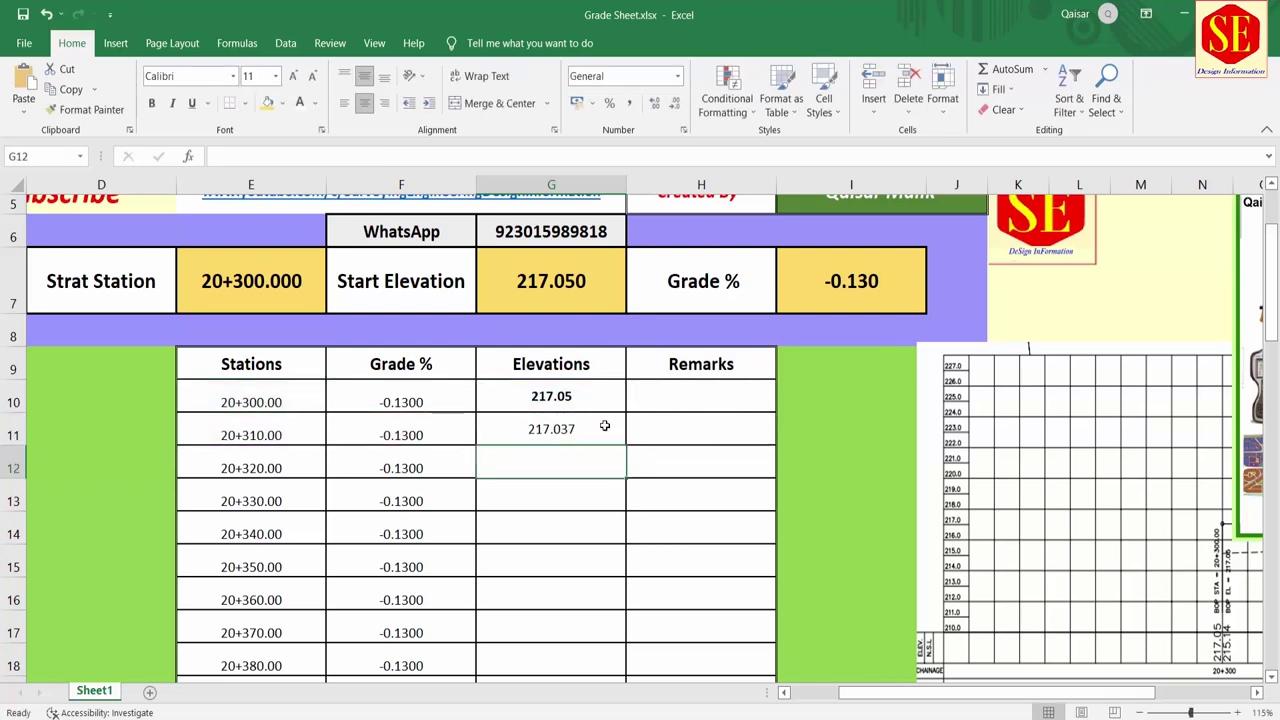
left_click(600, 432)
Review station E11, grades F11:F13 and G11's elevation formula before moving to G12.
left_click(279, 443)
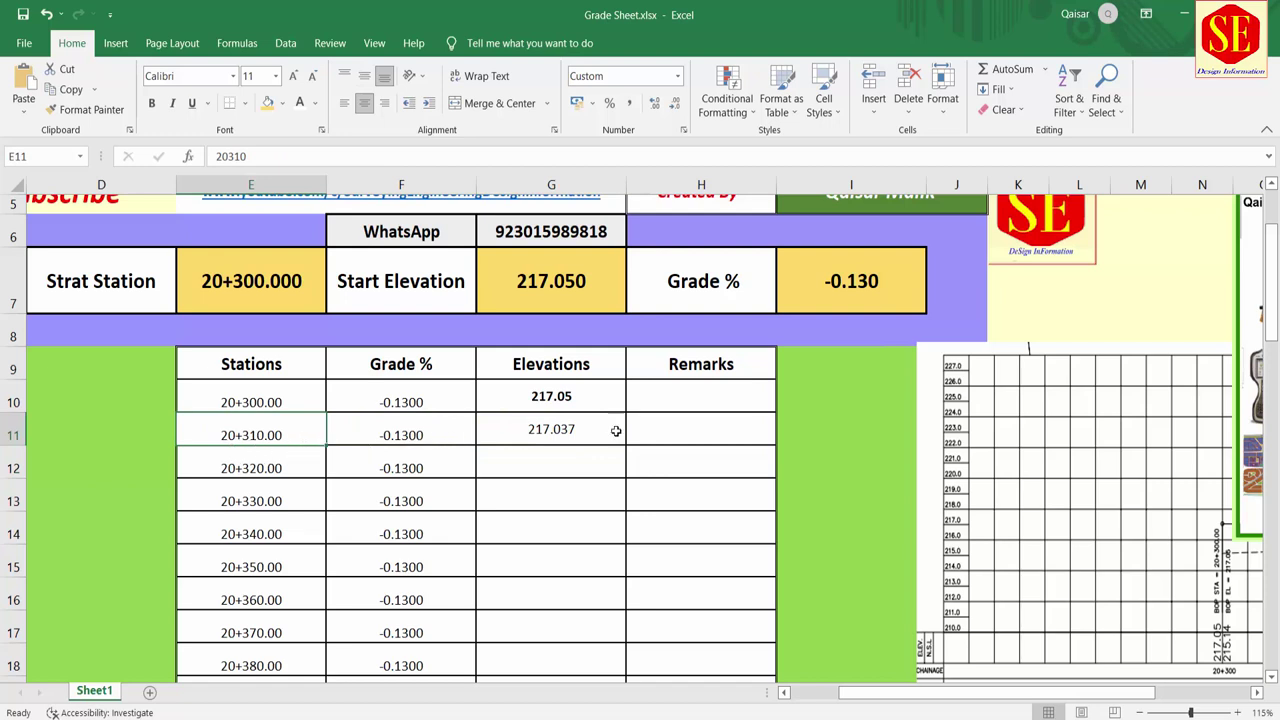
left_click(550, 432)
left_click_drag(428, 427, 420, 500)
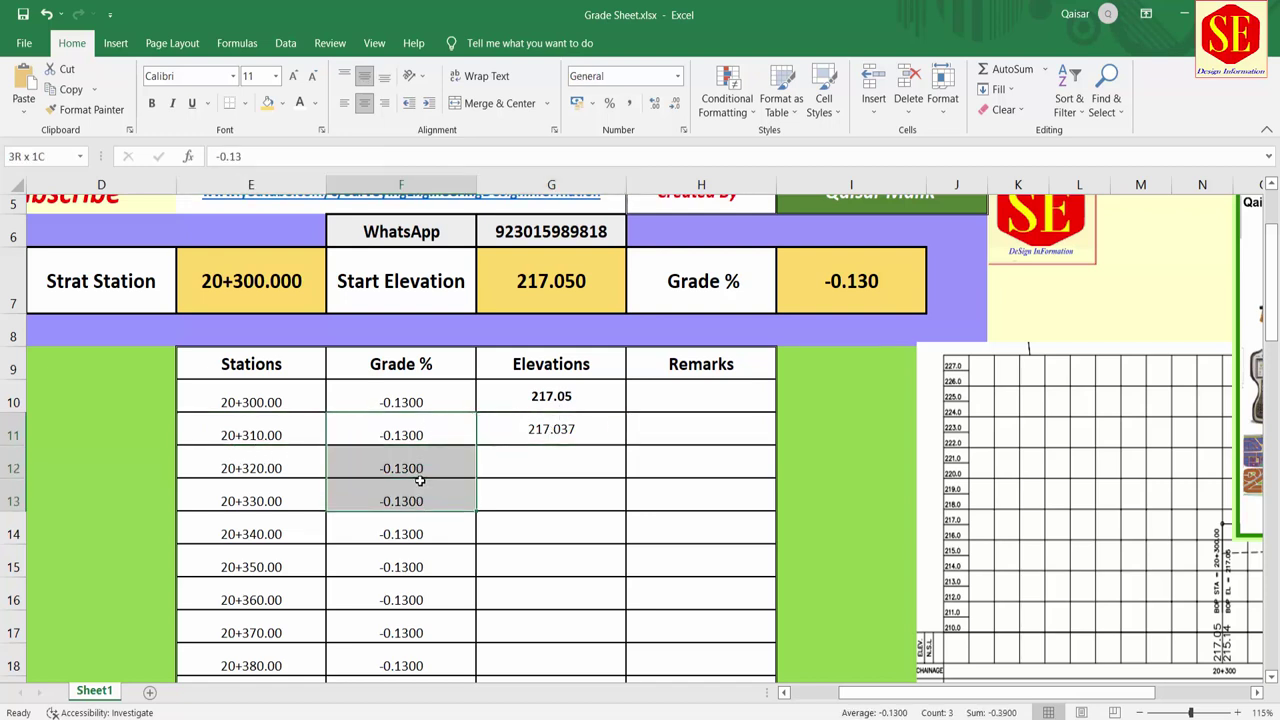
left_click(549, 424)
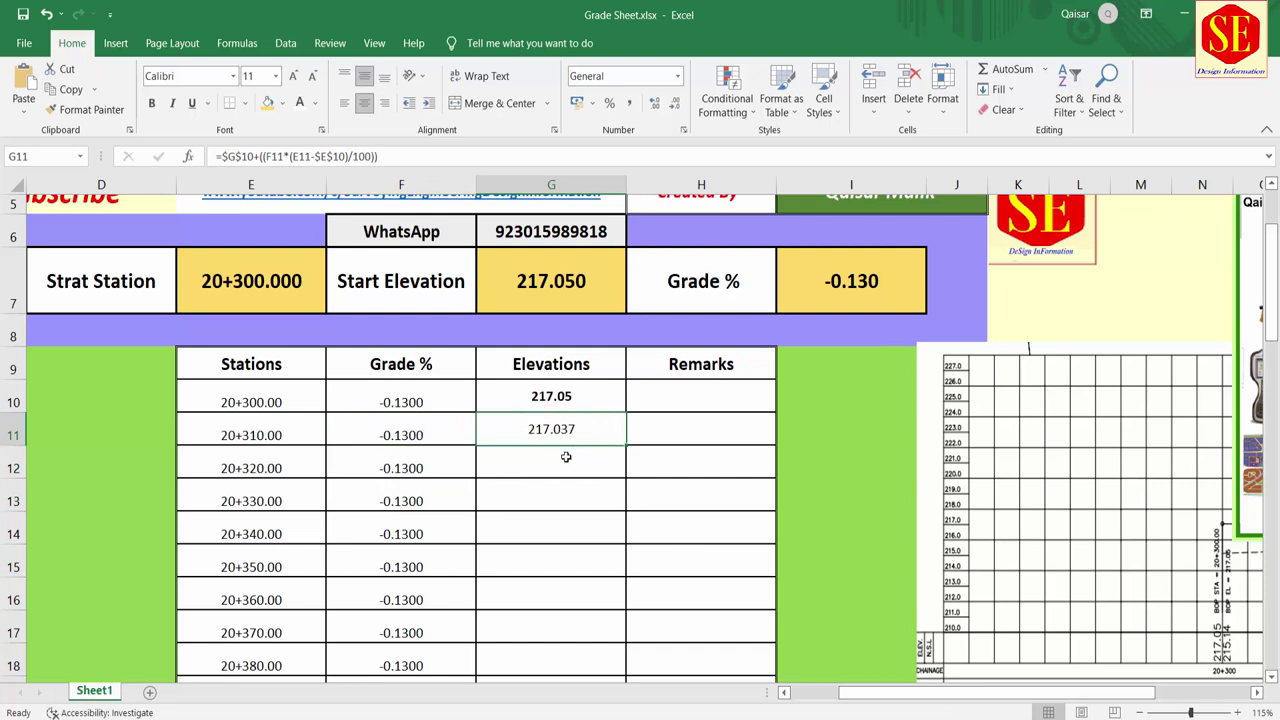
left_click(554, 464)
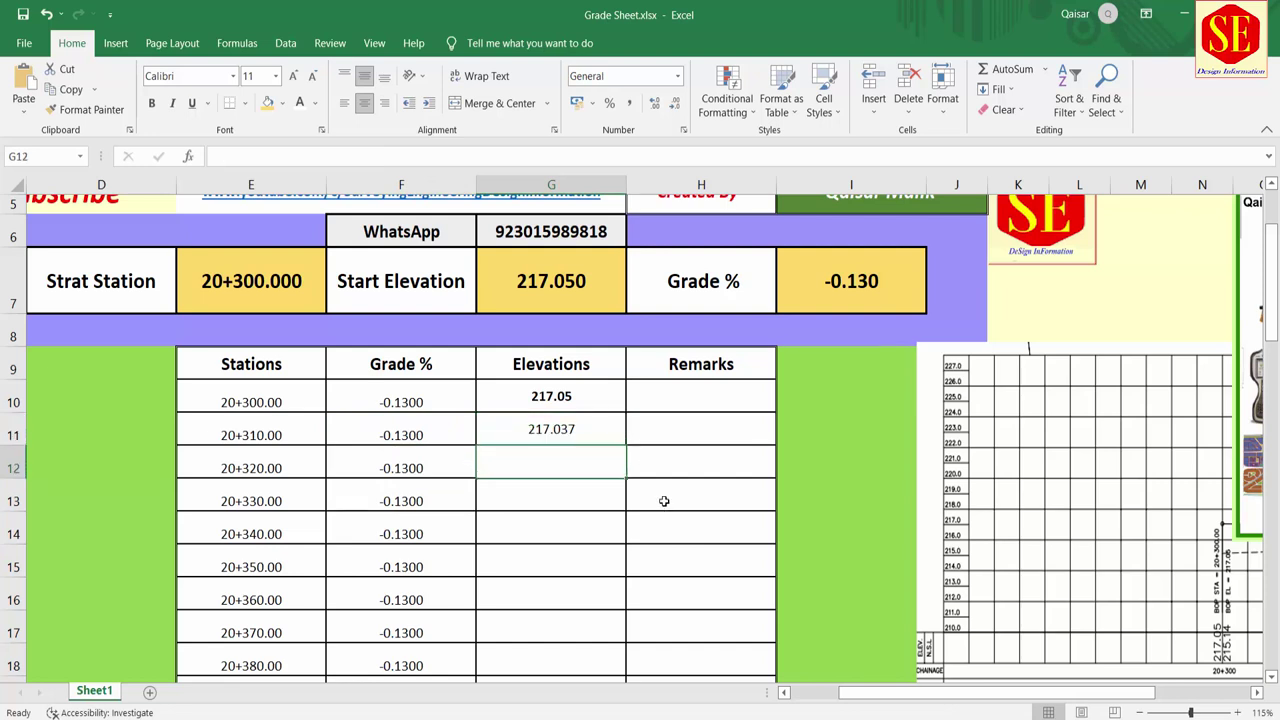
Build G12's elevation from absolute $G$10, grade F12, station E12 and absolute $E$10, giving 217.024.
type("=")
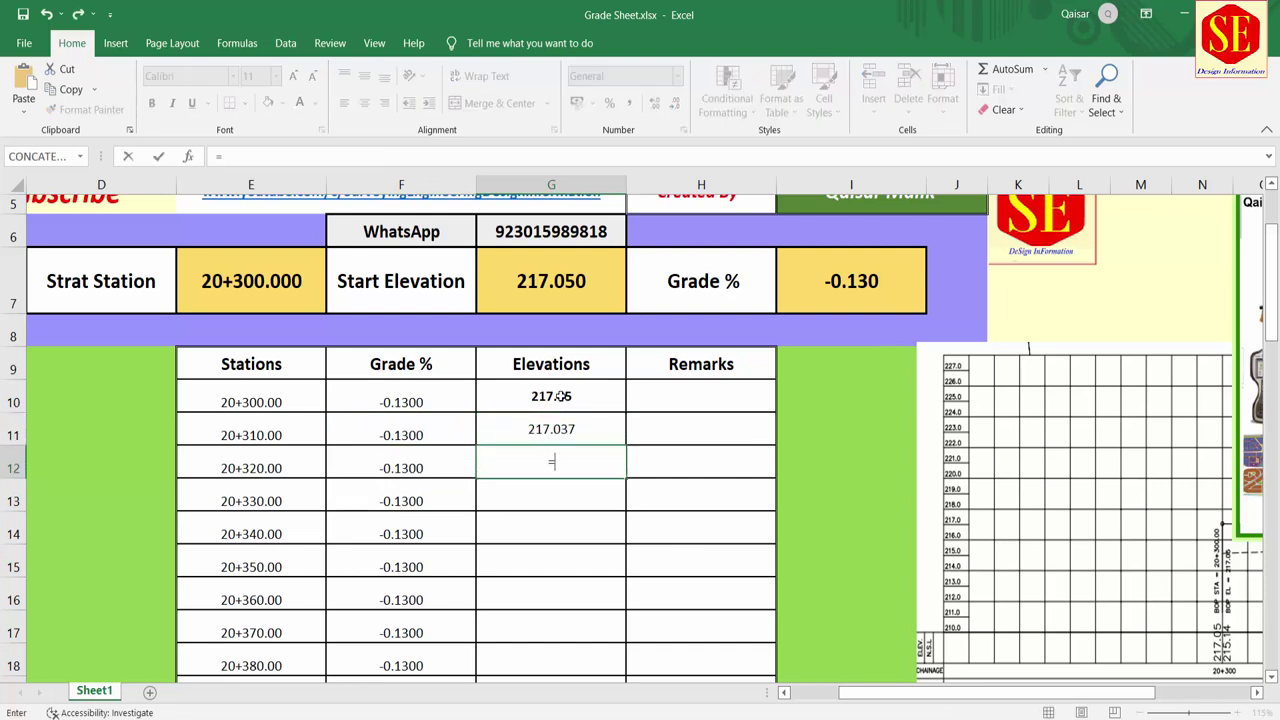
left_click(563, 396)
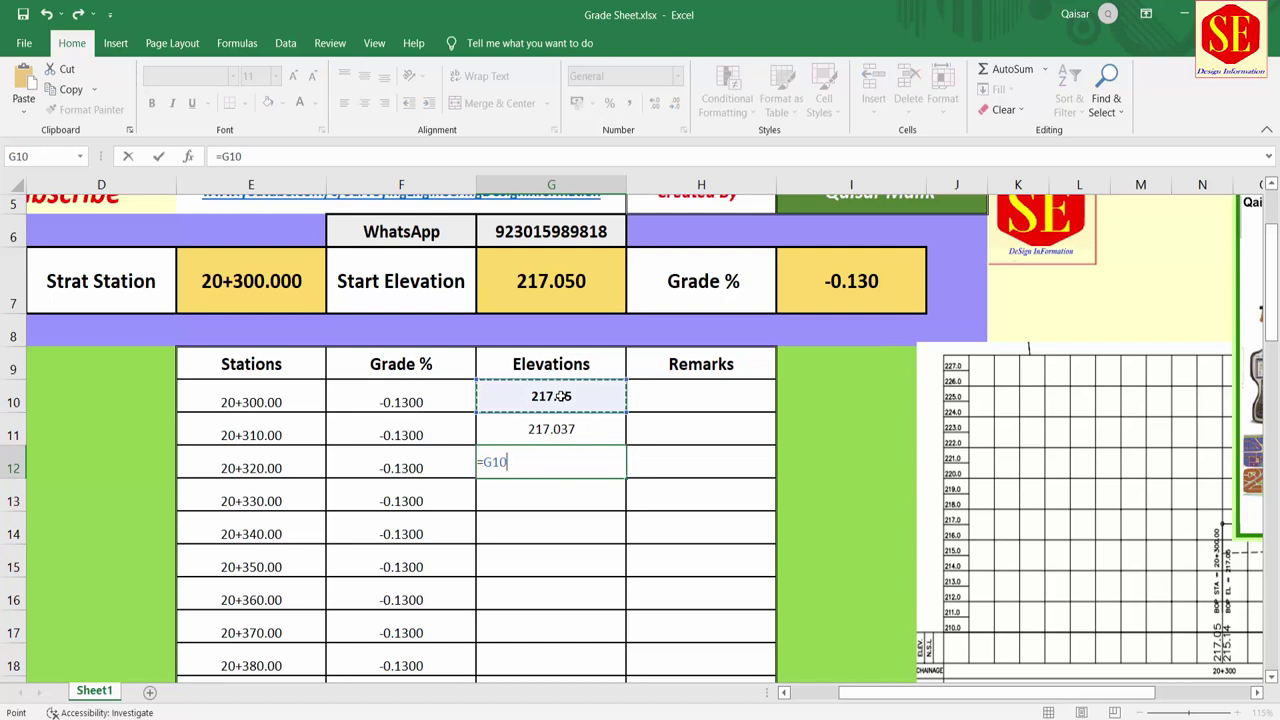
key("F4")
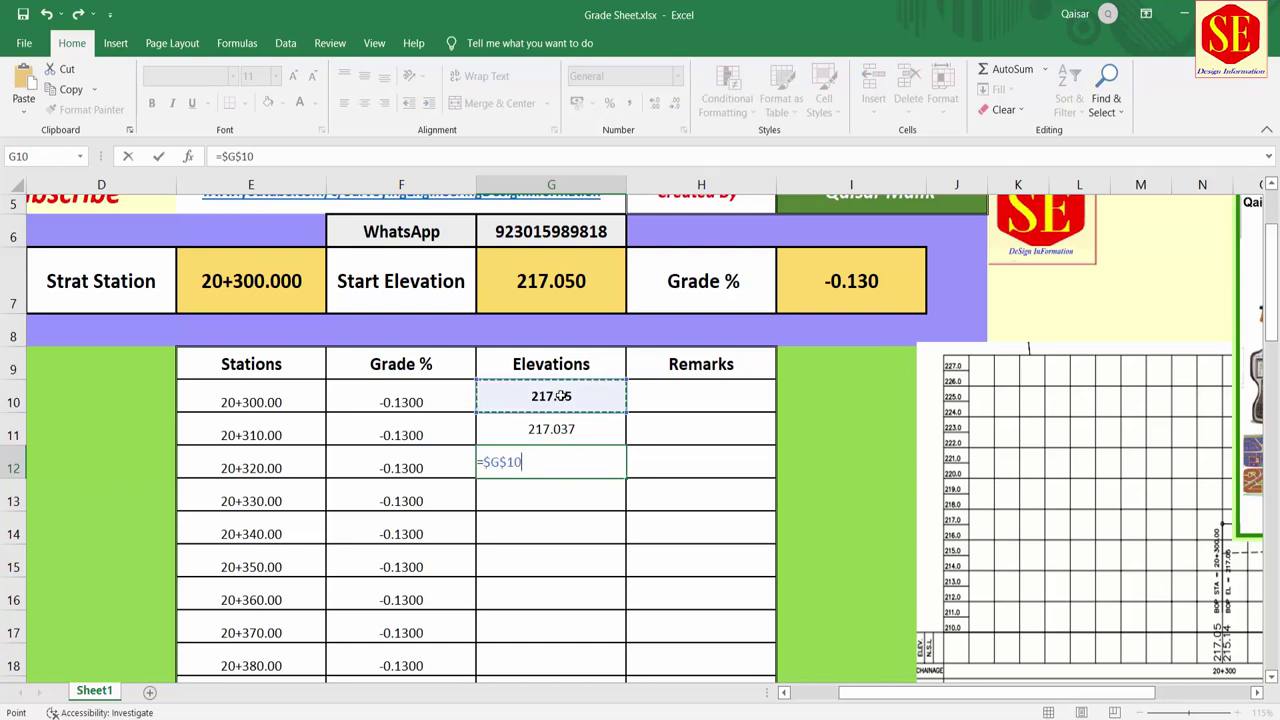
type("+((")
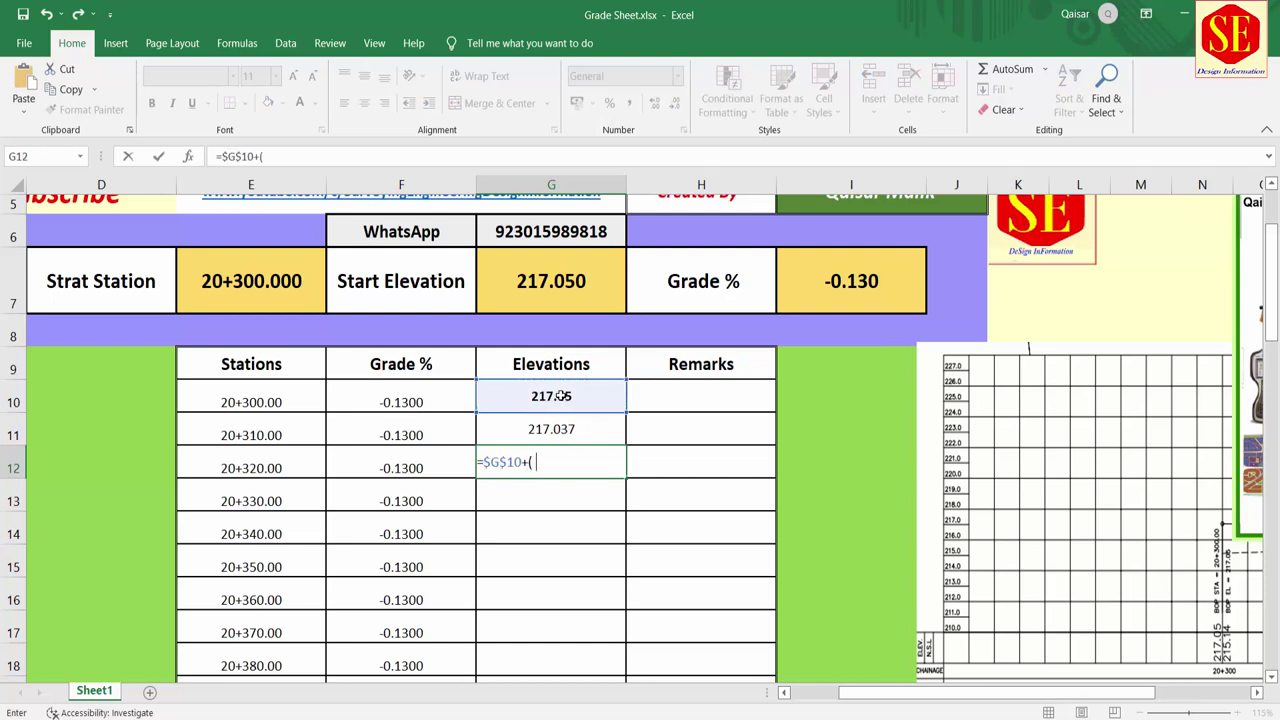
left_click(412, 461)
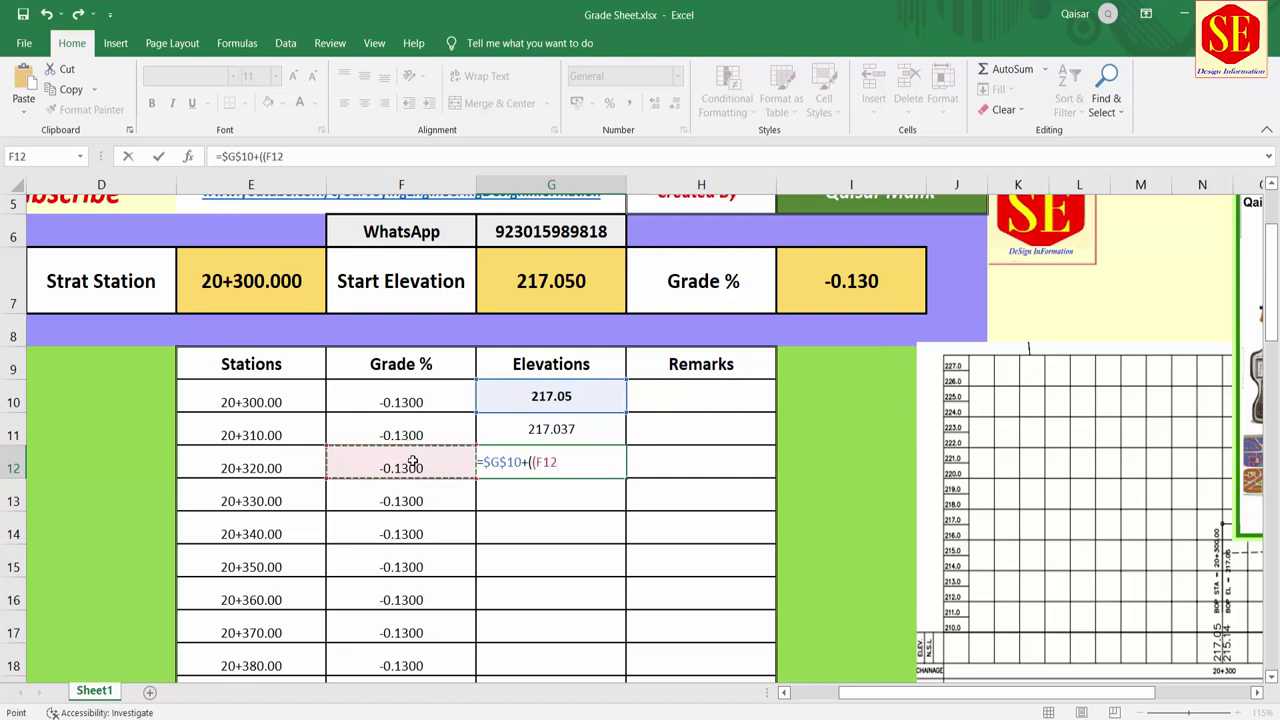
type("*")
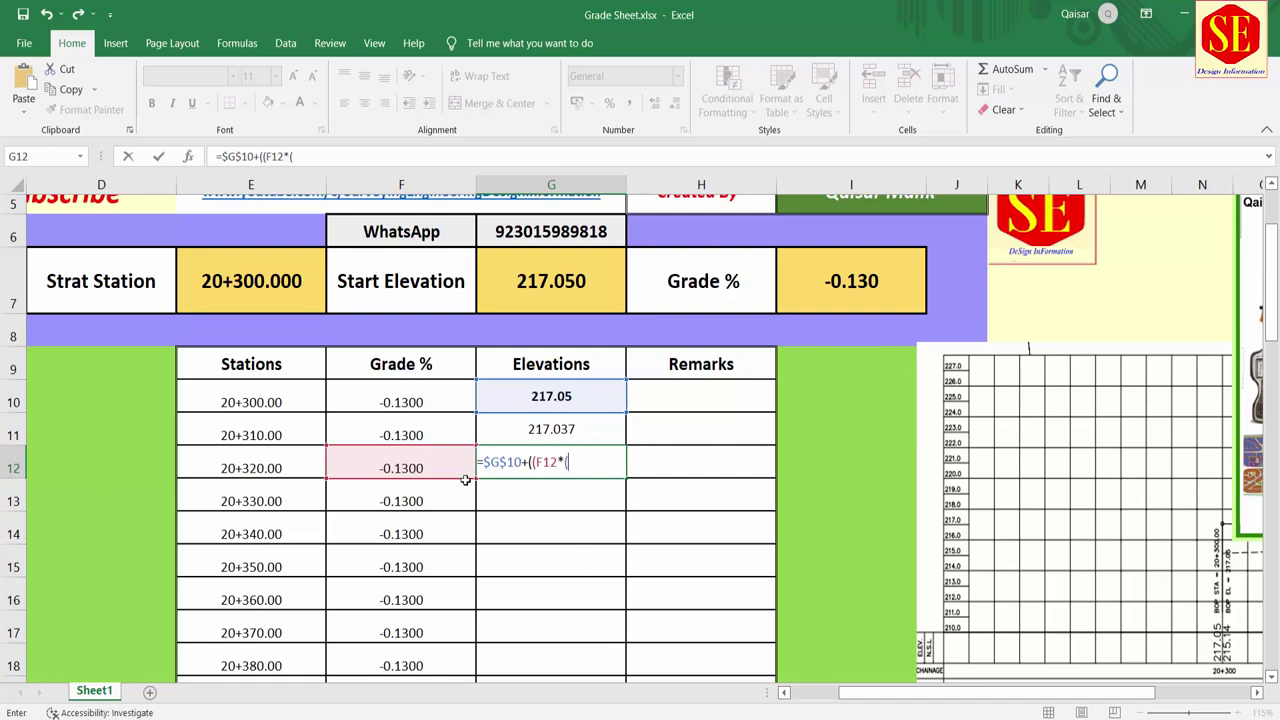
left_click(253, 468)
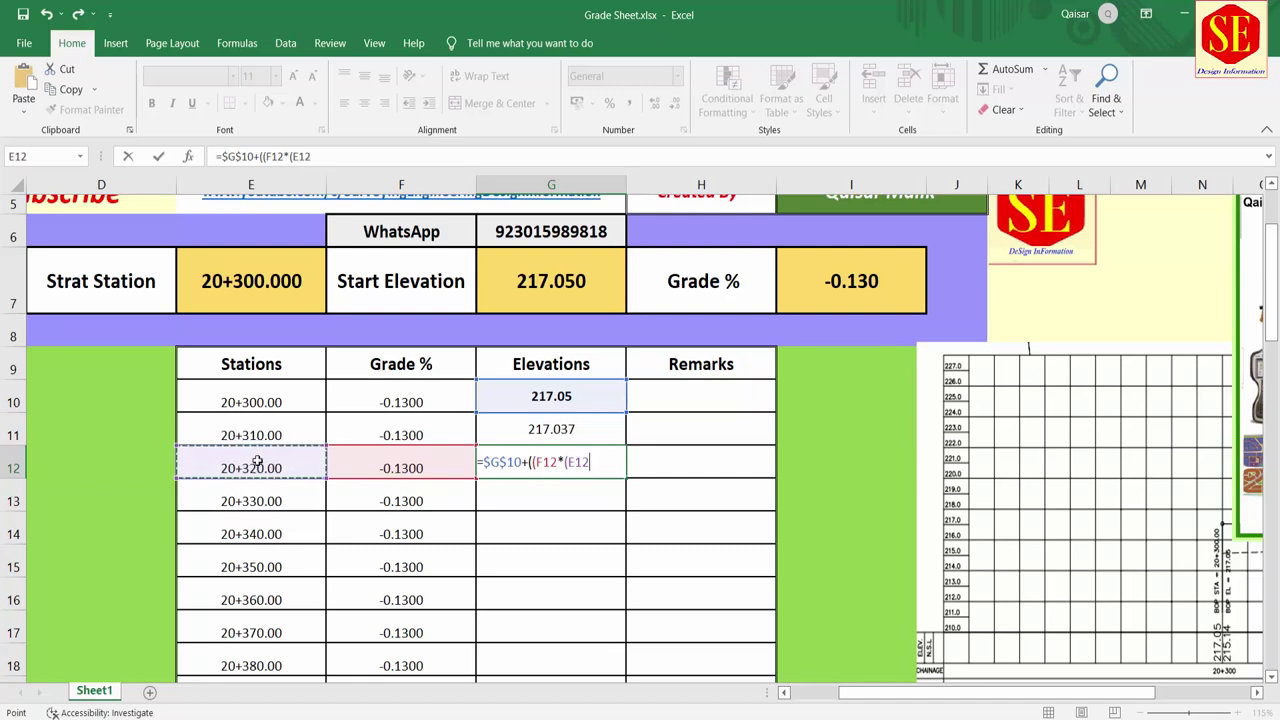
type("-")
left_click(268, 392)
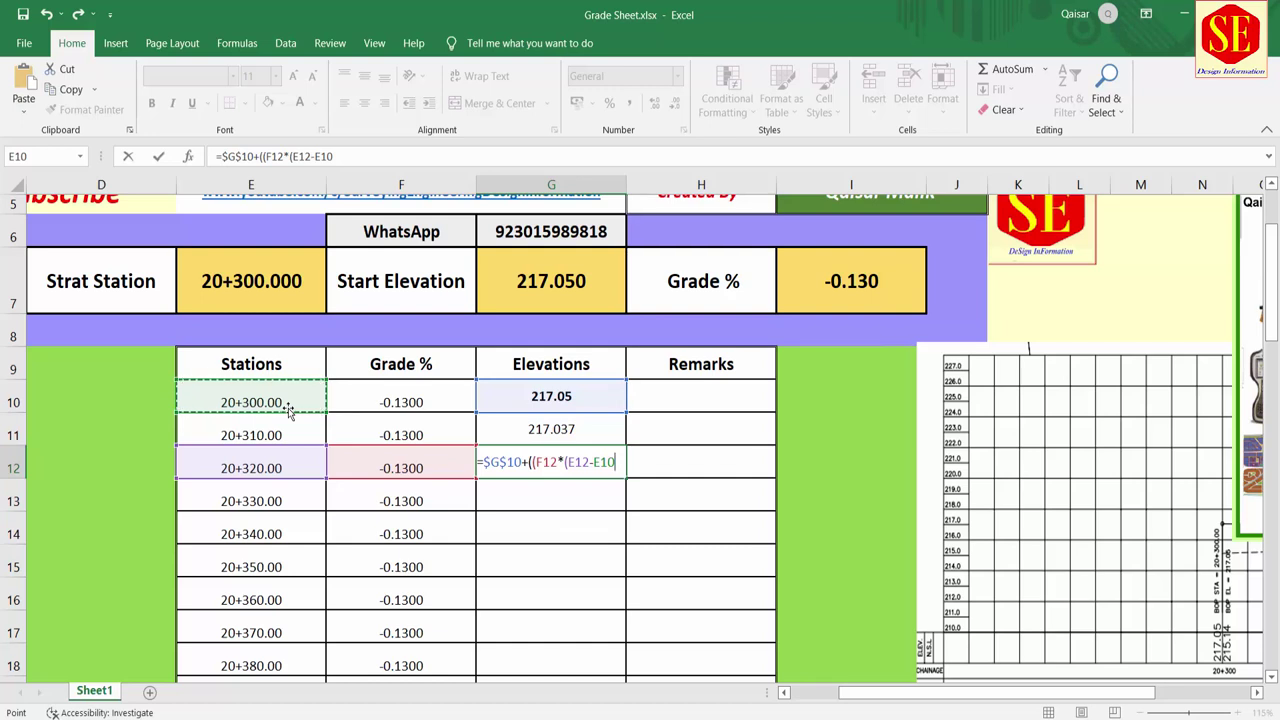
key("F4")
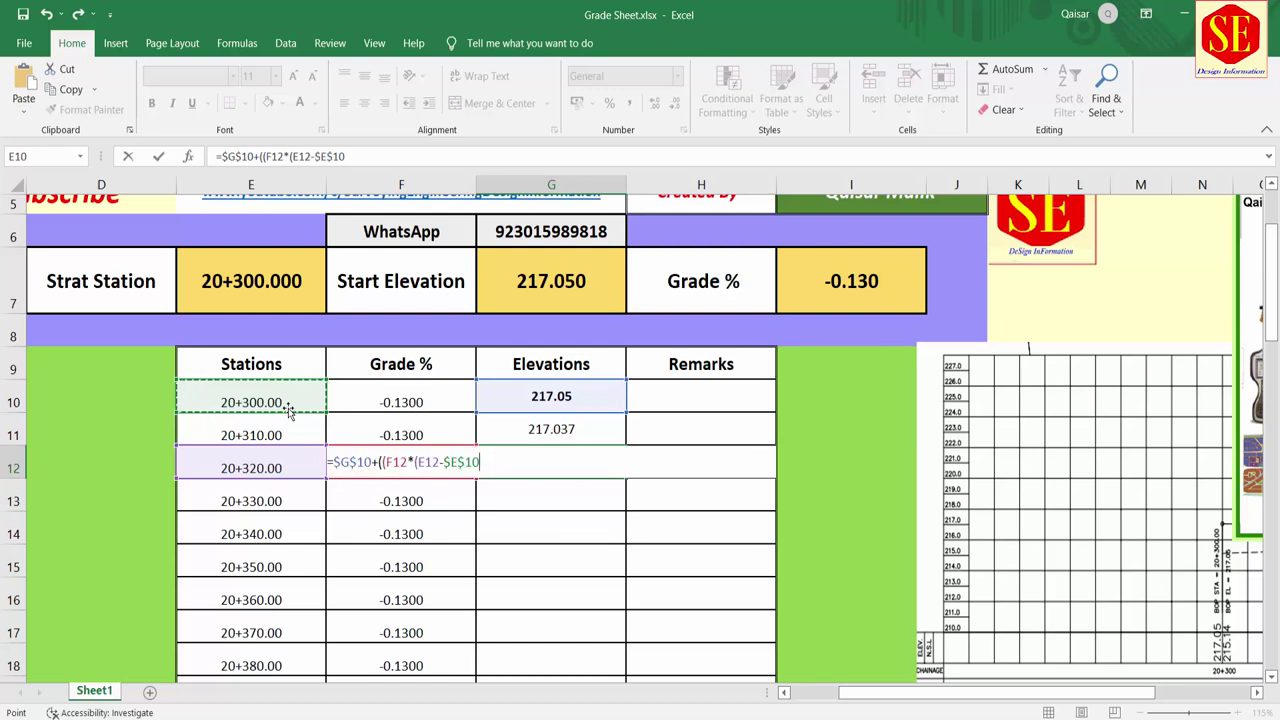
type(")/100")
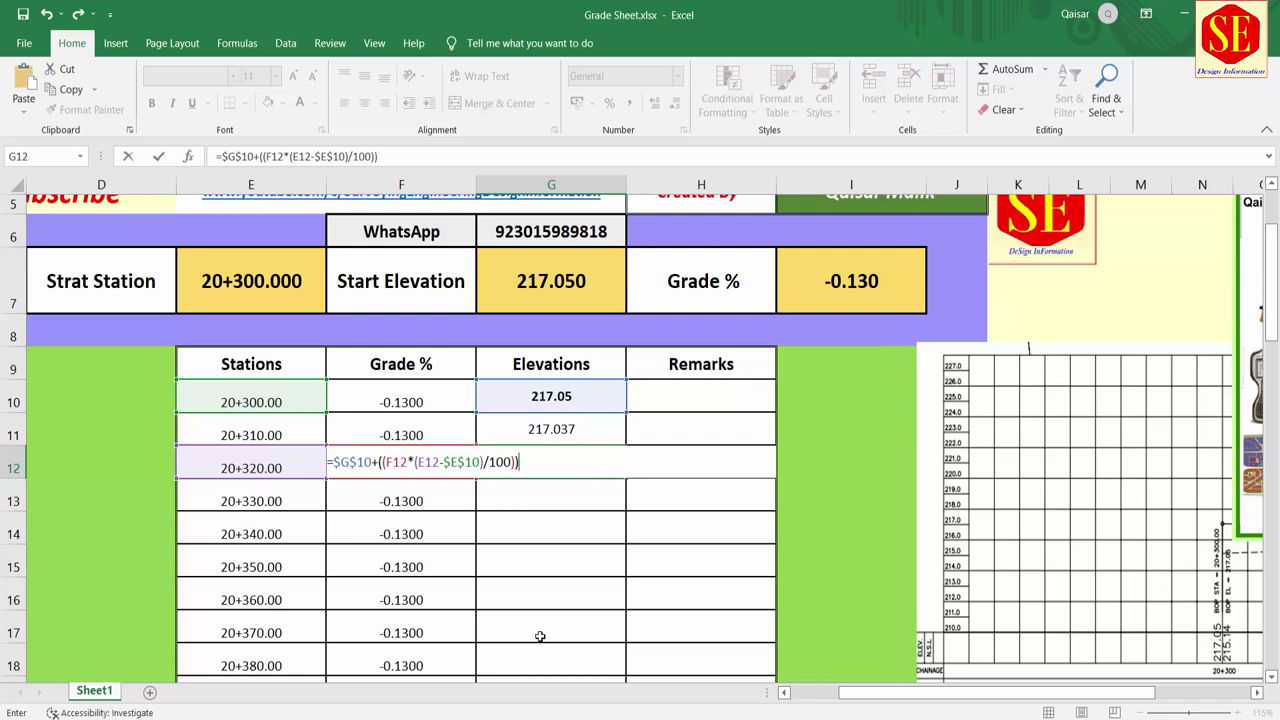
key("Return")
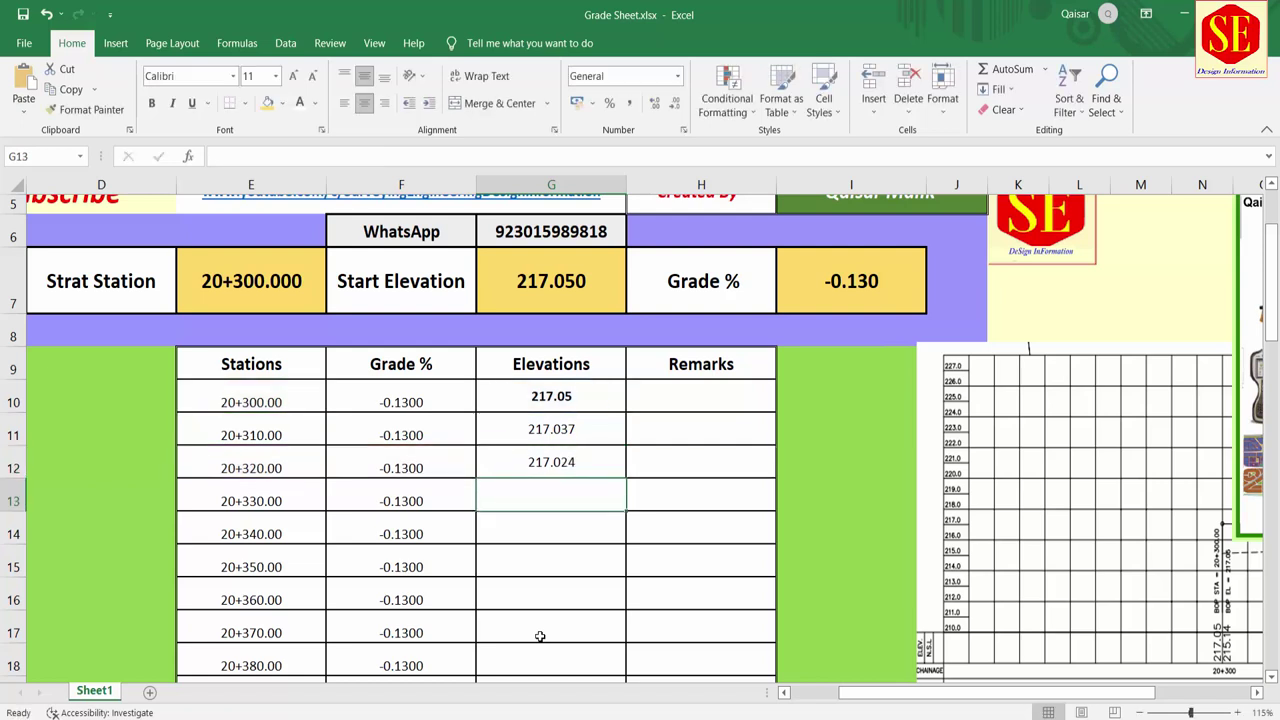
Copy G12's elevation formula down column G to row 57, where elevations reach 216.842.
left_click(265, 470)
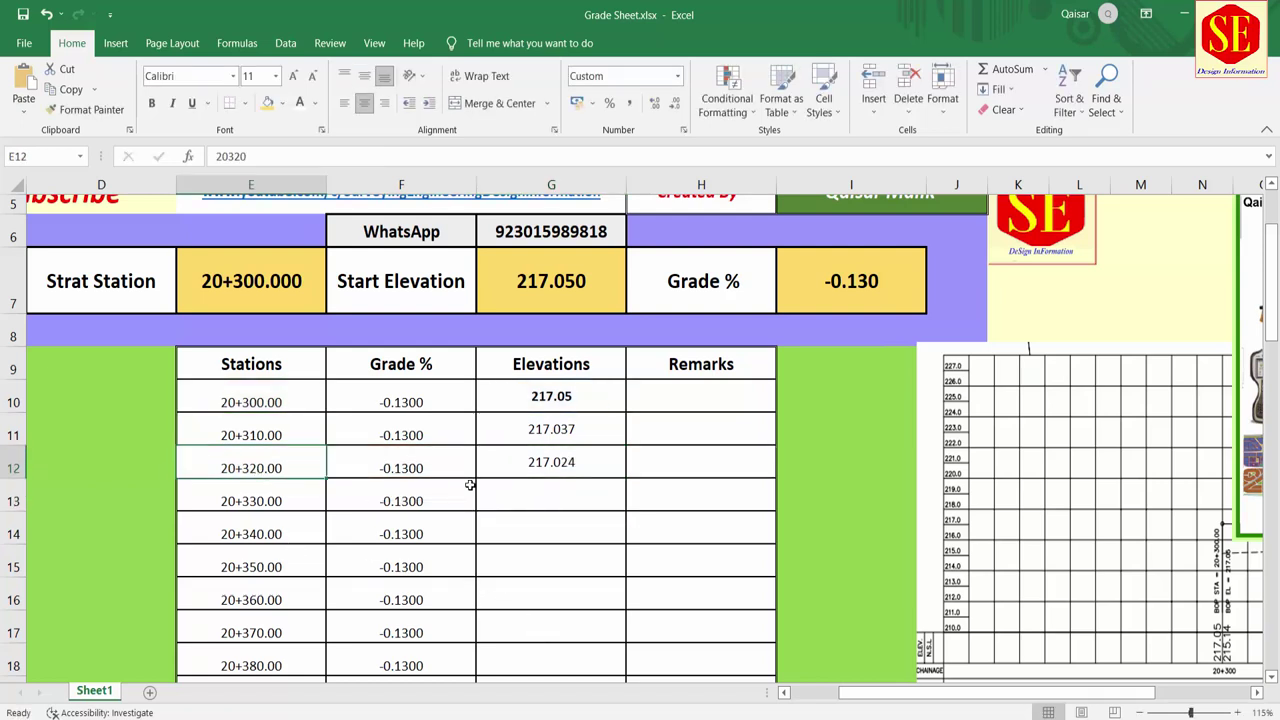
left_click(530, 466)
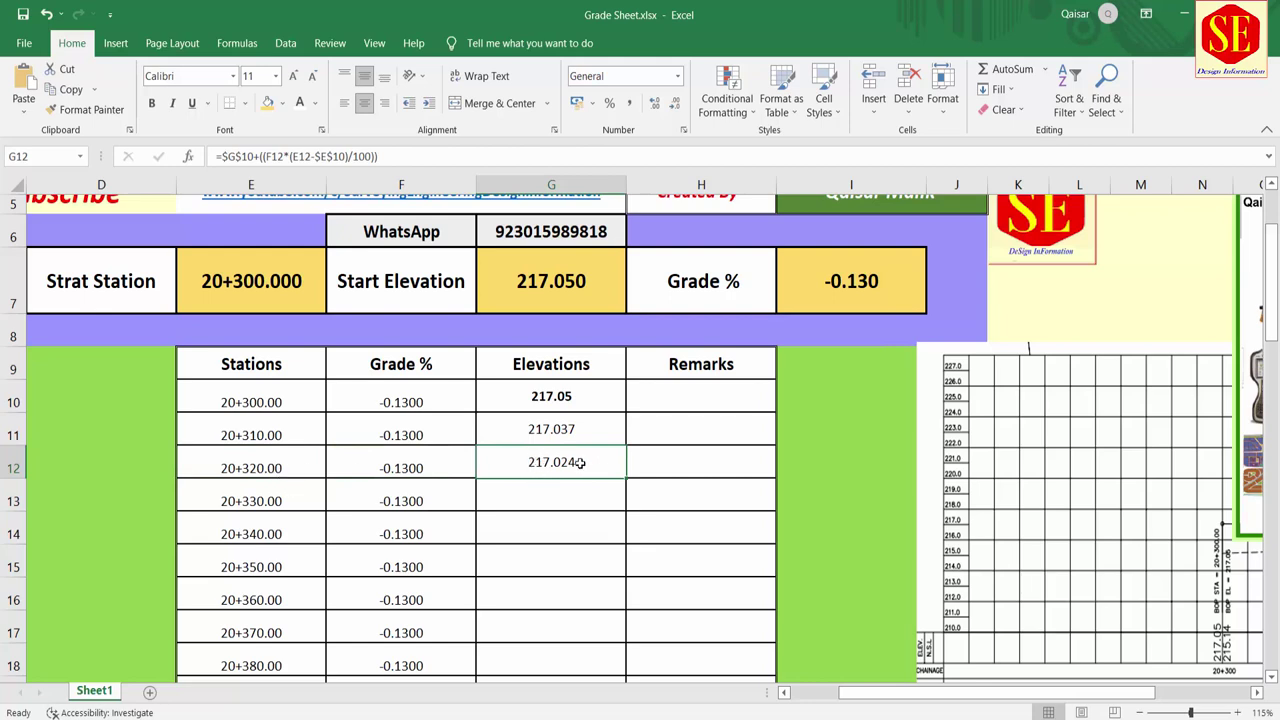
scroll(590, 450, "down", 2)
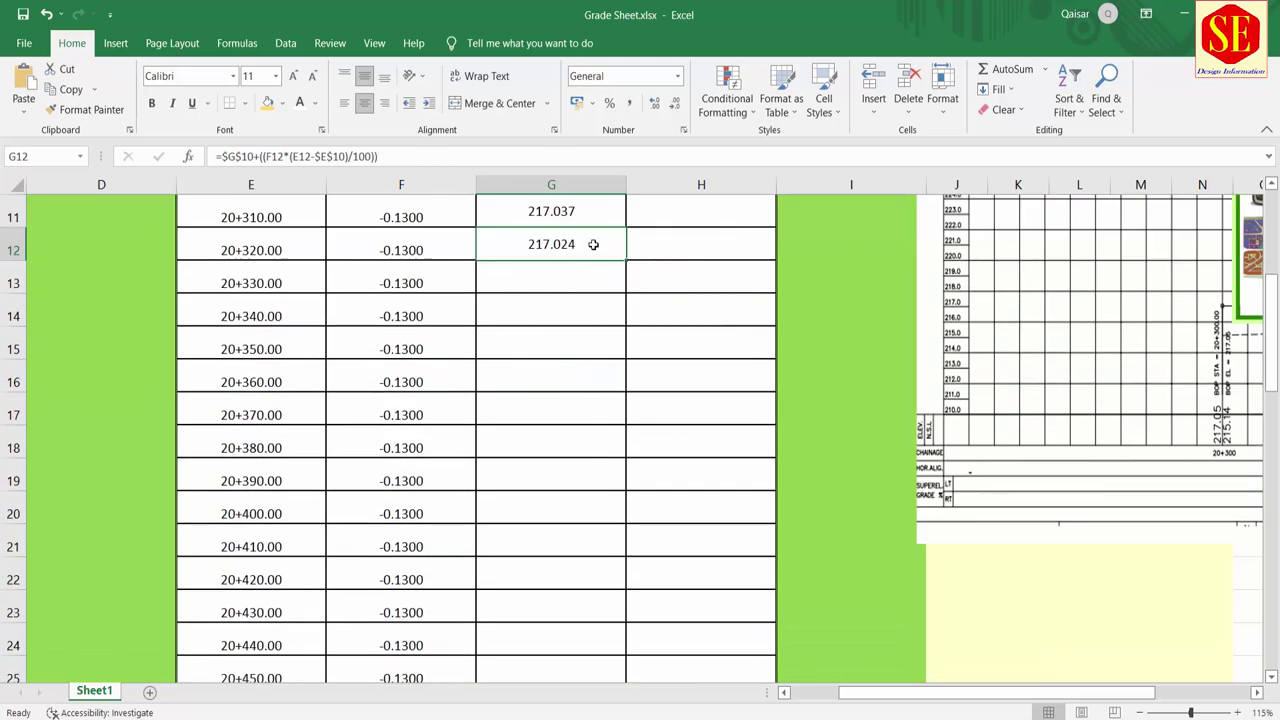
left_click_drag(627, 261, 625, 716)
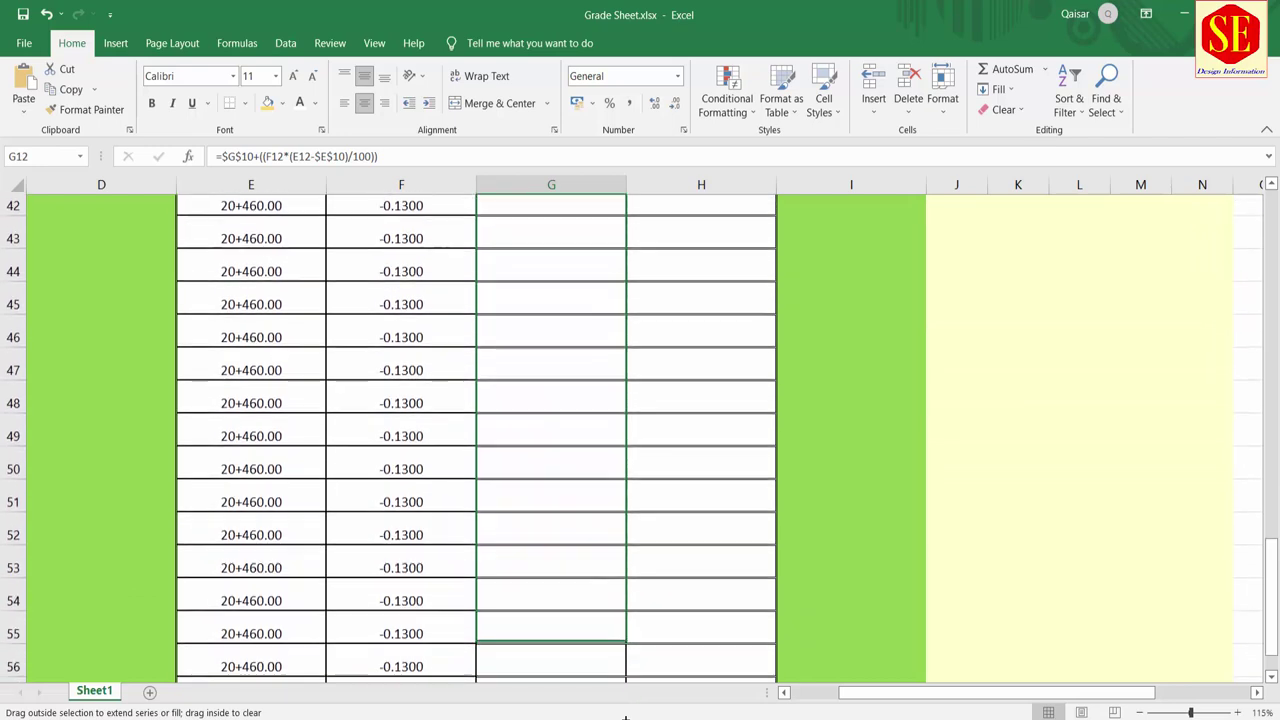
left_click_drag(625, 716, 612, 648)
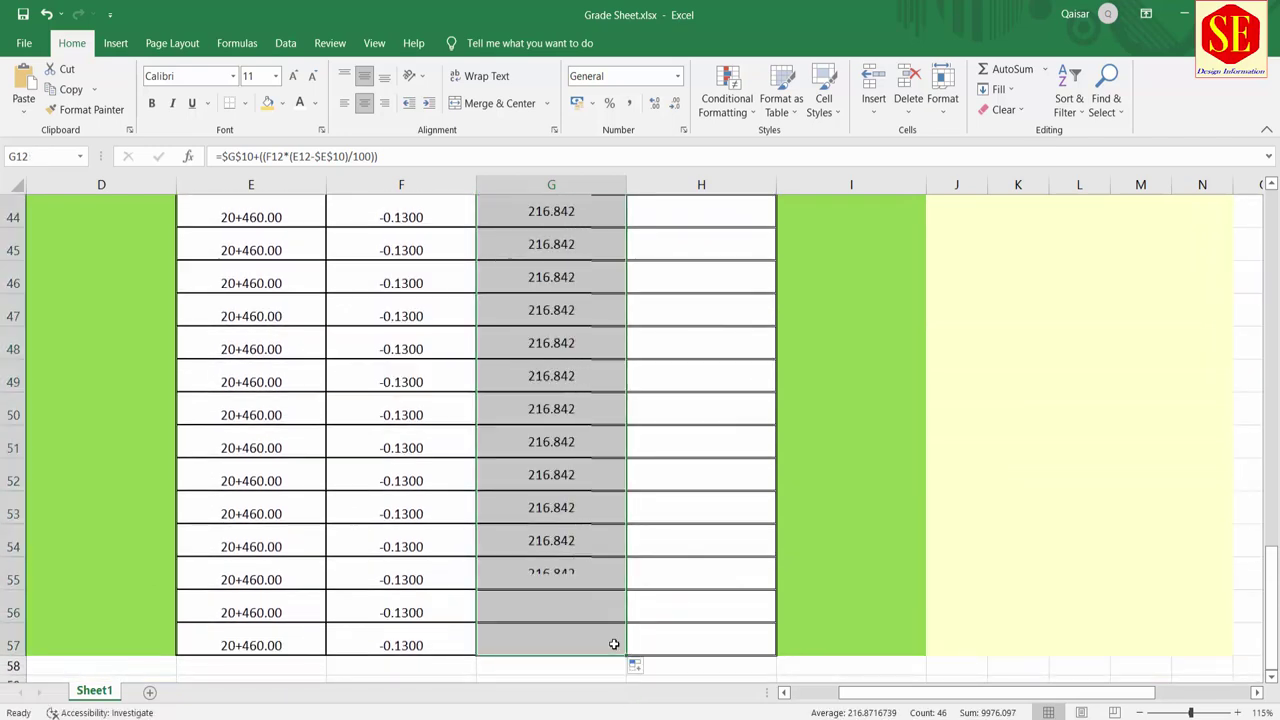
Check G19's elevation formula references and confirm it shows 216.933 at station 20+390.
scroll(538, 468, "up", 7)
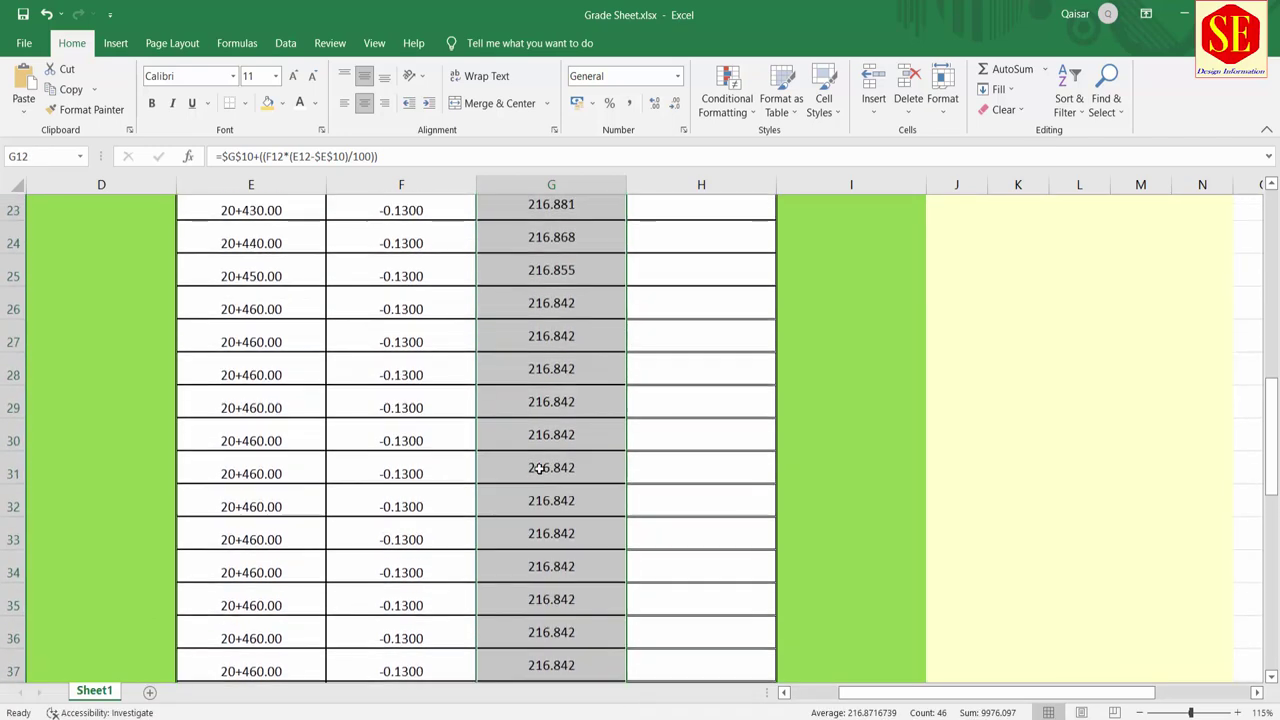
scroll(538, 468, "up", 2)
scroll(548, 374, "up", 1)
double_click(545, 375)
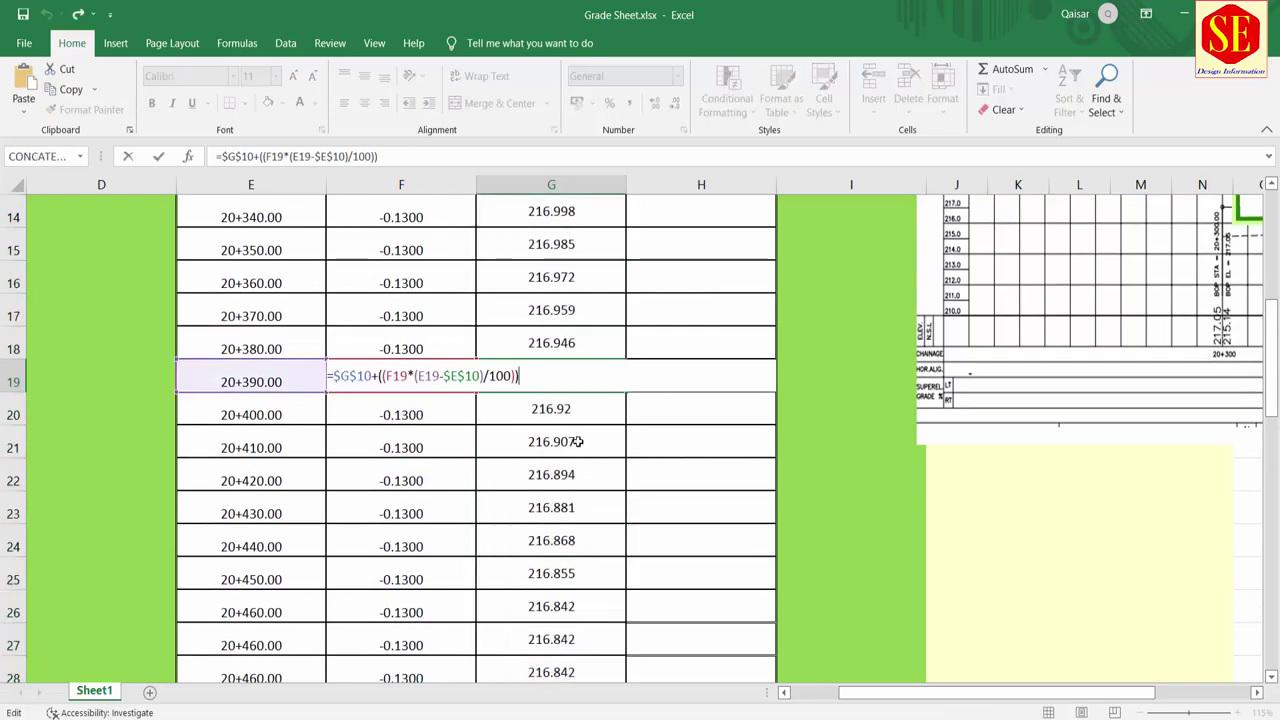
scroll(575, 438, "up", 4)
scroll(572, 437, "down", 3)
scroll(571, 425, "up", 1)
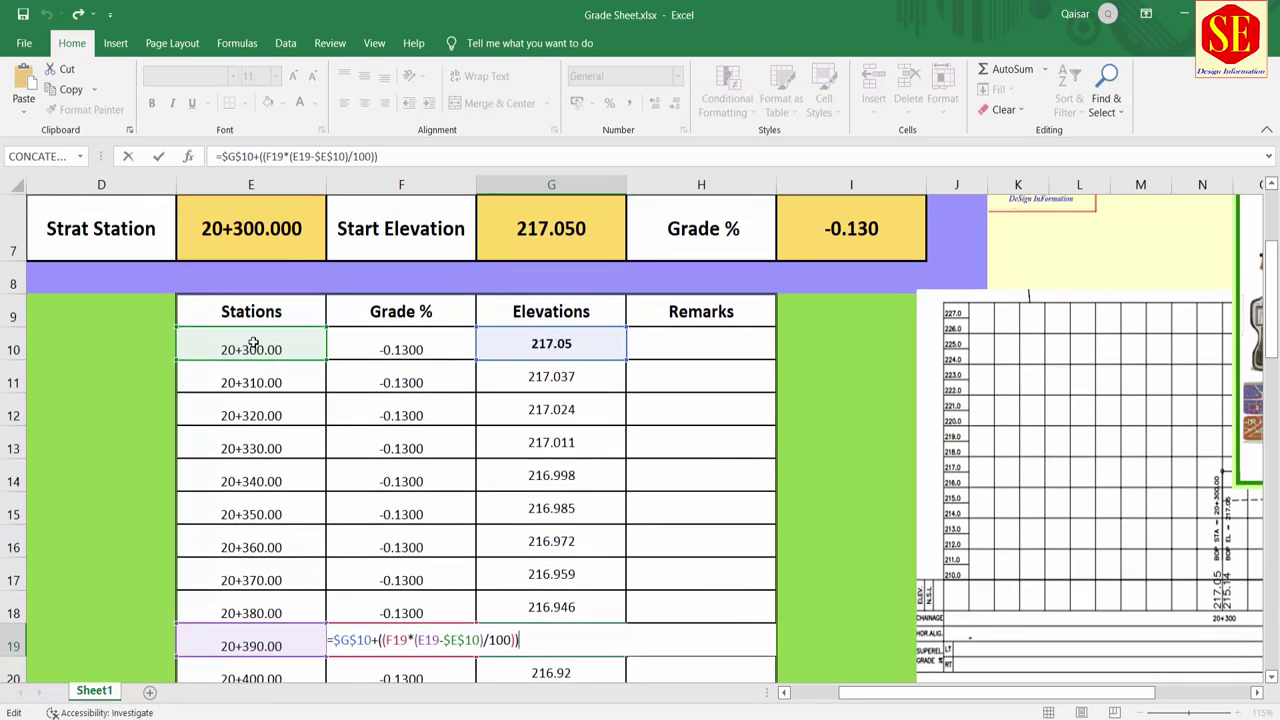
scroll(488, 428, "down", 1)
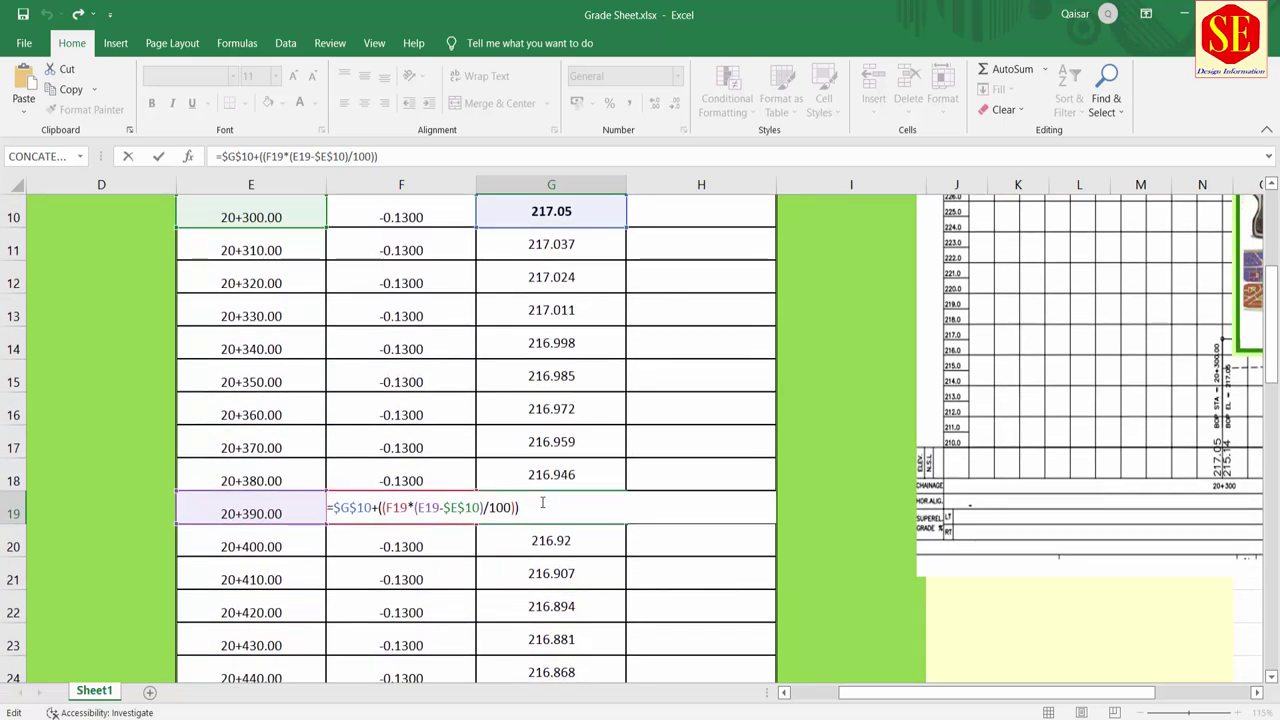
key("ctrl+Return")
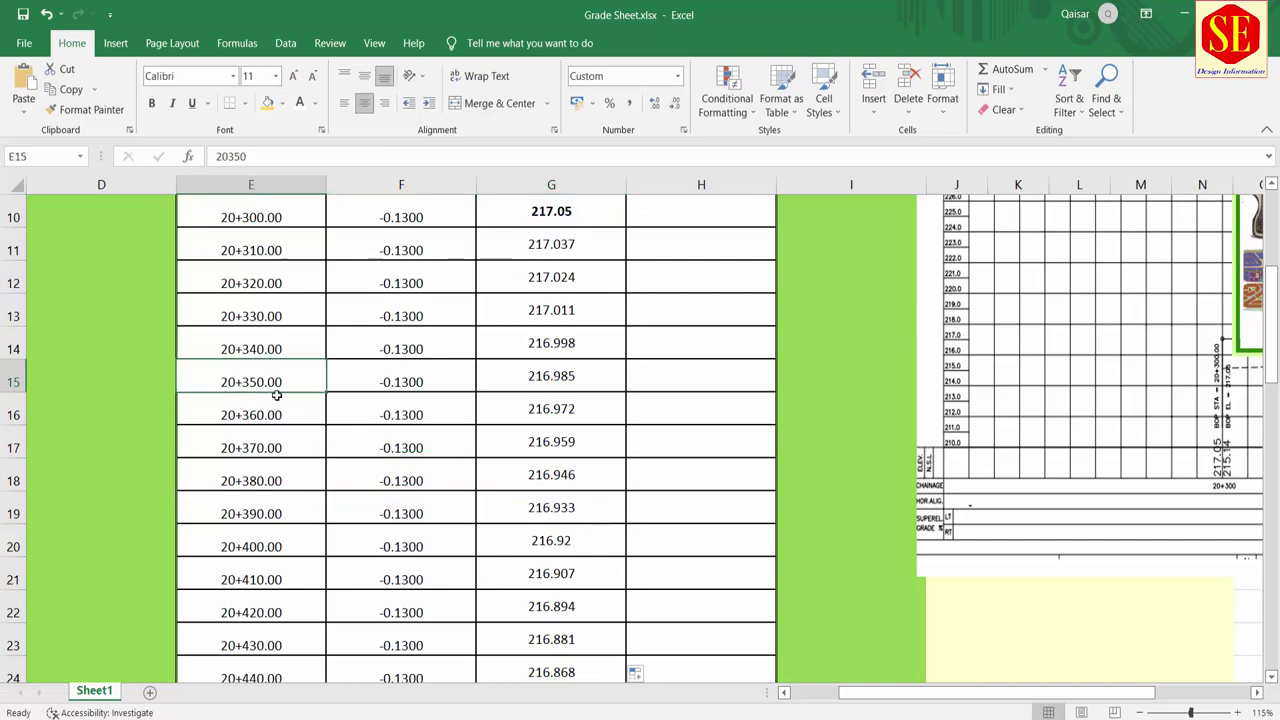
Move the profile drawing left and shade G15 (20+350) and G20 (20+400) yellow.
left_click_drag(1046, 417, 719, 418)
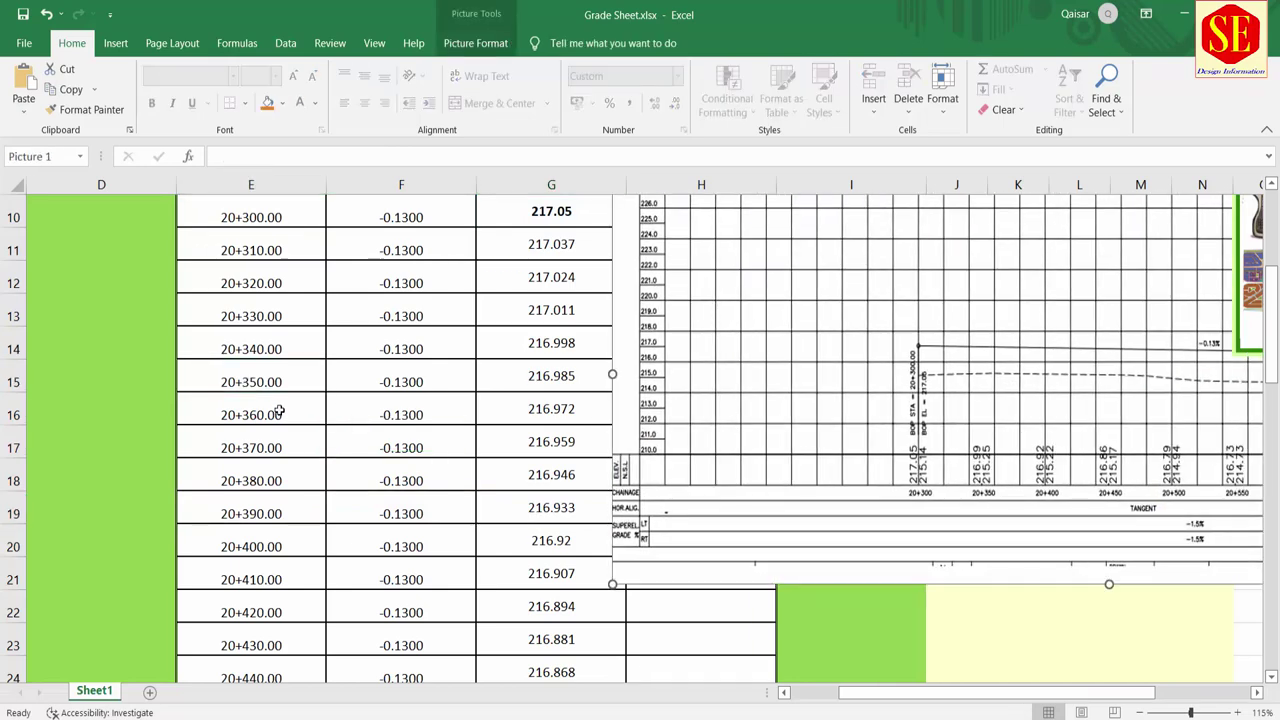
left_click(556, 374)
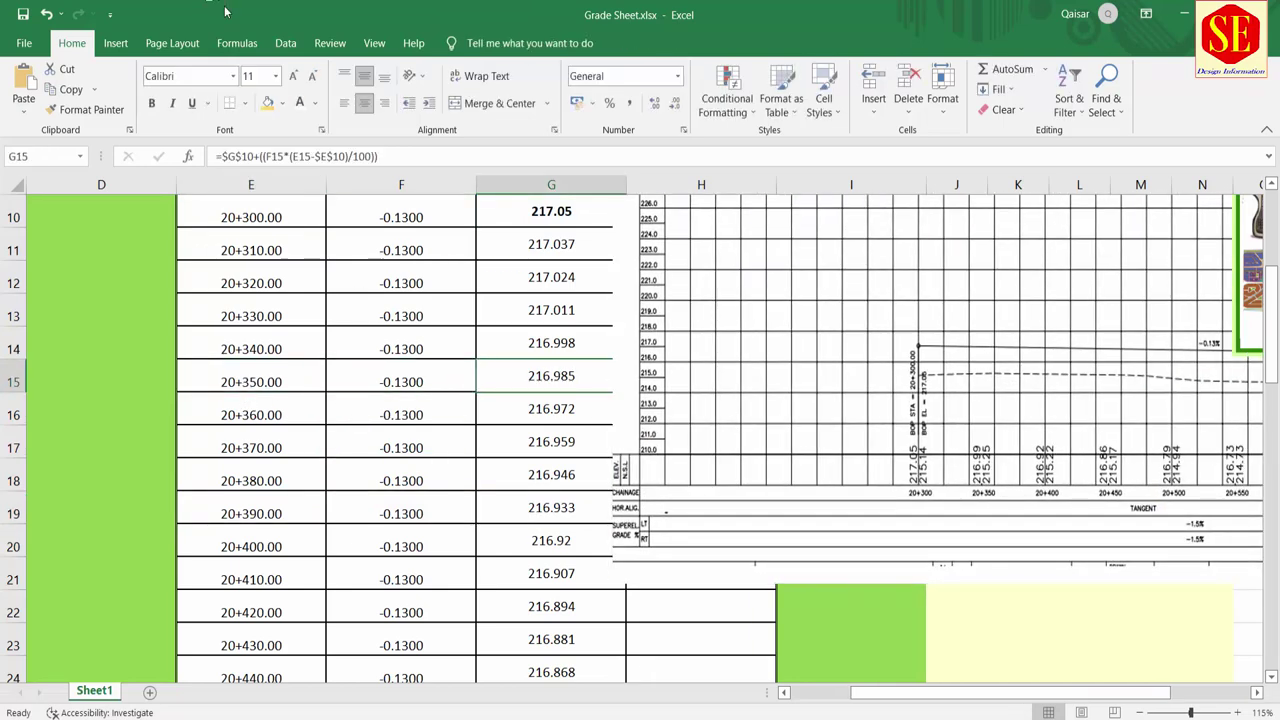
left_click(267, 103)
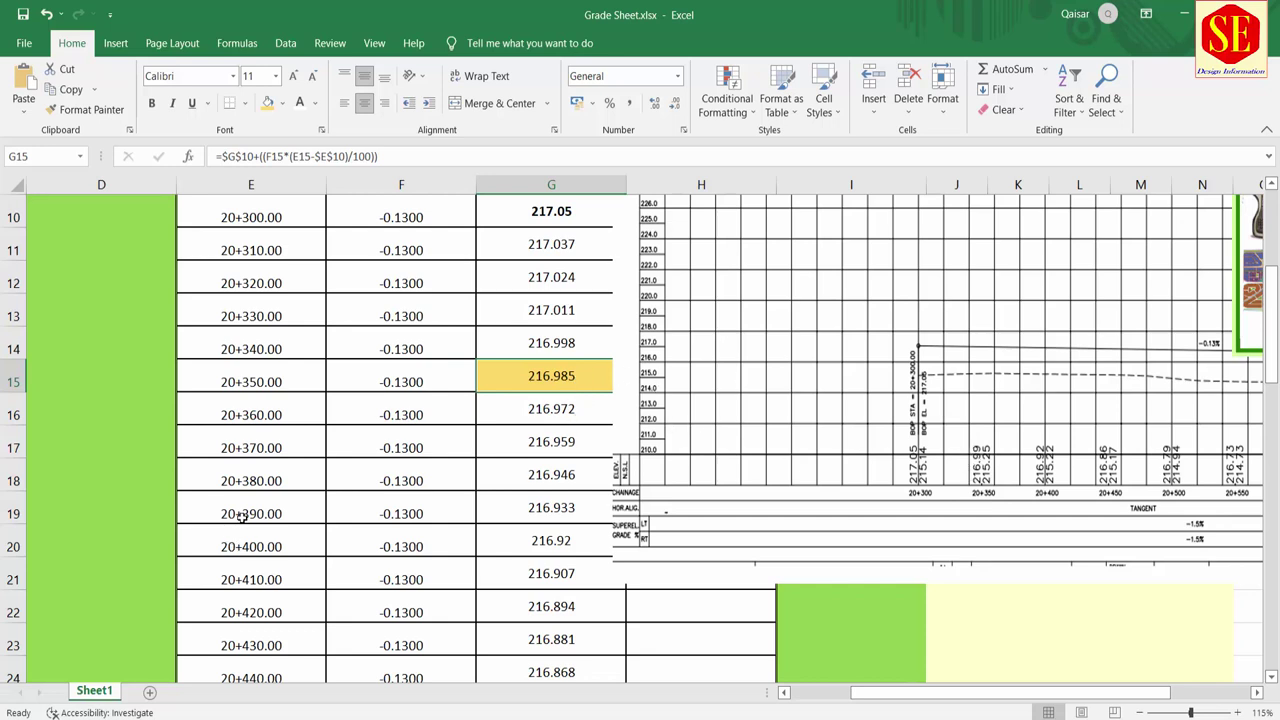
left_click(268, 545)
left_click(546, 540)
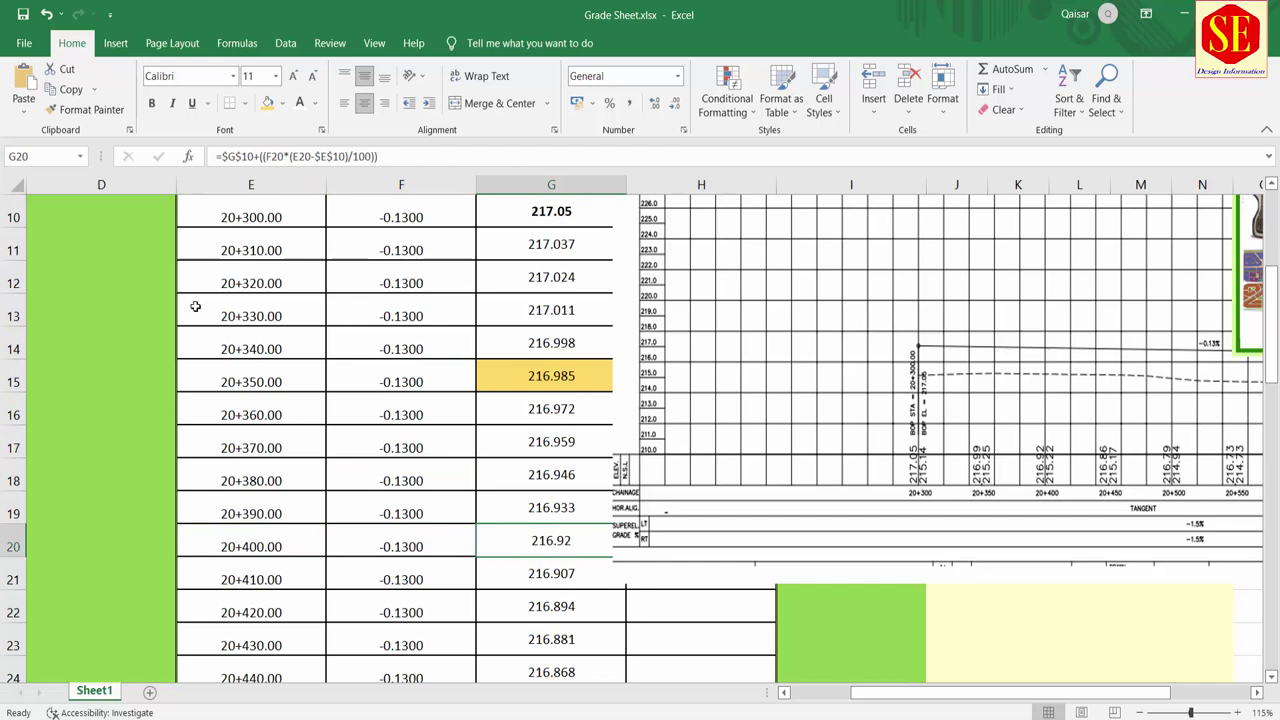
left_click(267, 106)
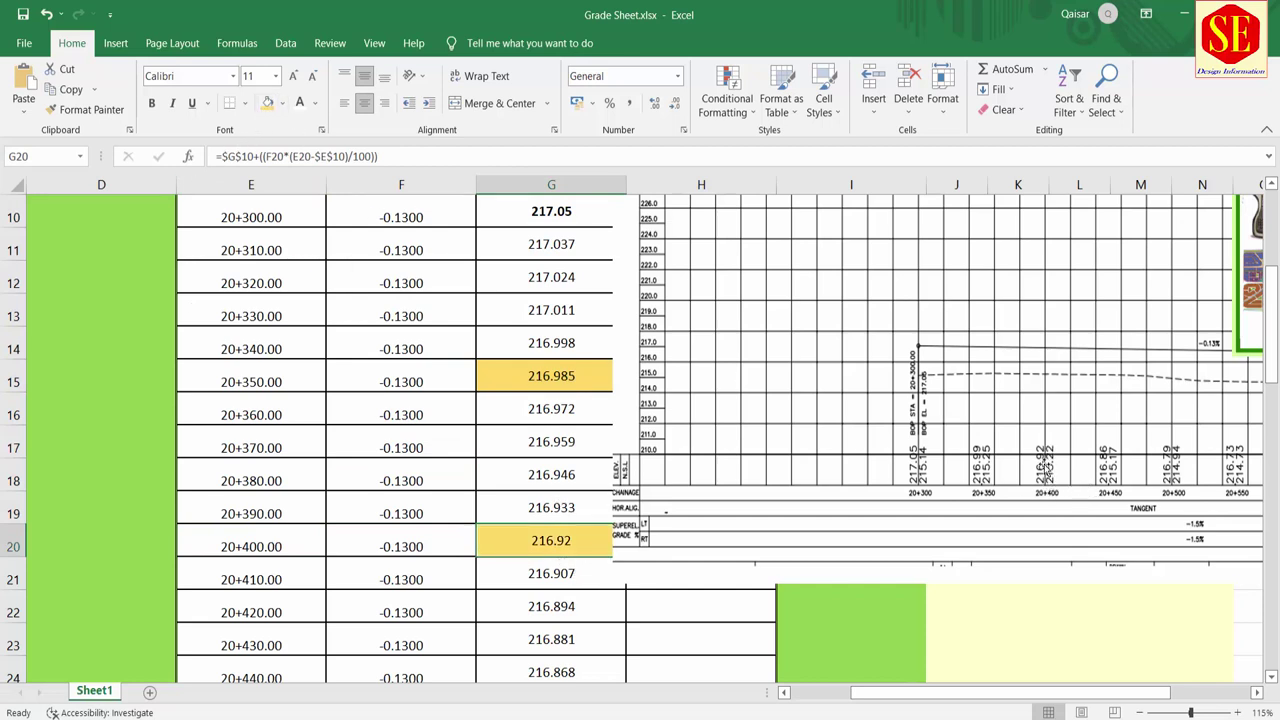
Shade G25 at 20+450 yellow and nudge the profile drawing slightly further left.
scroll(560, 594, "down", 1)
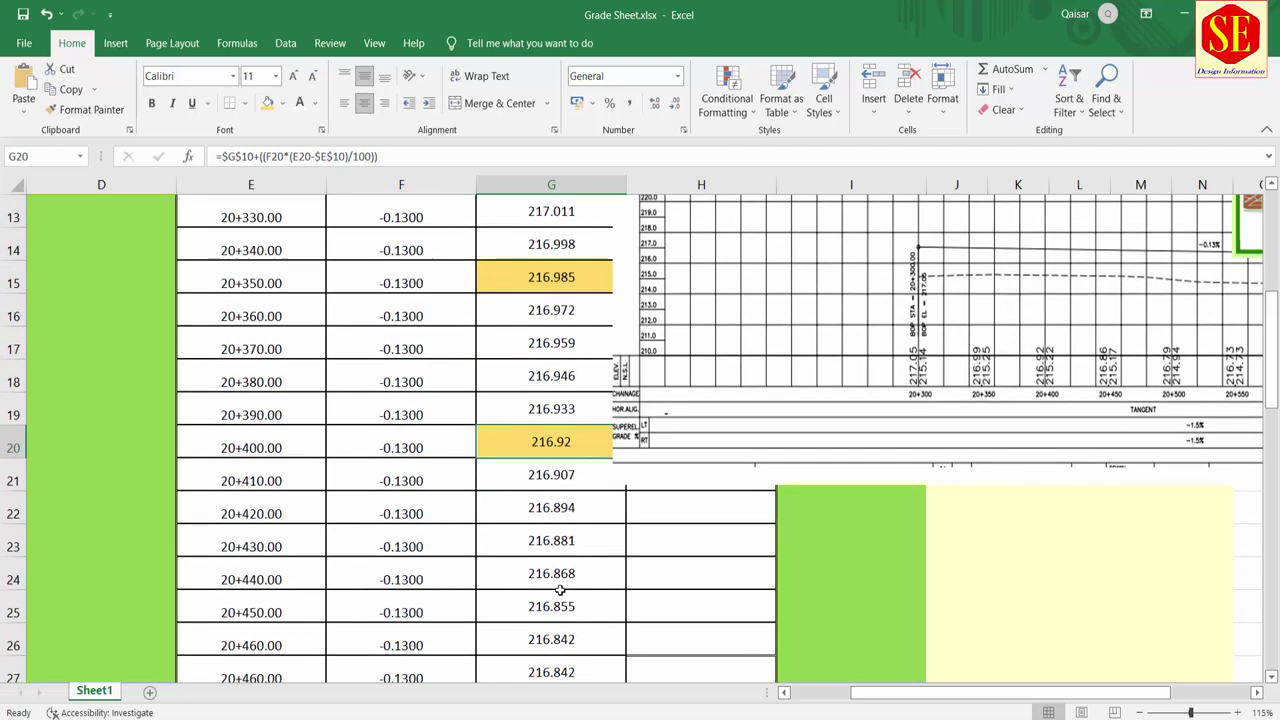
scroll(560, 594, "down", 1)
left_click(848, 325)
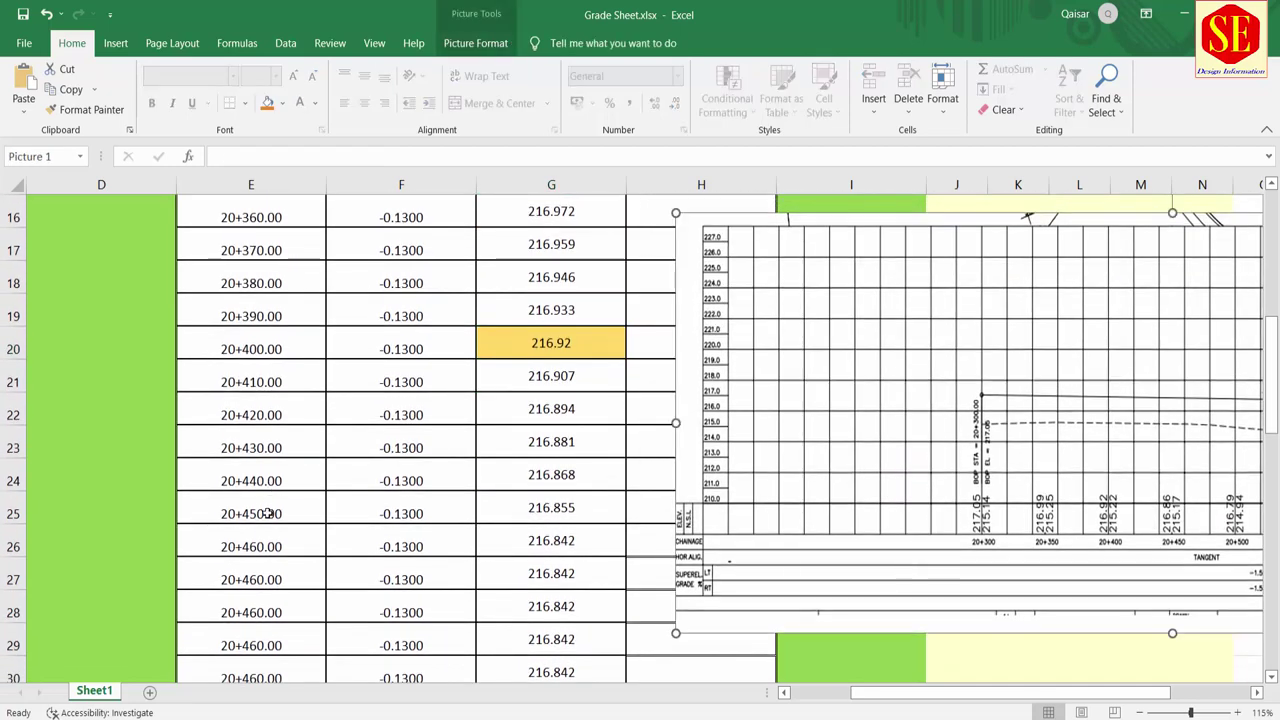
left_click(537, 511)
left_click(267, 103)
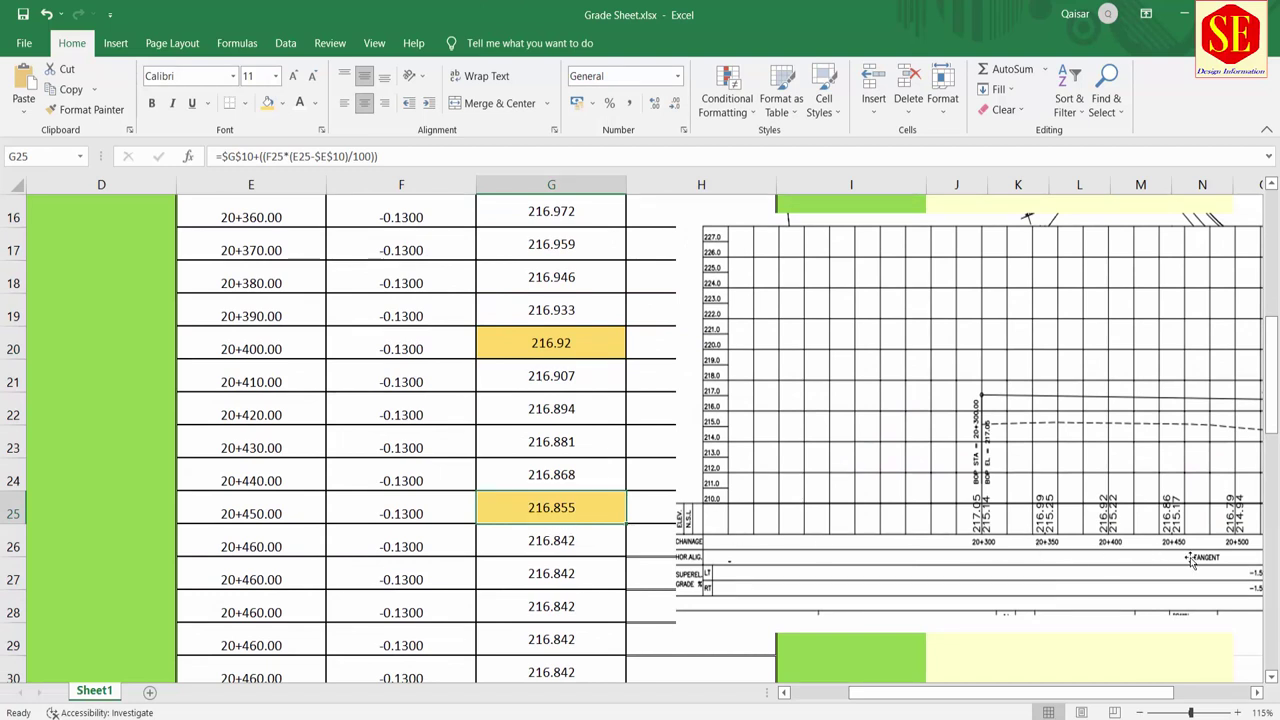
left_click_drag(1190, 562, 1160, 562)
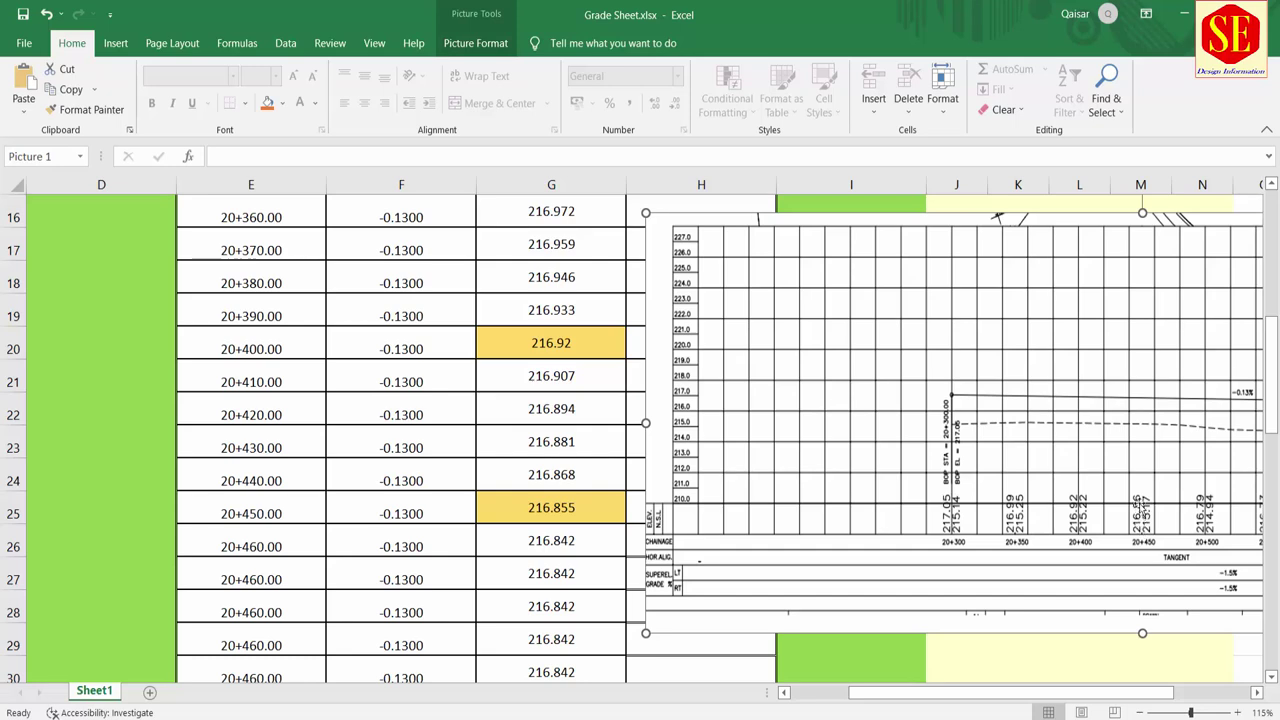
scroll(575, 562, "down", 2)
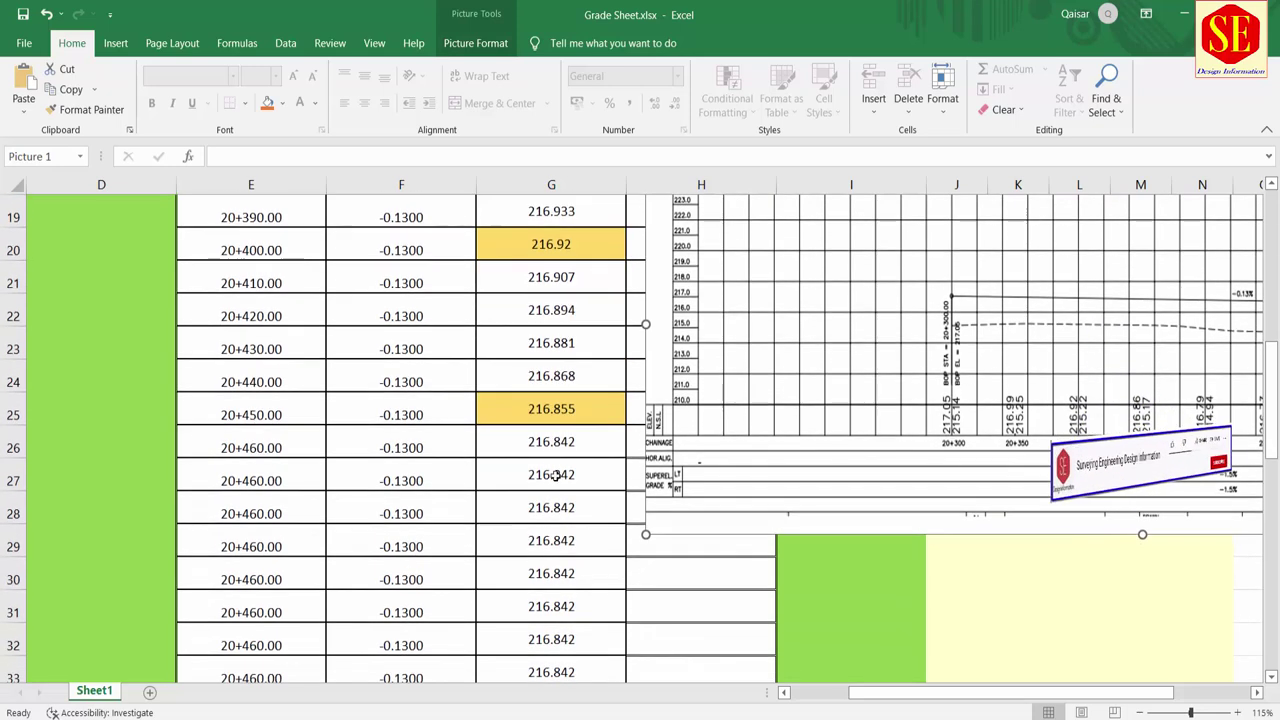
Select the 50-m station elevation cells G35, G40 and G50 further down the table.
scroll(566, 523, "down", 3)
left_click(540, 378)
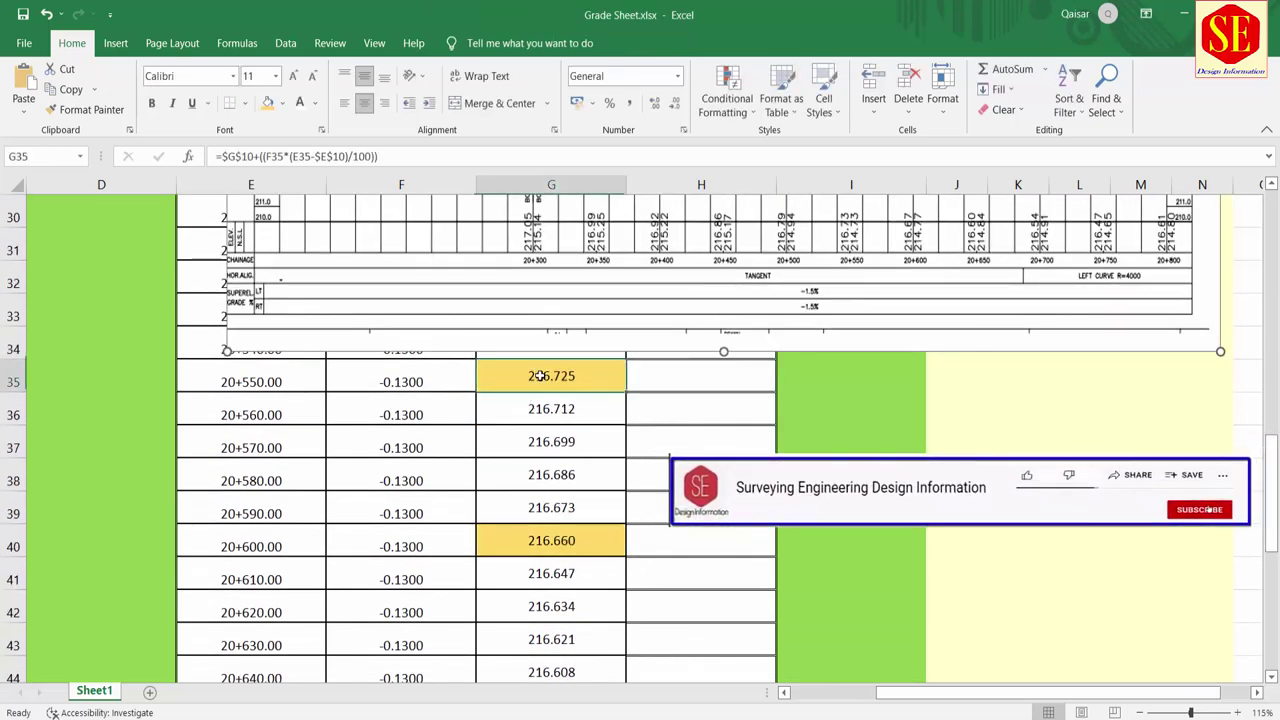
left_click(563, 537)
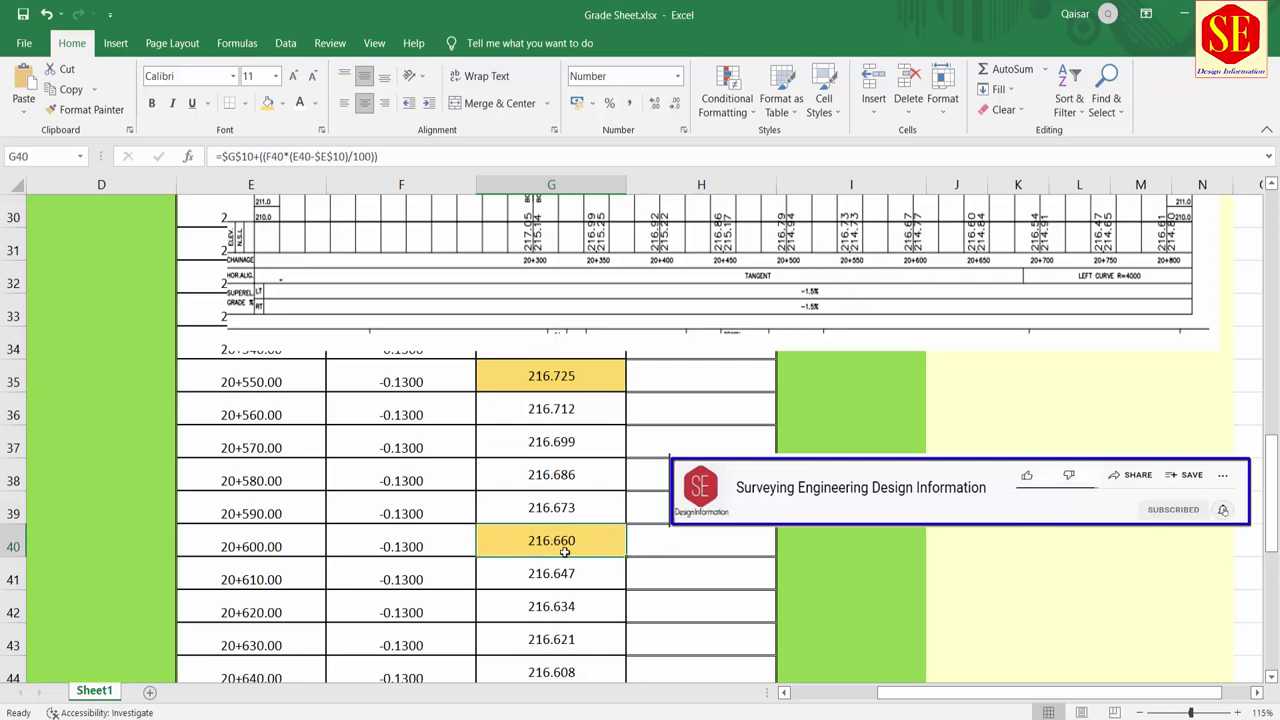
scroll(640, 530, "down", 4)
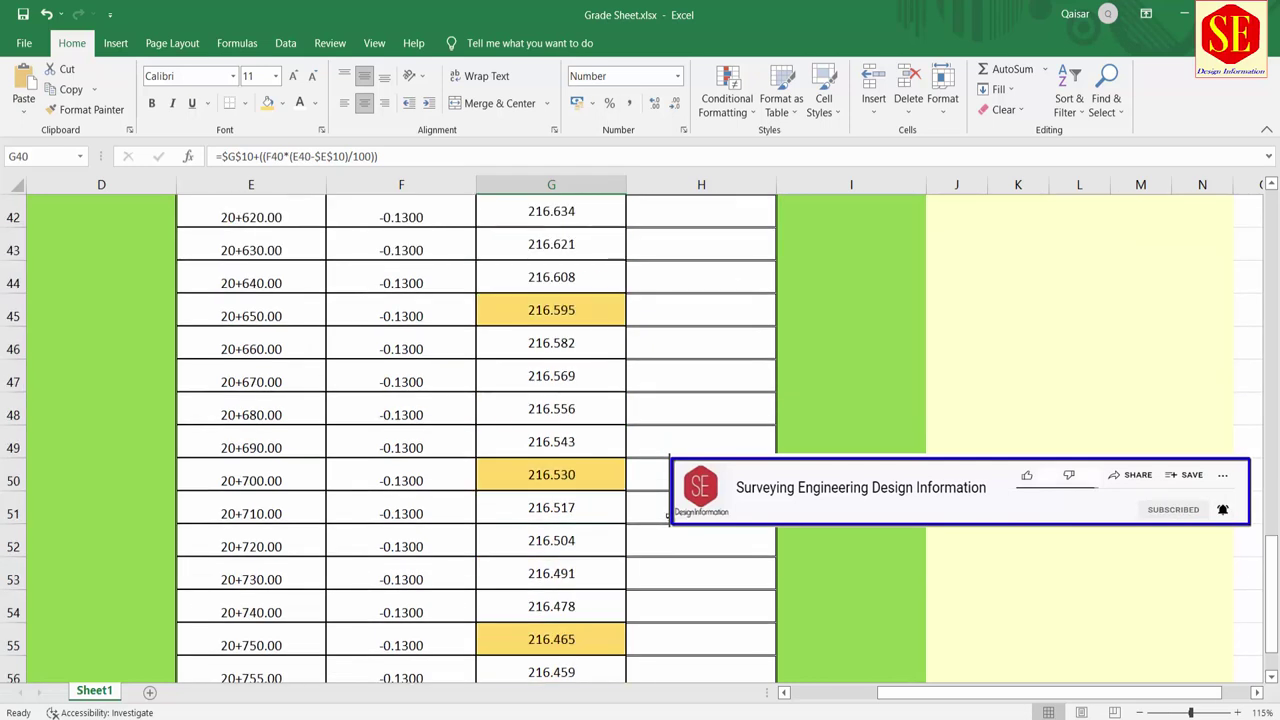
left_click(551, 479)
scroll(845, 516, "up", 5)
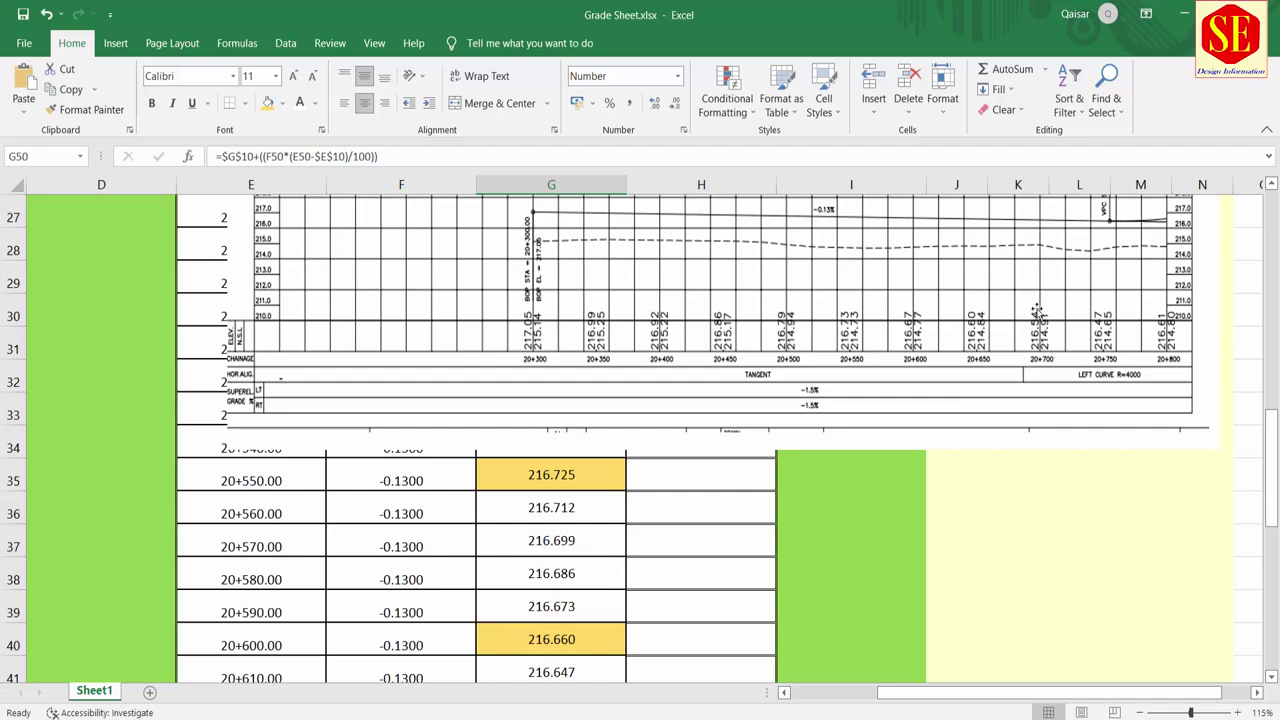
scroll(1137, 350, "up", 1)
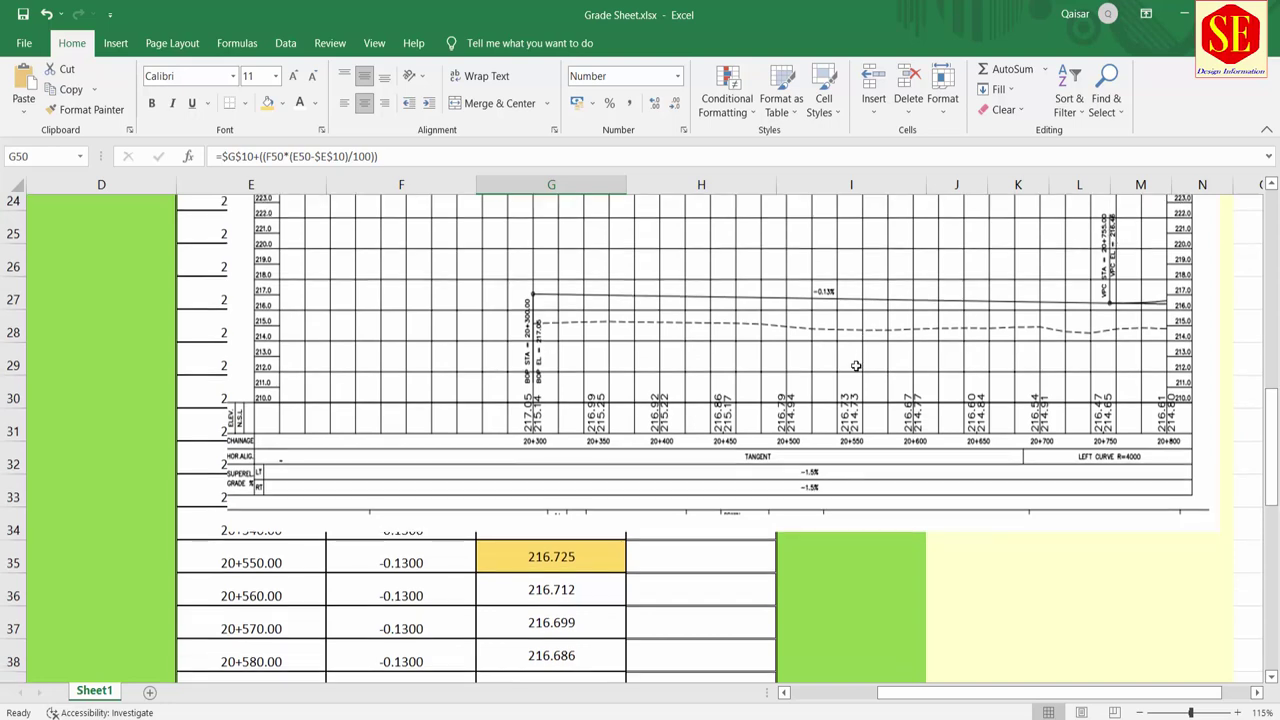
Check the last station value and elevation formula in row 56.
scroll(665, 471, "down", 7)
scroll(665, 471, "down", 3)
left_click(302, 281)
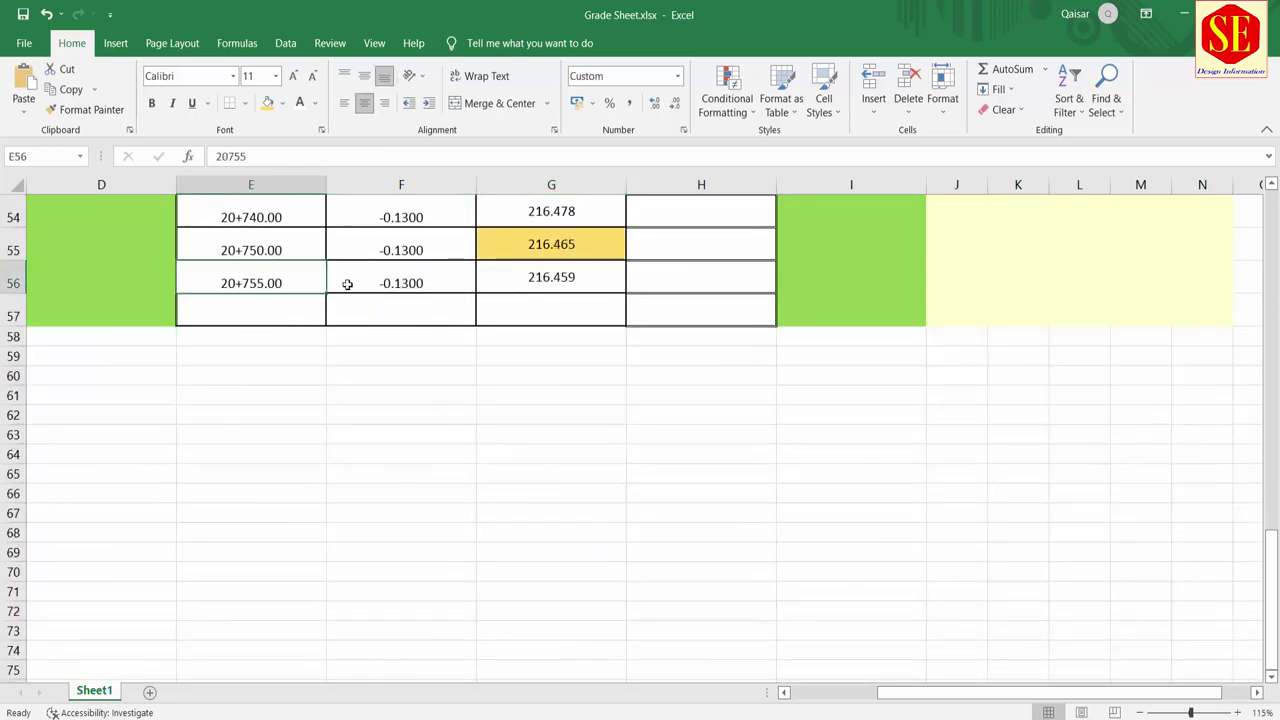
left_click(560, 289)
scroll(1105, 370, "up", 6)
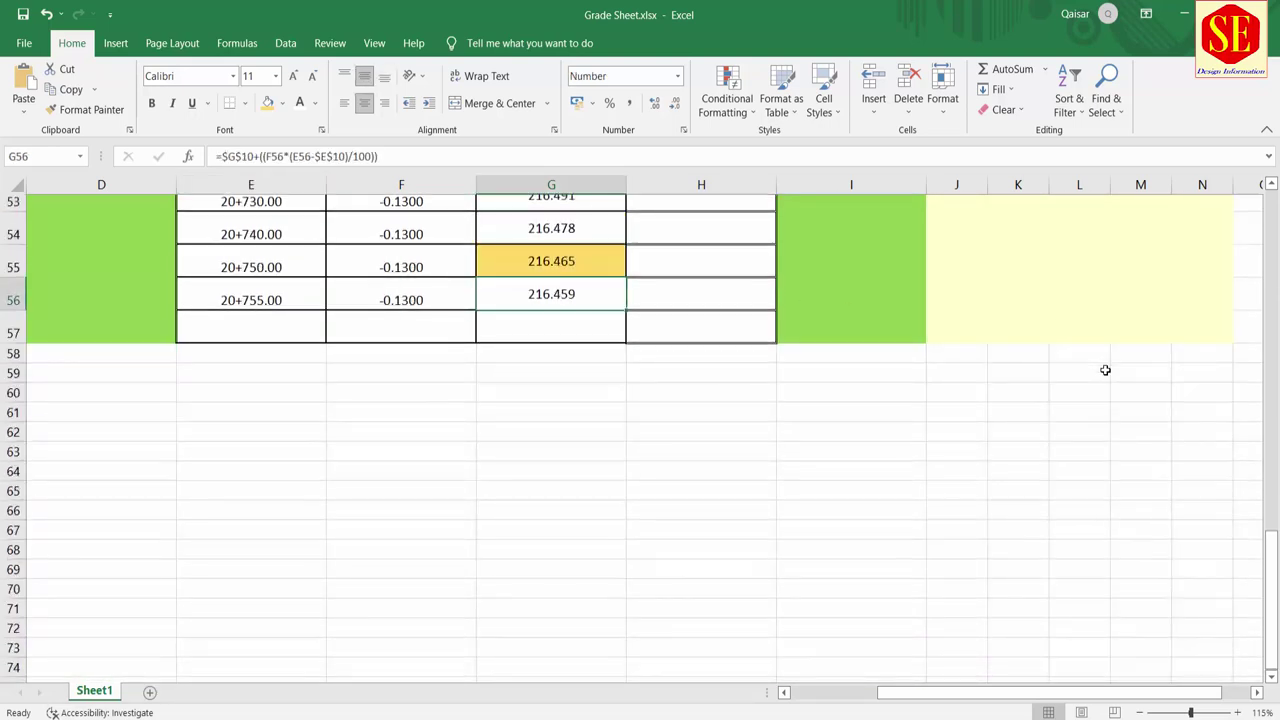
scroll(1105, 370, "up", 6)
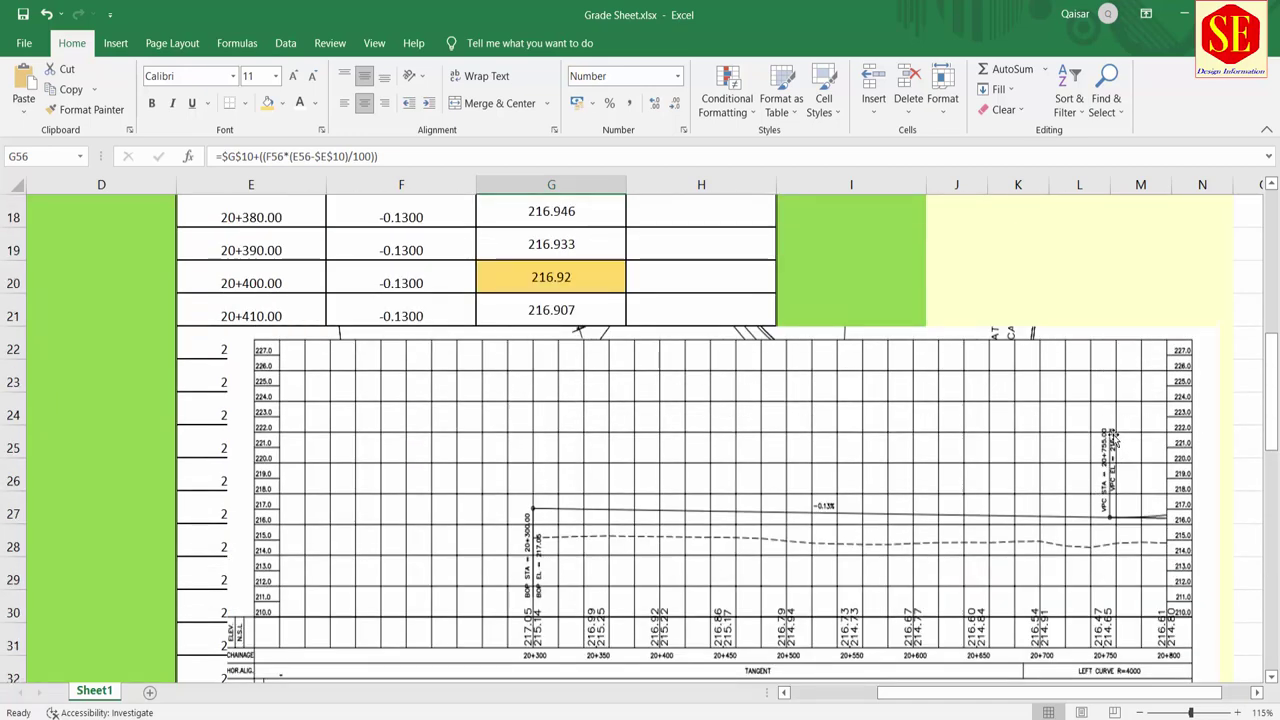
scroll(879, 411, "down", 3)
scroll(879, 411, "down", 1)
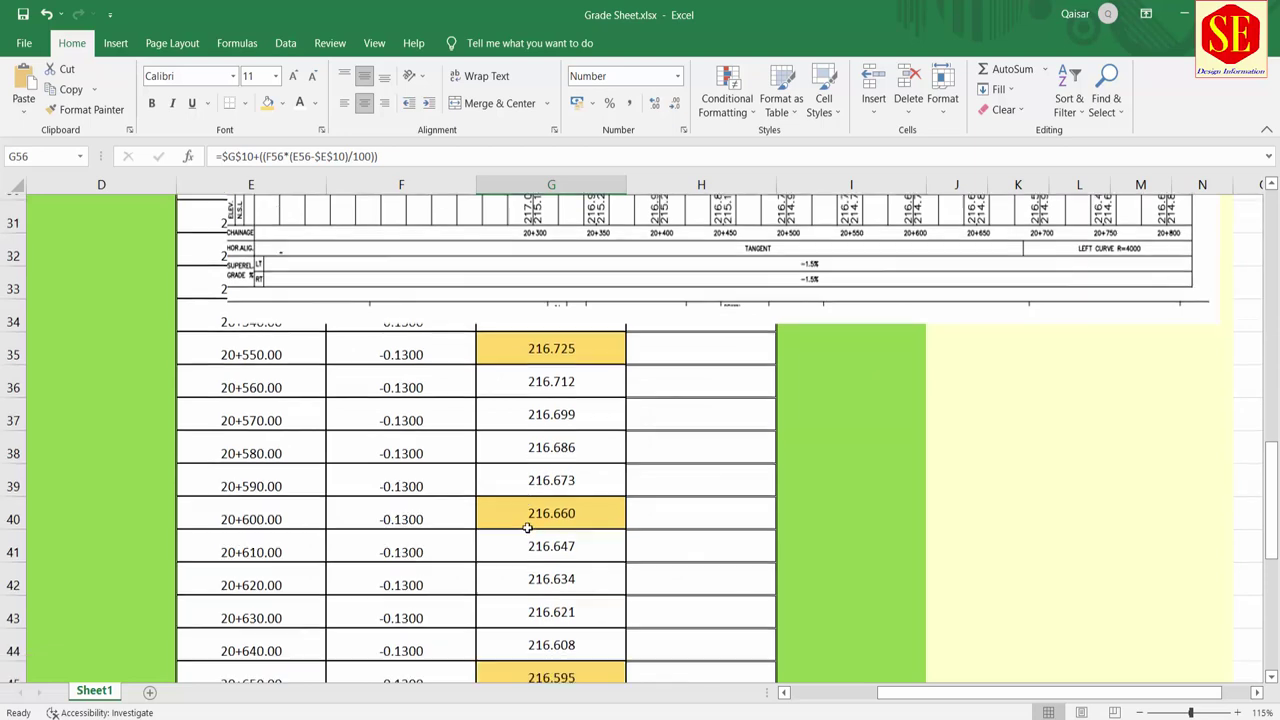
scroll(534, 590, "down", 2)
scroll(536, 580, "down", 3)
scroll(536, 580, "up", 3)
scroll(536, 580, "up", 4)
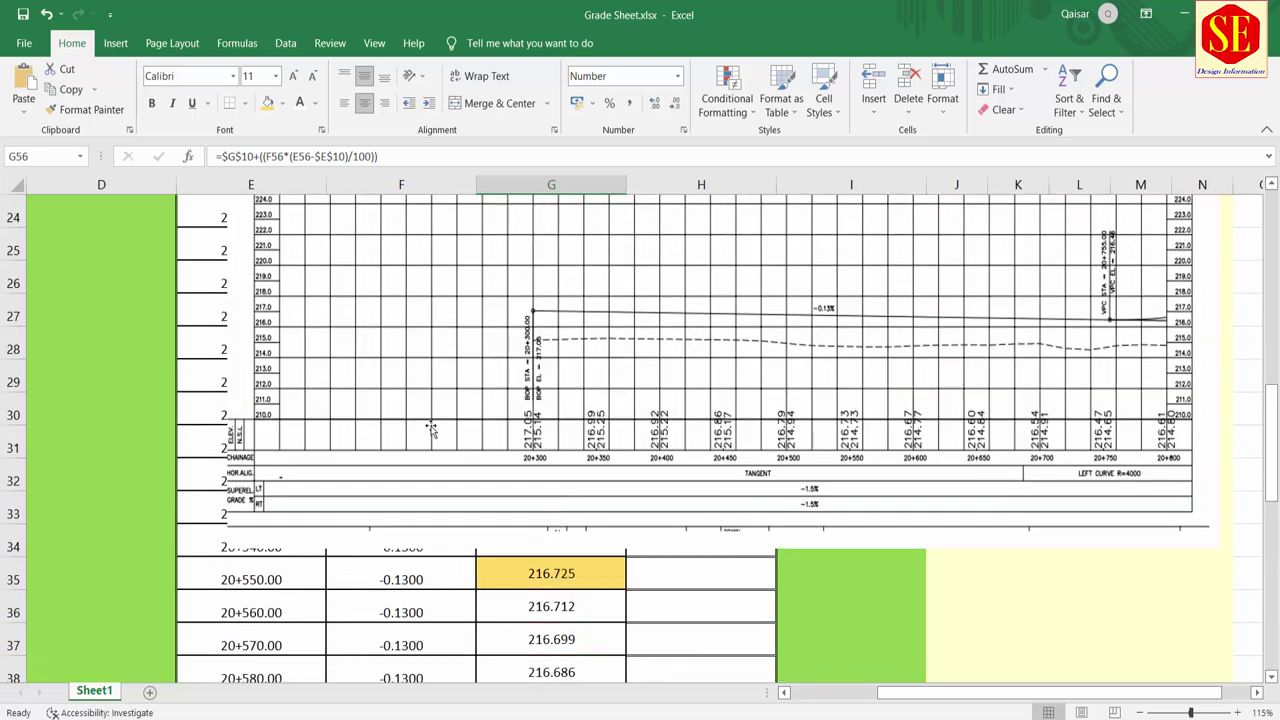
Drag the profile drawing right beside column I, clear of the station and elevation columns.
left_click_drag(606, 408, 1042, 406)
scroll(506, 449, "up", 2)
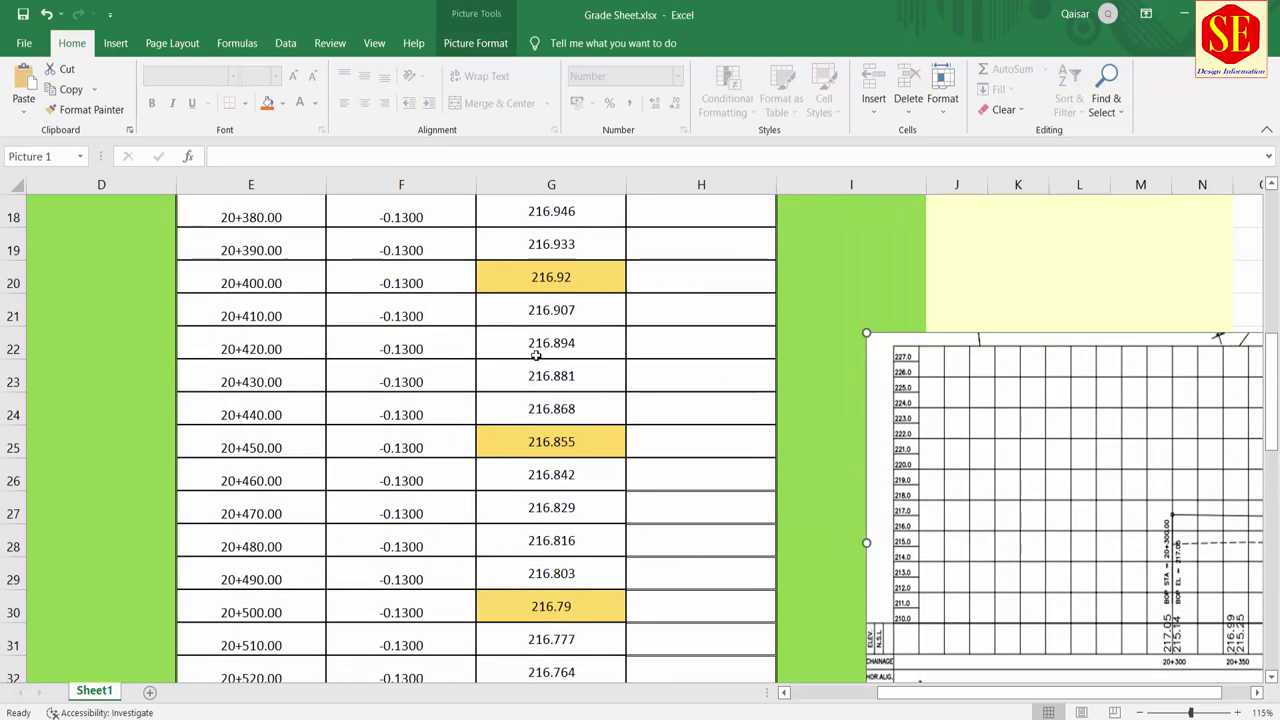
scroll(506, 380, "up", 3)
scroll(498, 402, "up", 1)
scroll(498, 402, "up", 1)
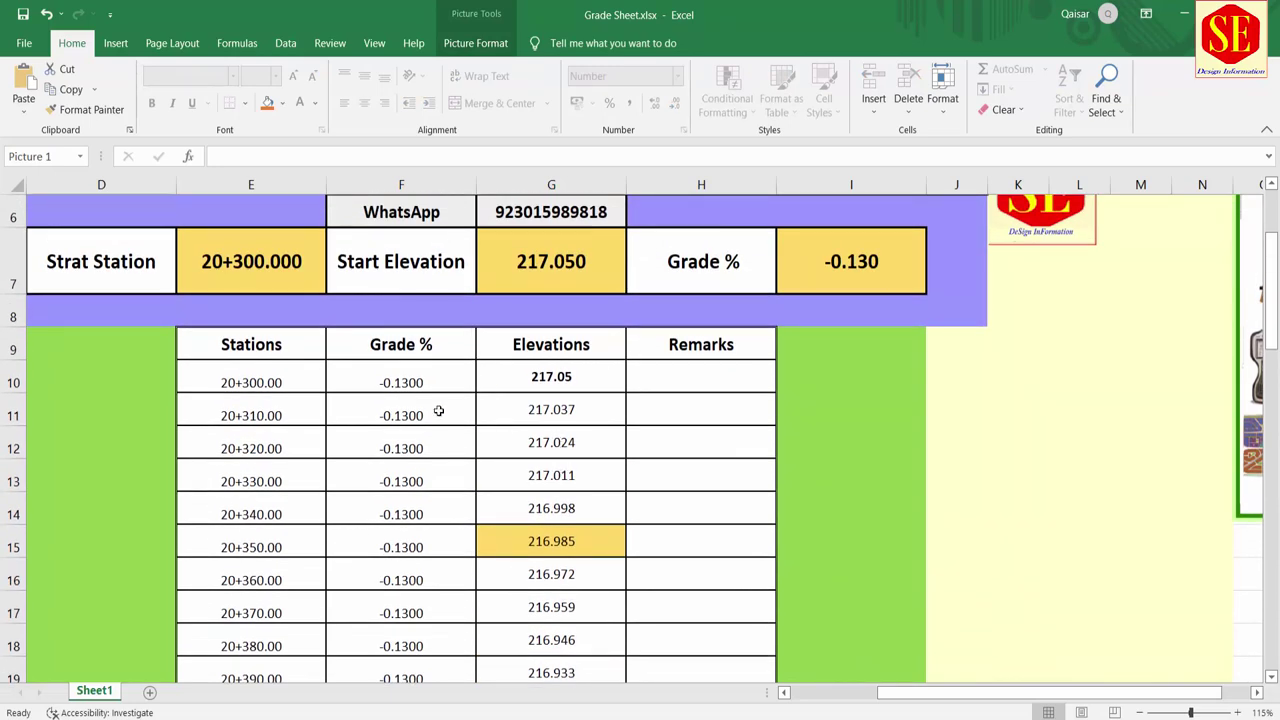
Enter header inputs E7 = 000, G7 = 200 and I7 = 1.525 for station, elevation and grade.
left_click(395, 382)
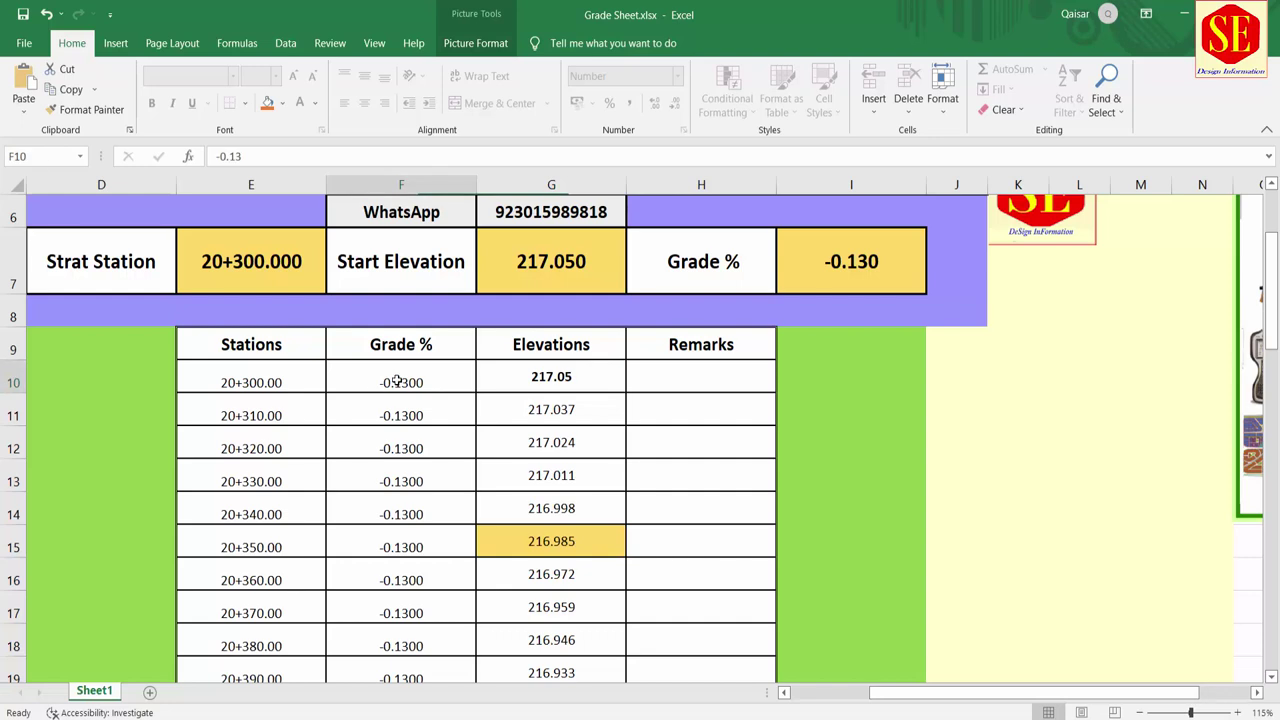
left_click(802, 307)
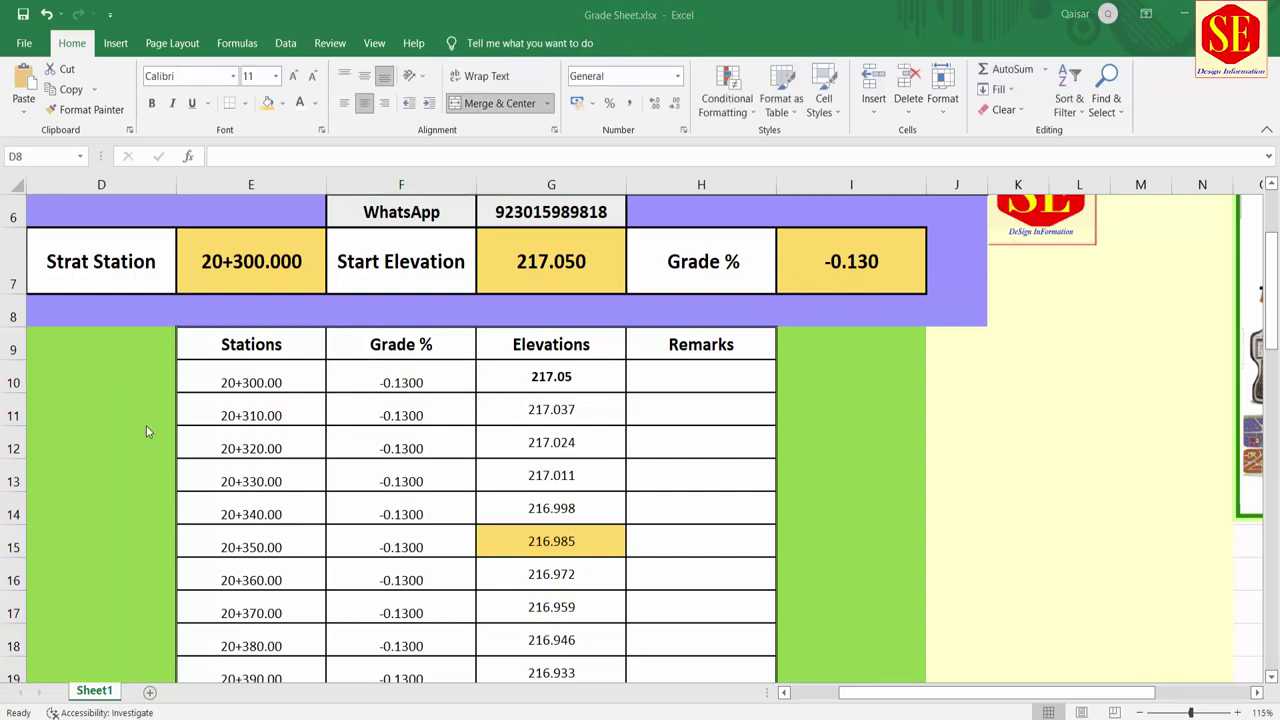
left_click(224, 257)
type("000")
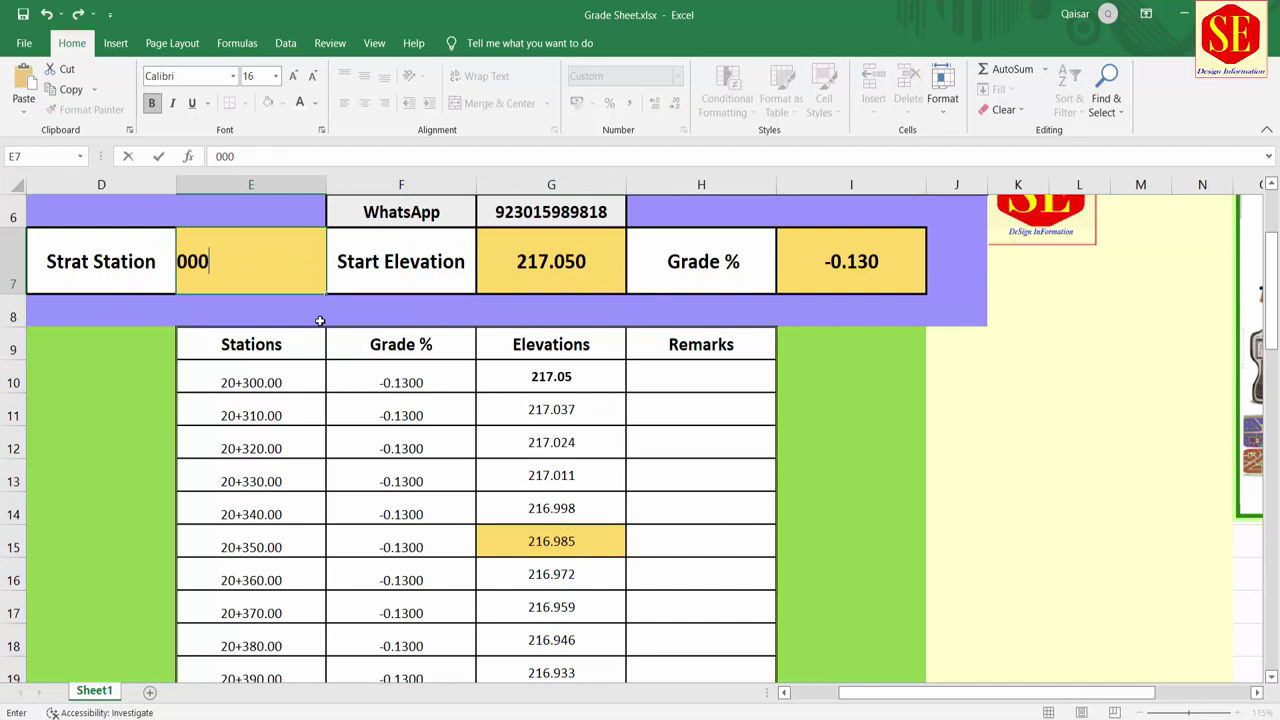
key("Return")
left_click(615, 260)
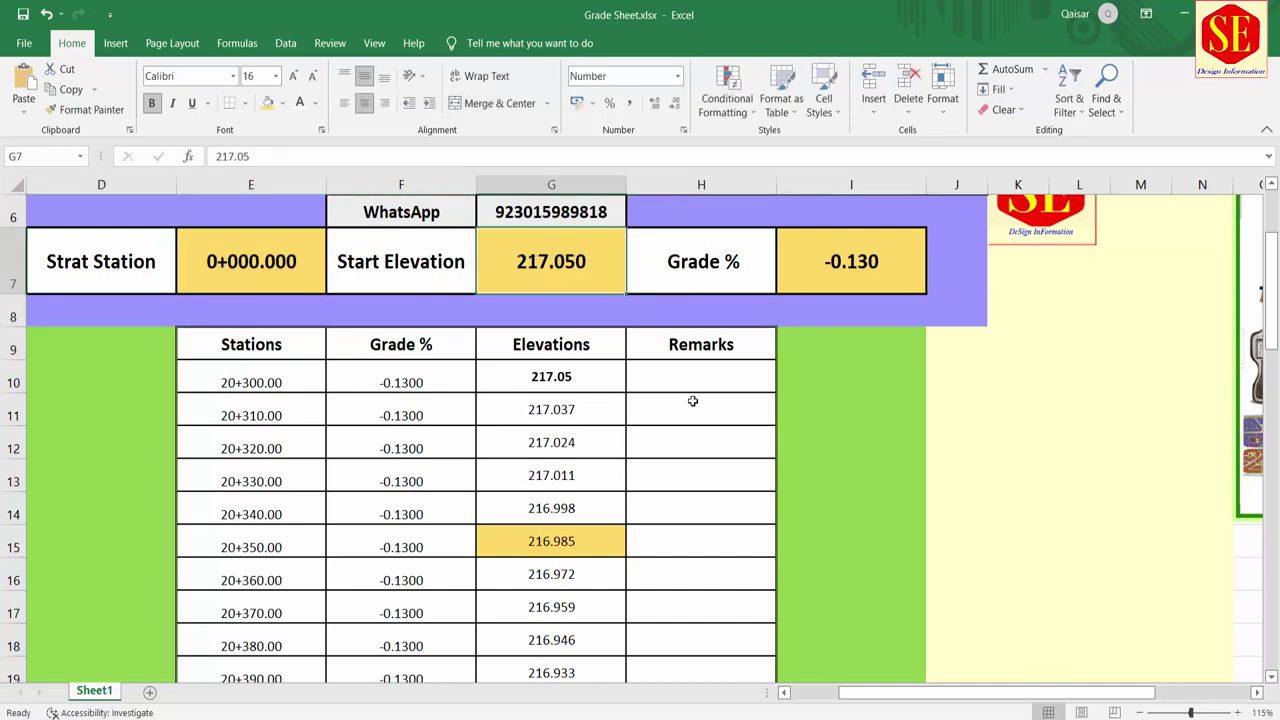
type("200")
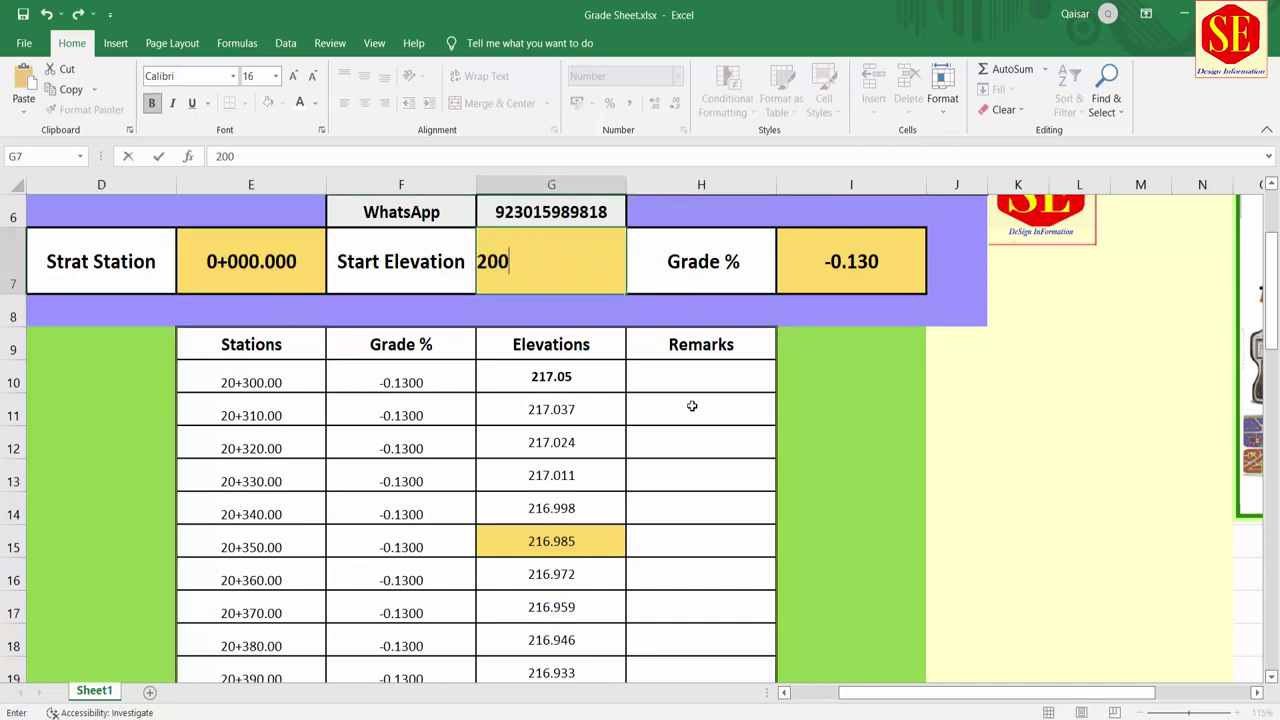
key("Return")
left_click(865, 270)
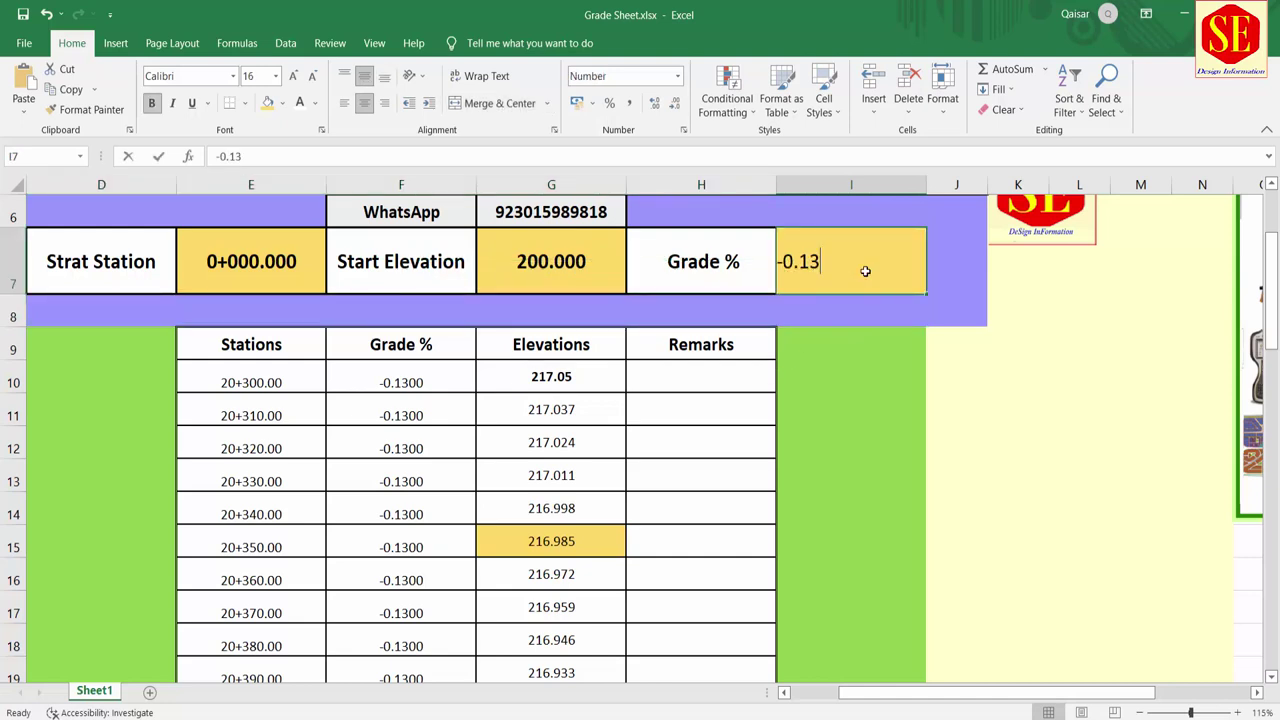
type("1.525")
key("Return")
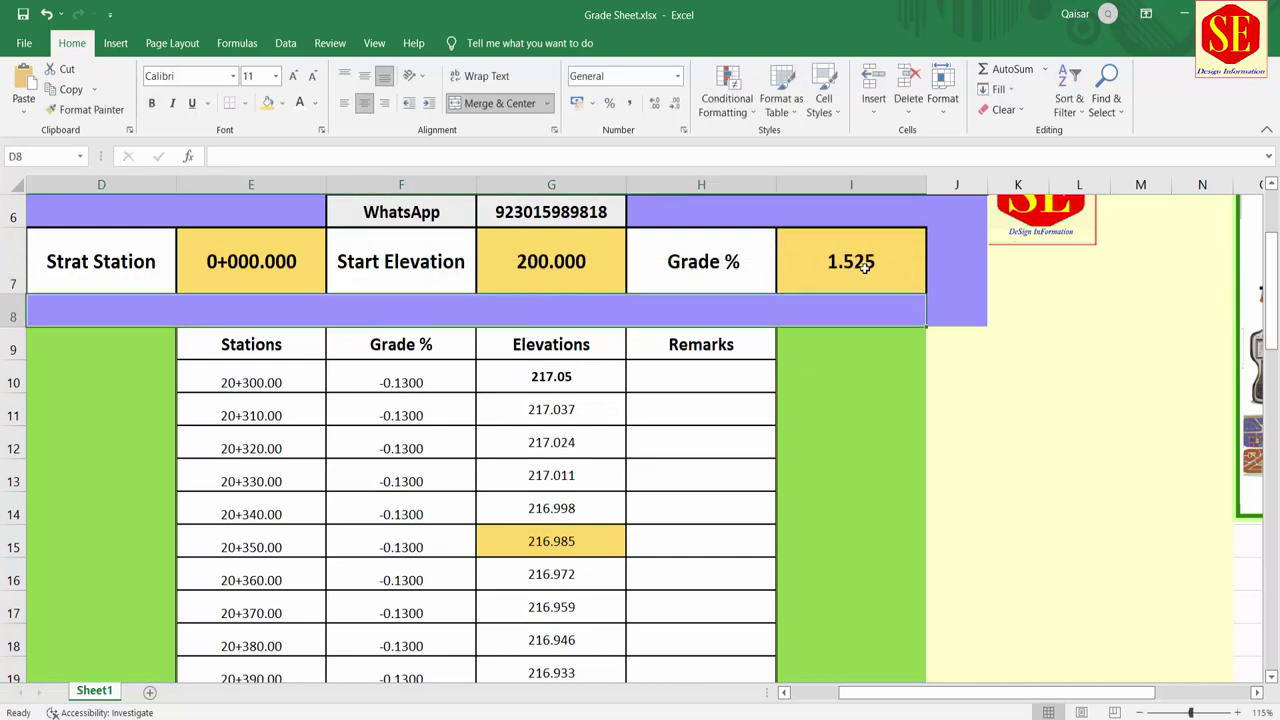
Link Grade % cells F10 and F11 to the header grade in I7.
left_click(865, 281)
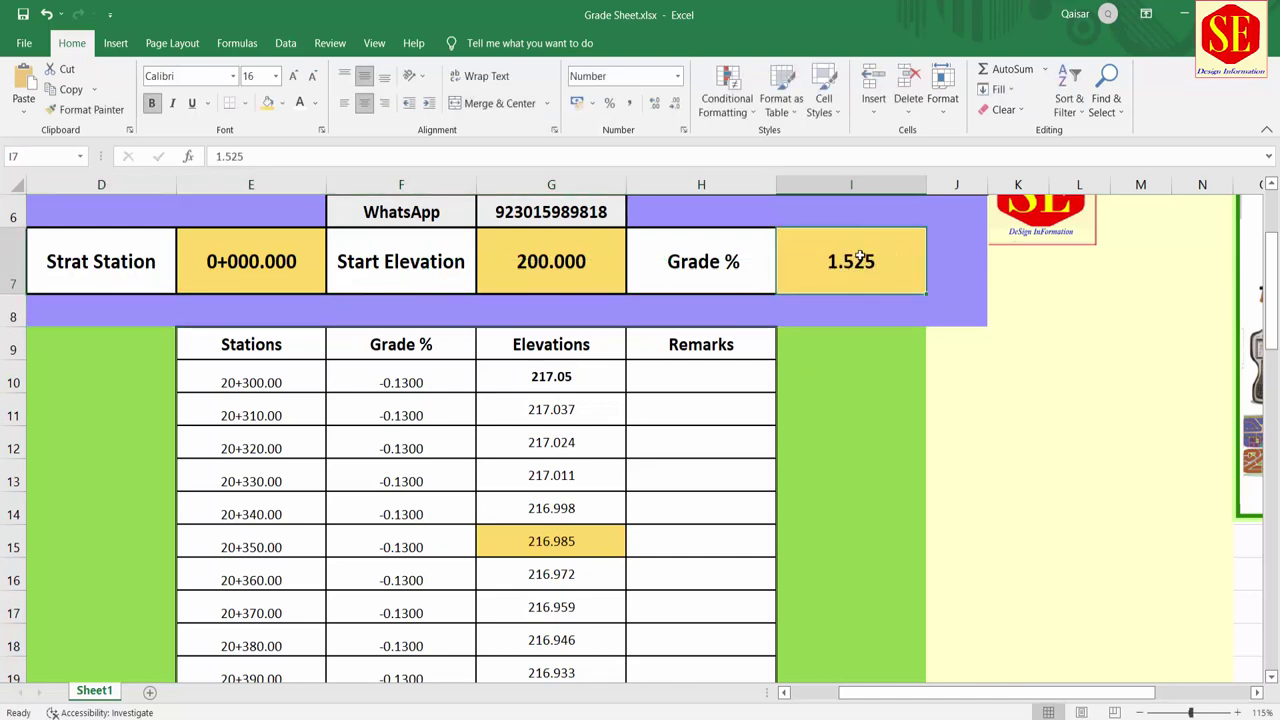
left_click(432, 377)
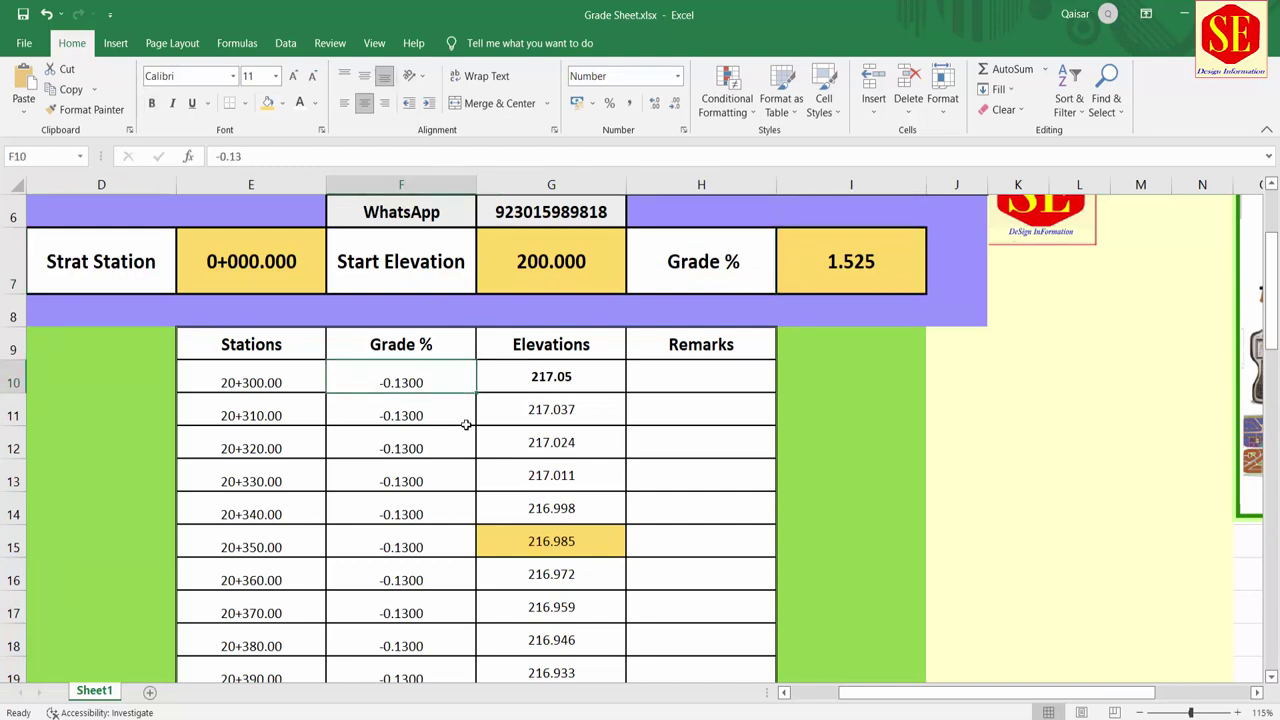
type("=")
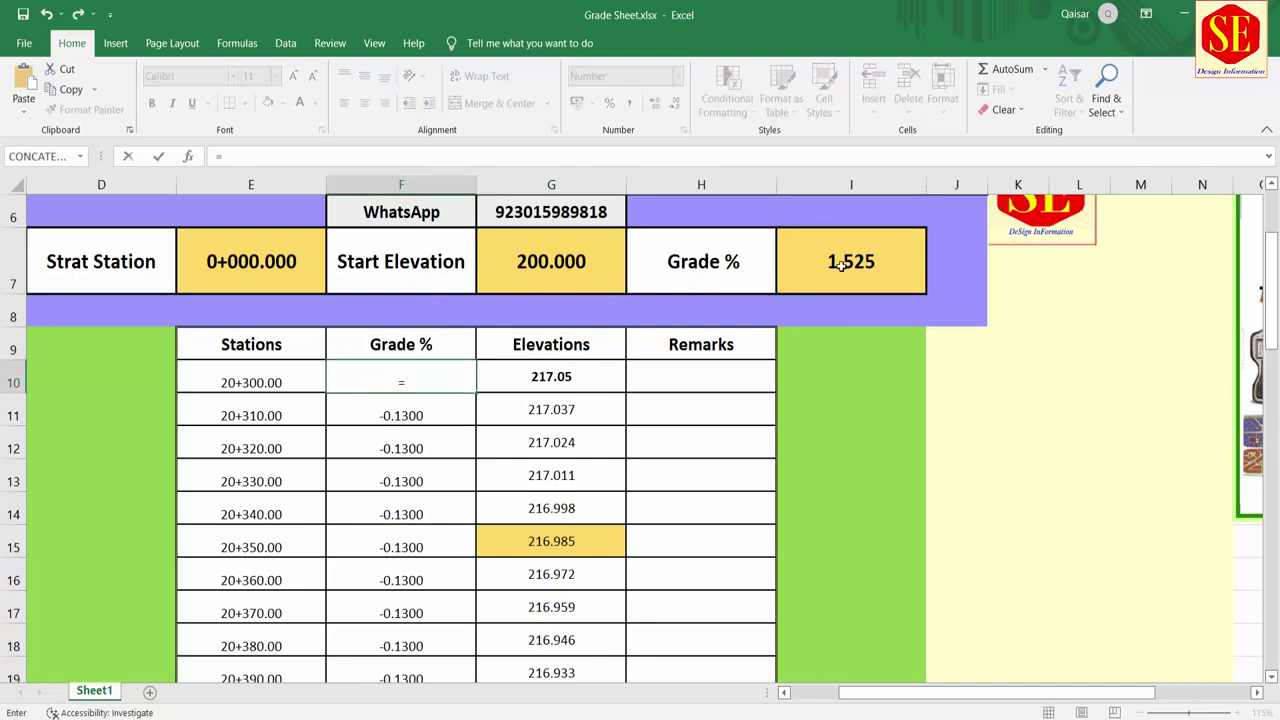
left_click(840, 263)
key("Return")
type("=")
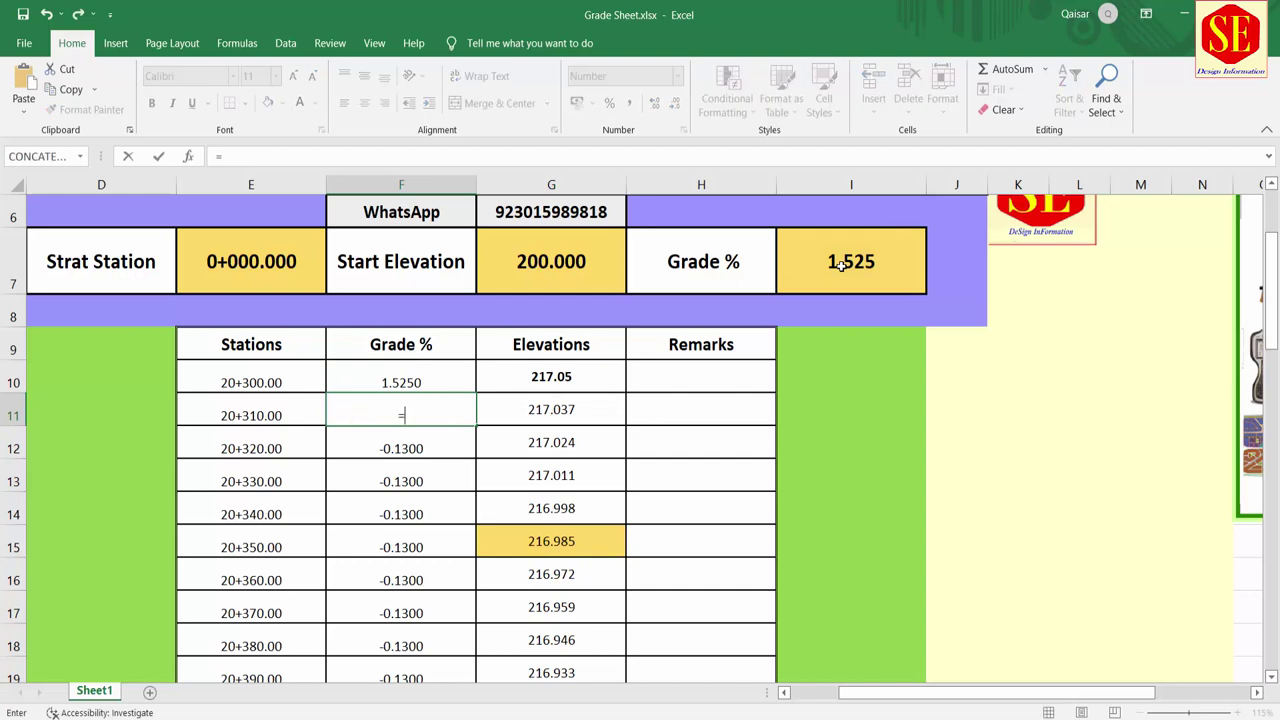
left_click(840, 266)
key("Return")
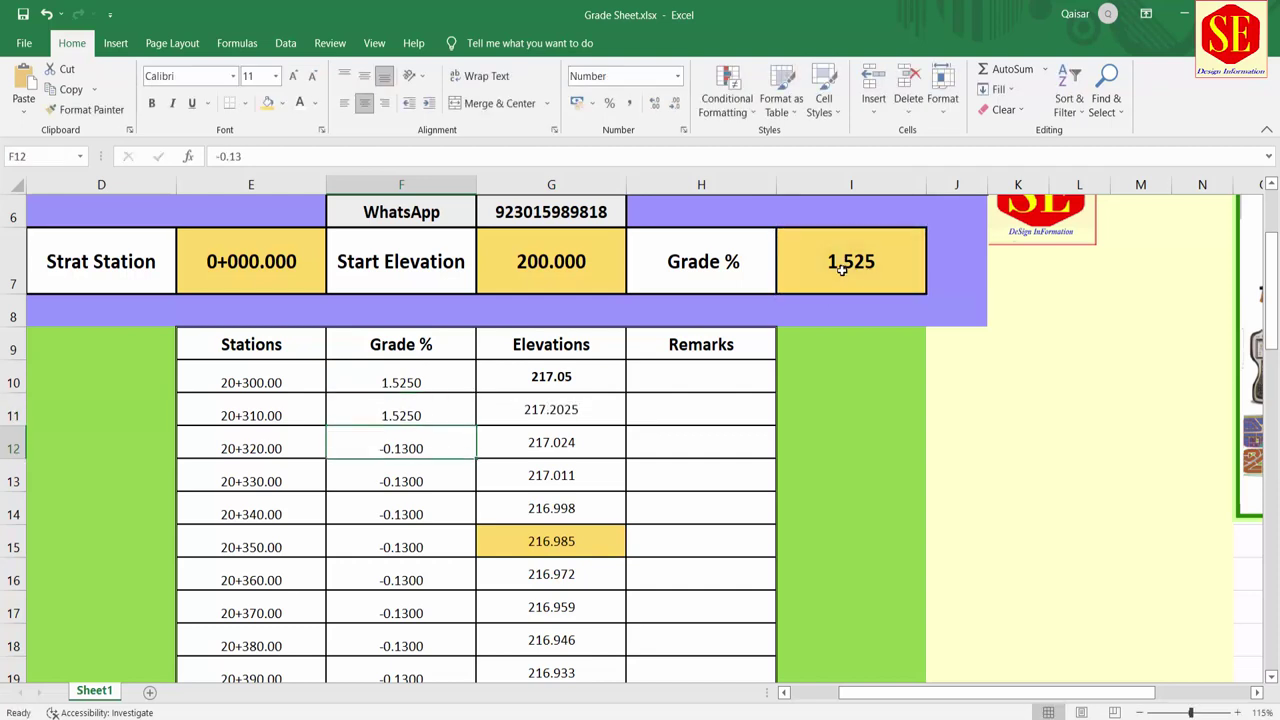
Make F11's formula the absolute =$I$7 and fill it down the Grade % column.
double_click(410, 406)
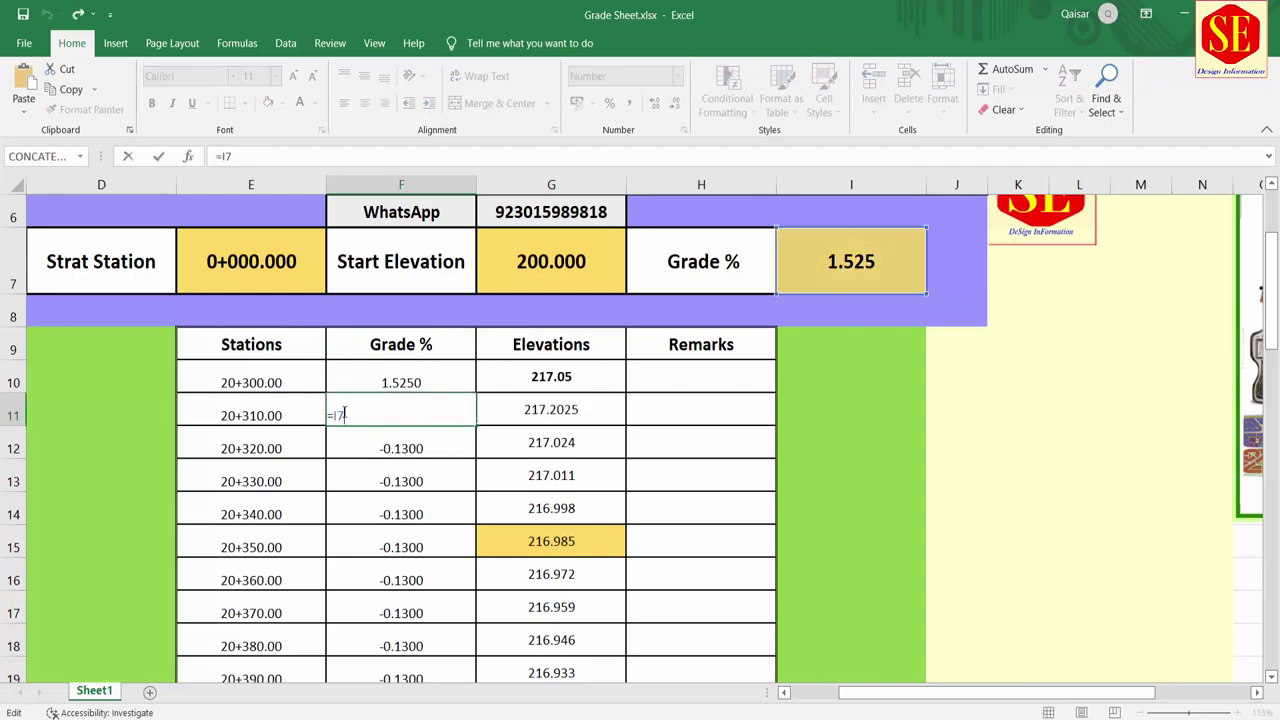
key("F4")
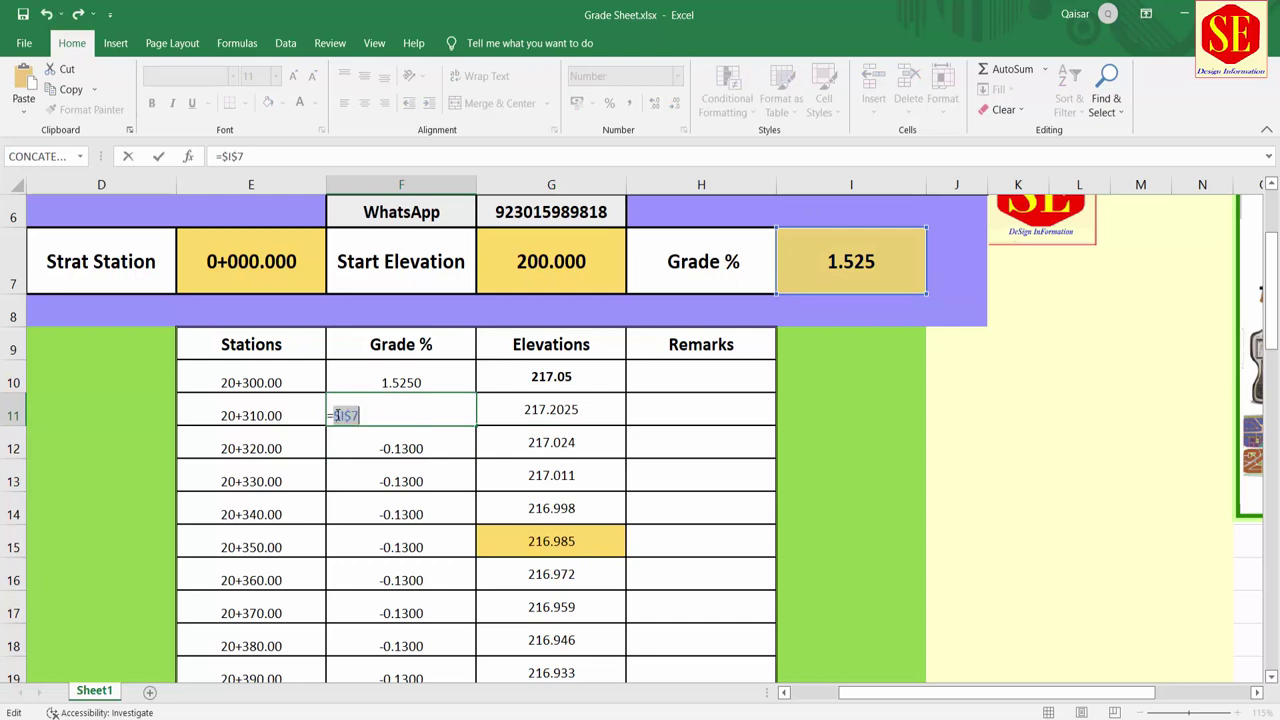
key("Return")
left_click(408, 409)
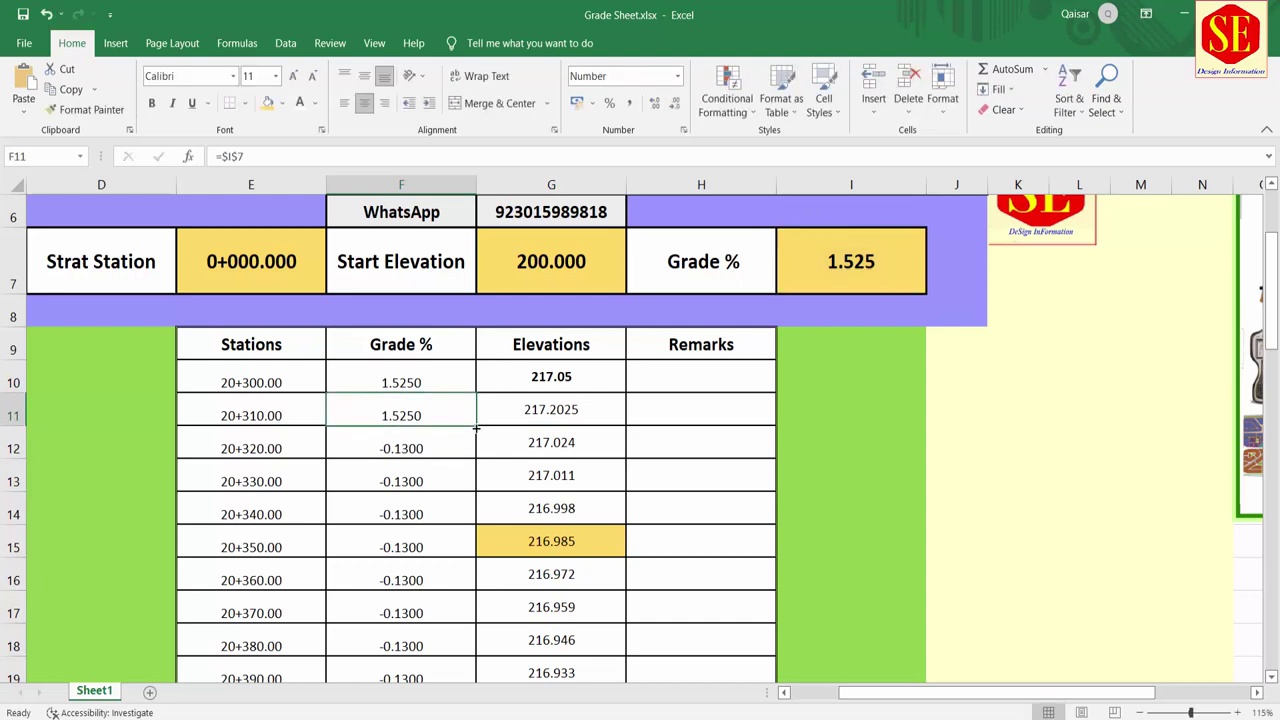
double_click(477, 425)
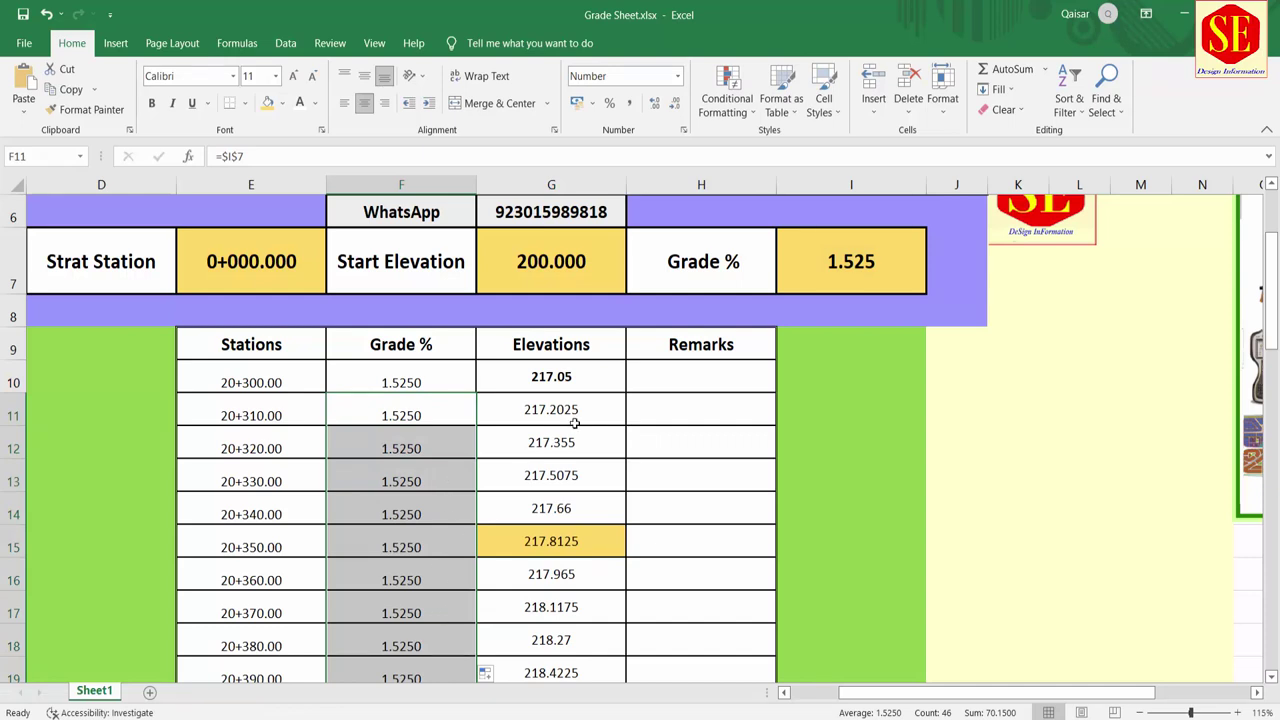
left_click(400, 447)
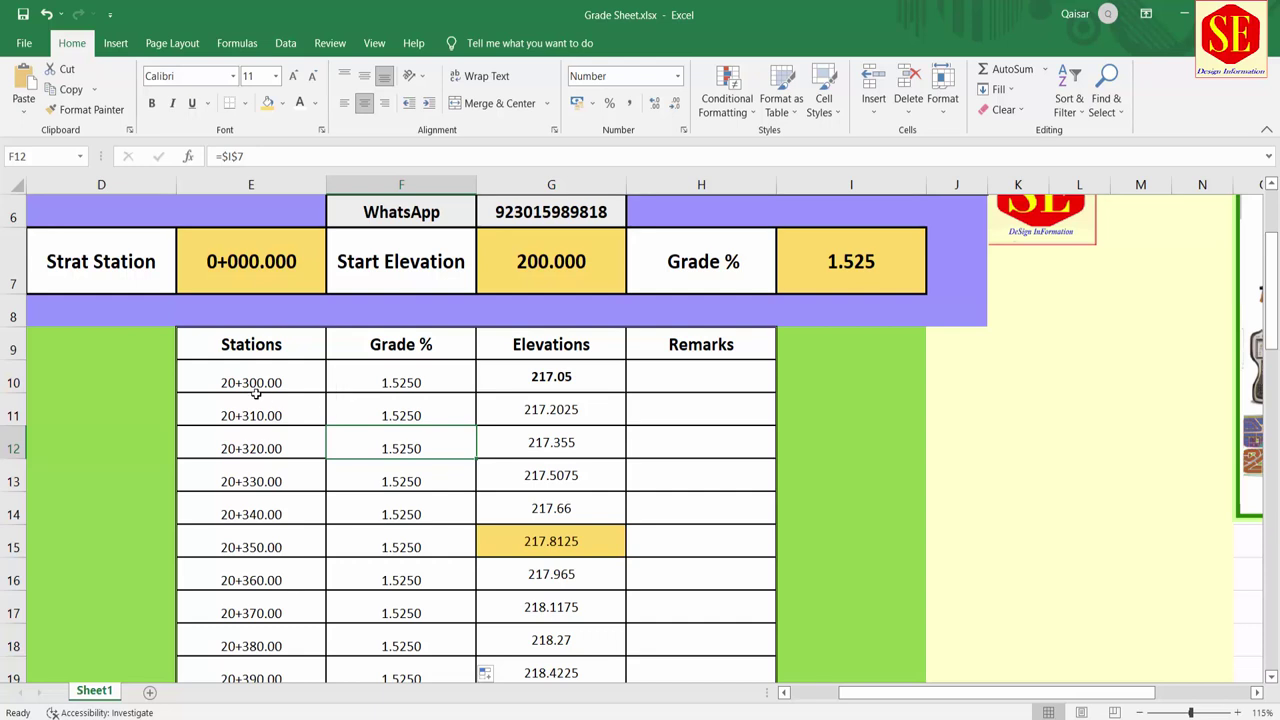
Enter stations 0, 10 and 20 in E10 through E12.
left_click(290, 381)
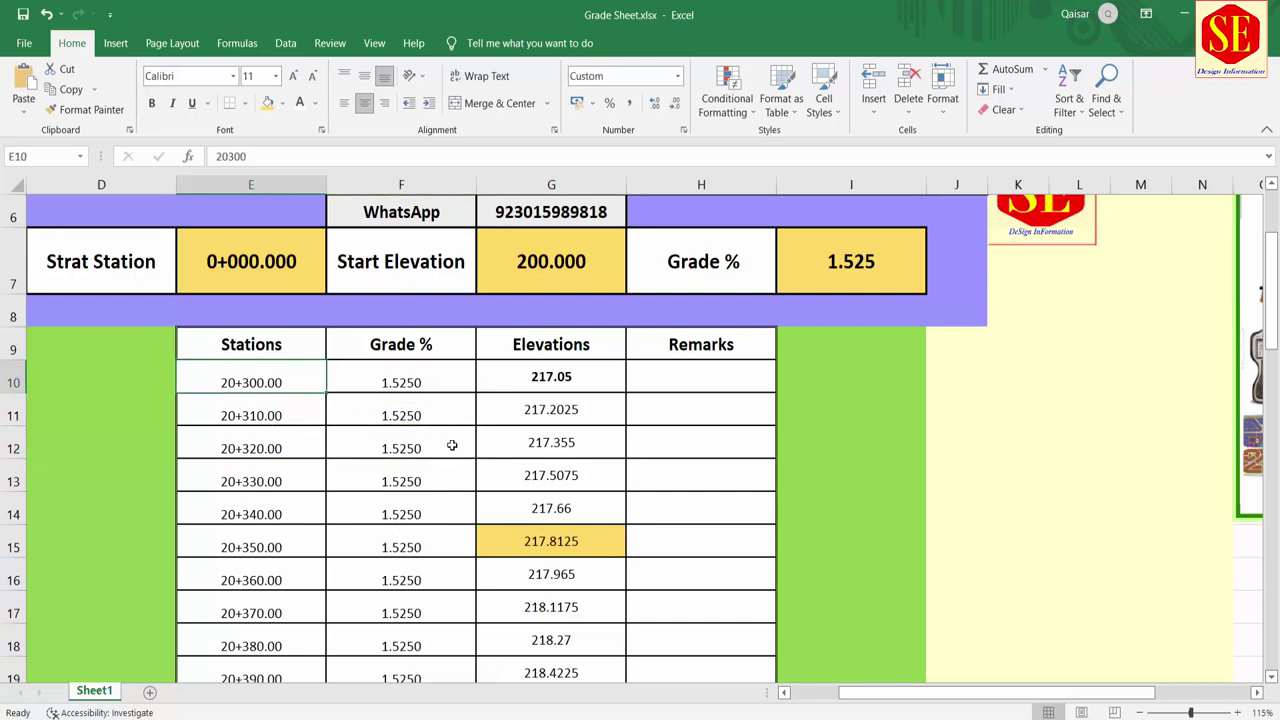
type("0")
key("Return")
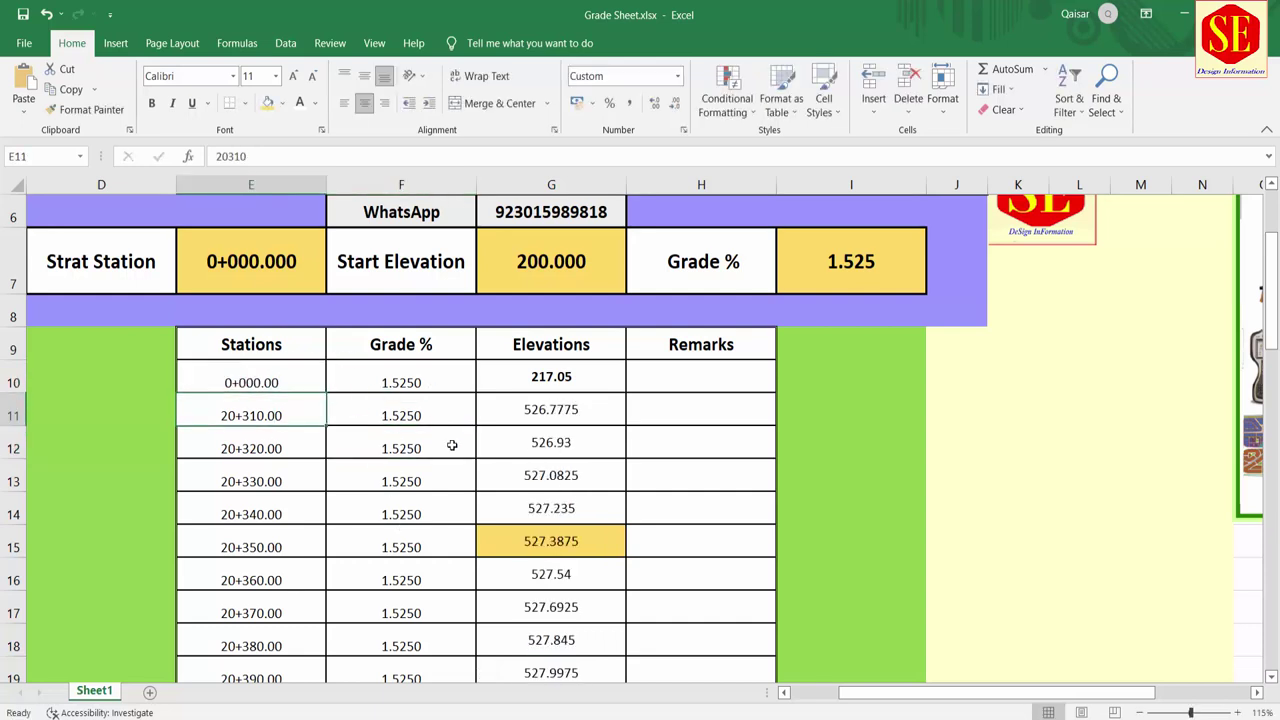
type("10")
key("Return")
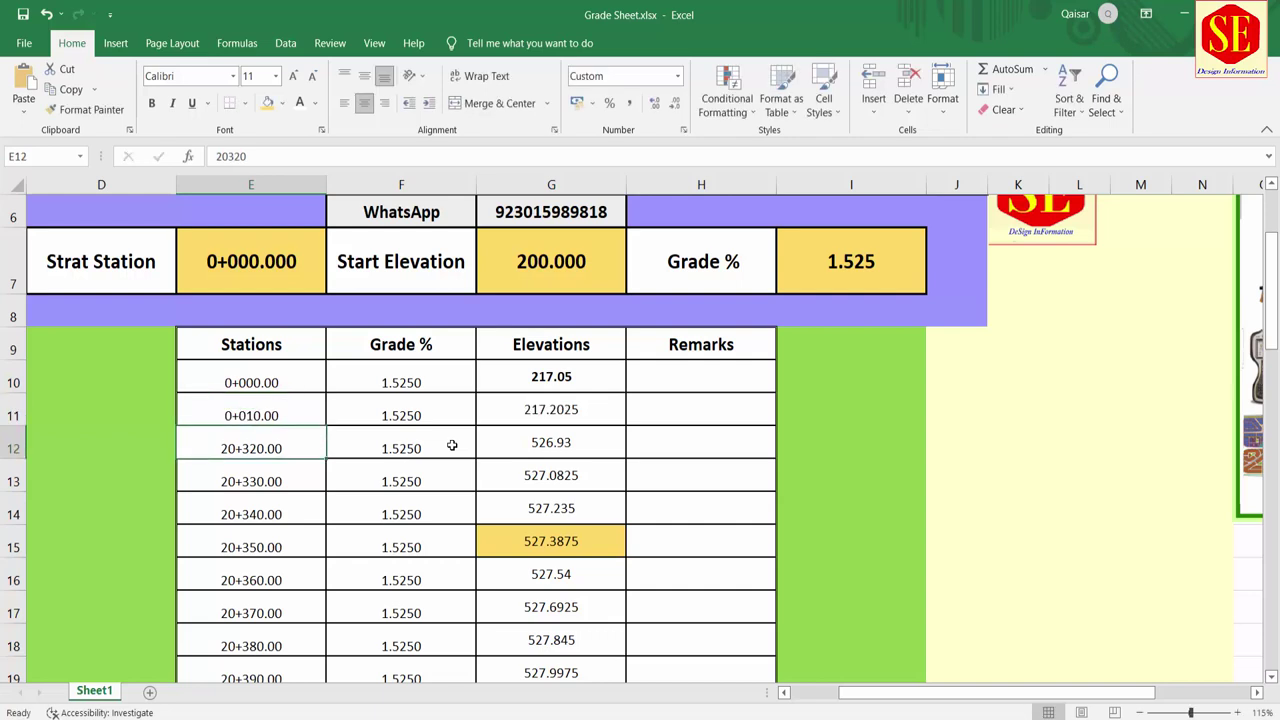
type("20")
key("Return")
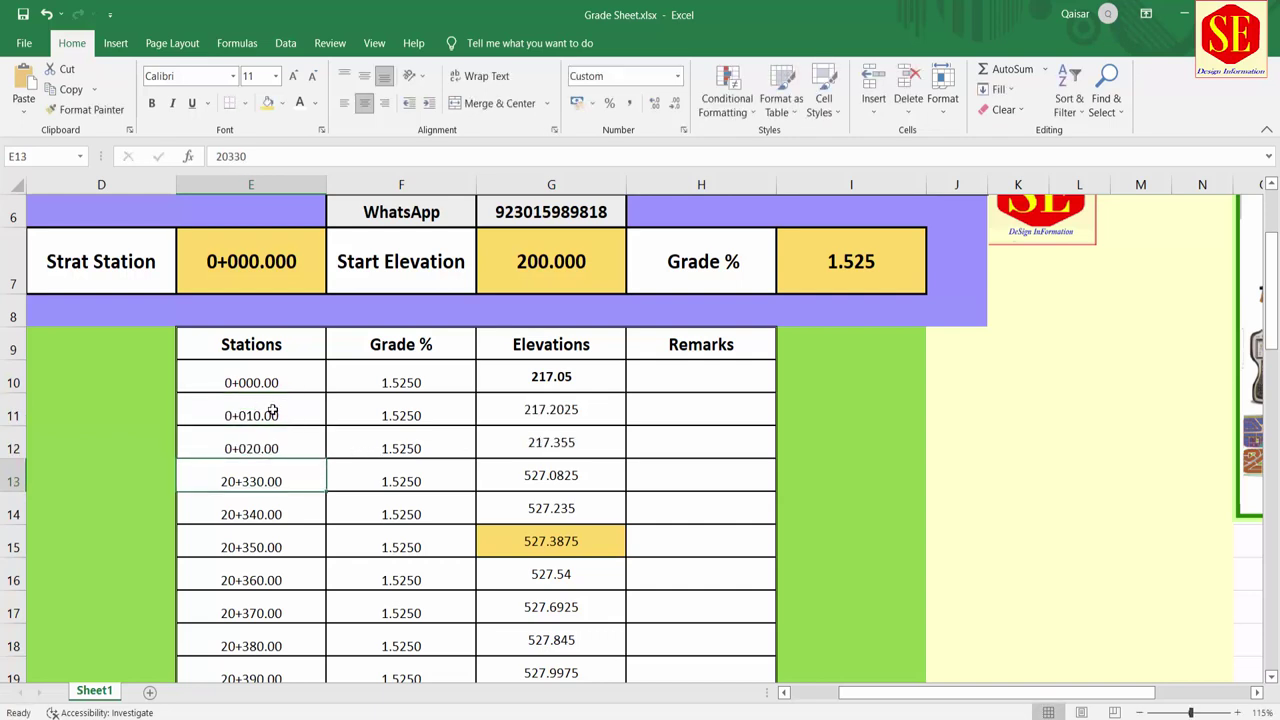
Extend the 10-unit station series down the column, then check E10 and the first elevation G10.
left_click_drag(272, 411, 272, 448)
double_click(327, 459)
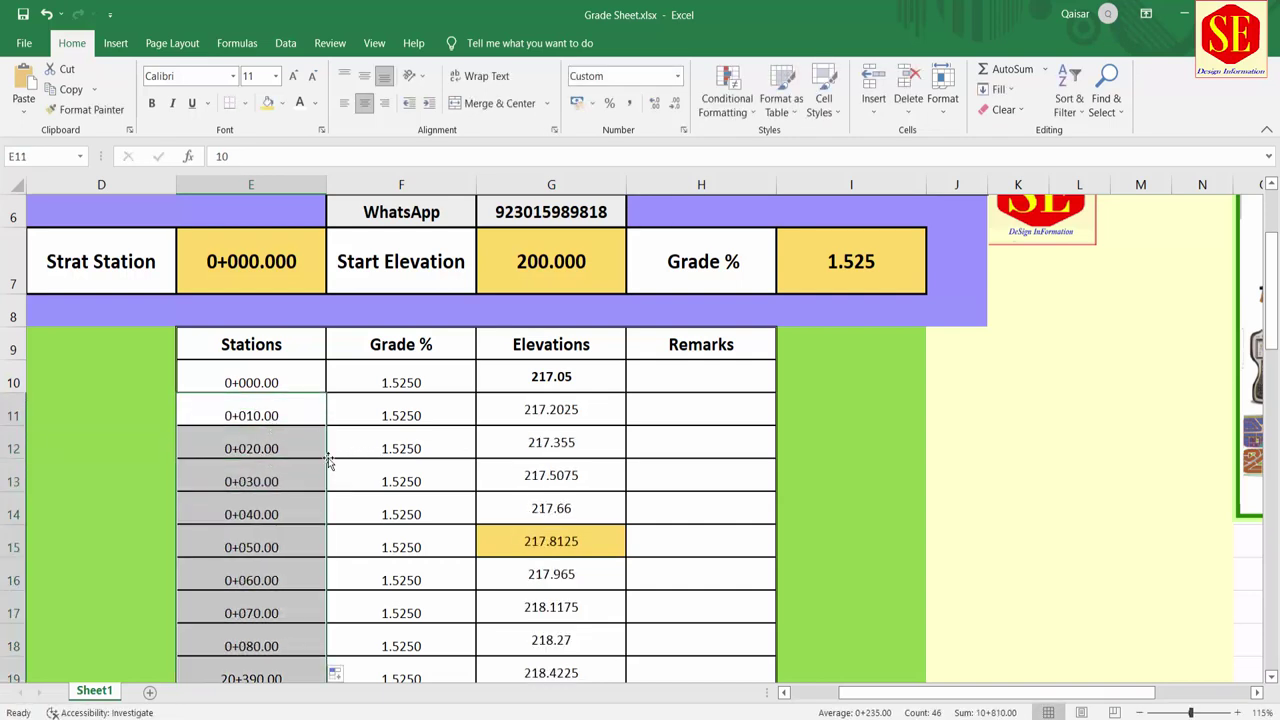
scroll(267, 398, "down", 4)
scroll(293, 615, "up", 2)
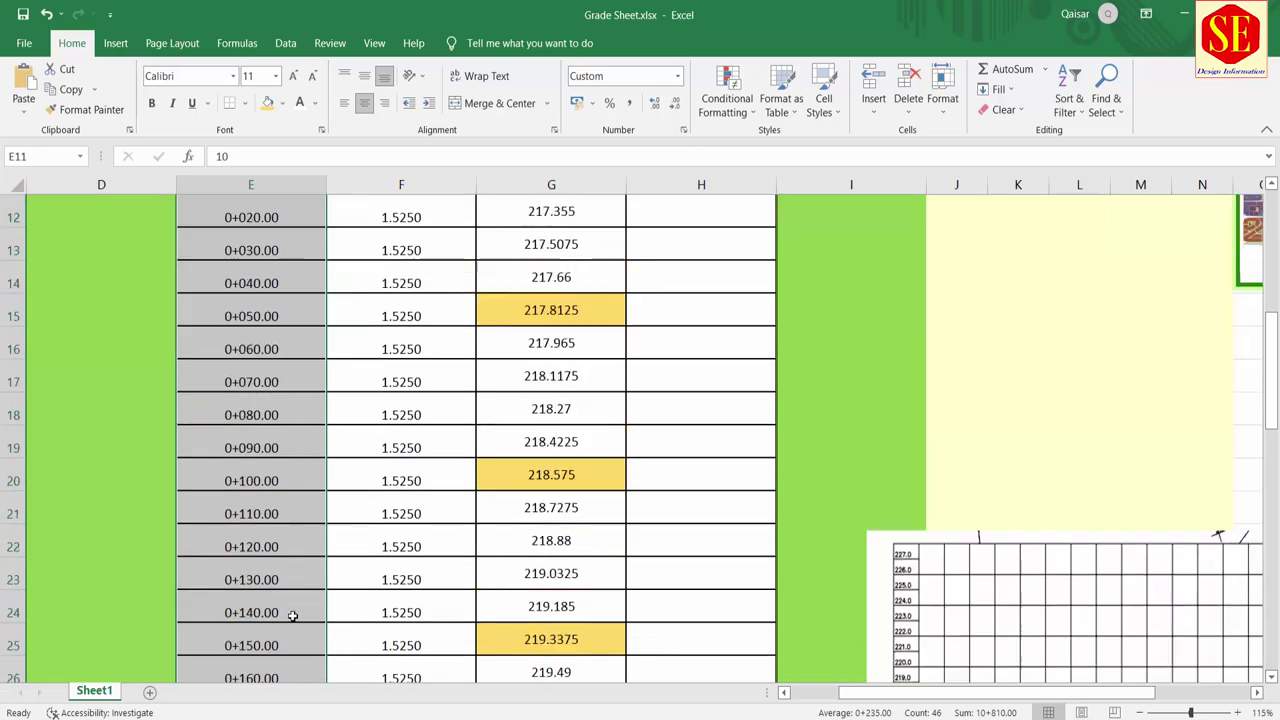
scroll(293, 615, "up", 1)
scroll(293, 615, "up", 1)
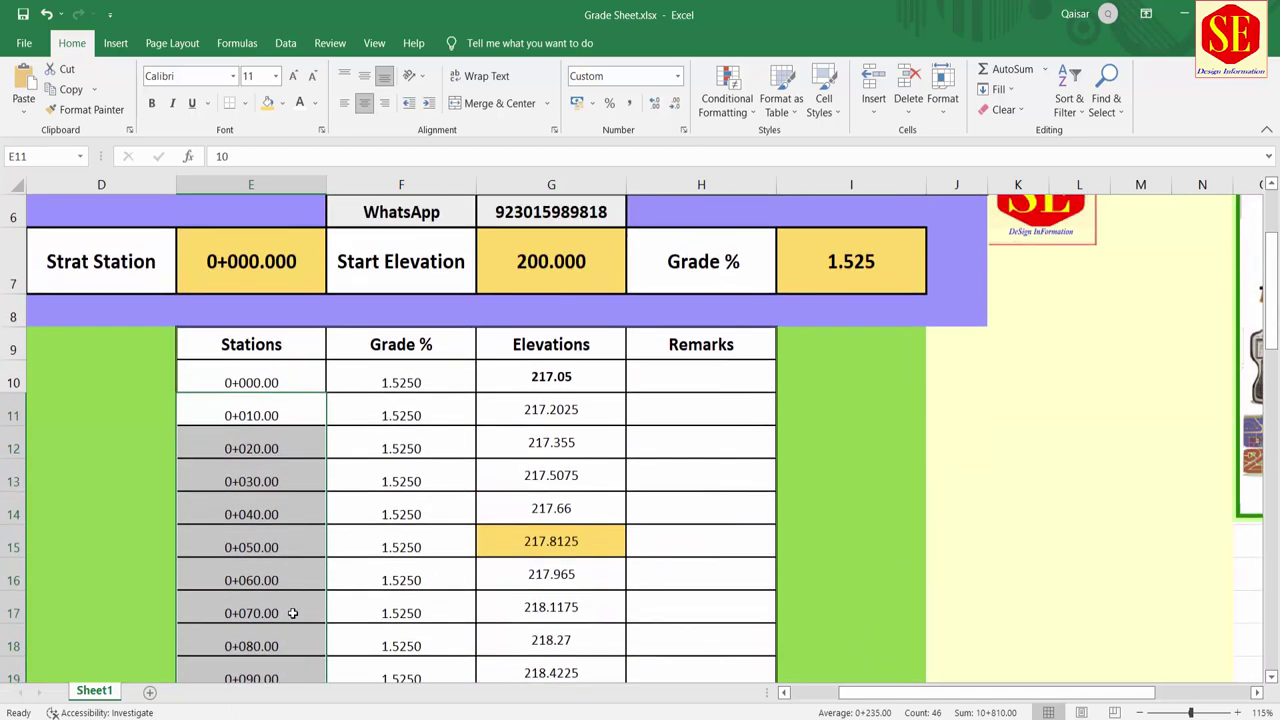
left_click(240, 382)
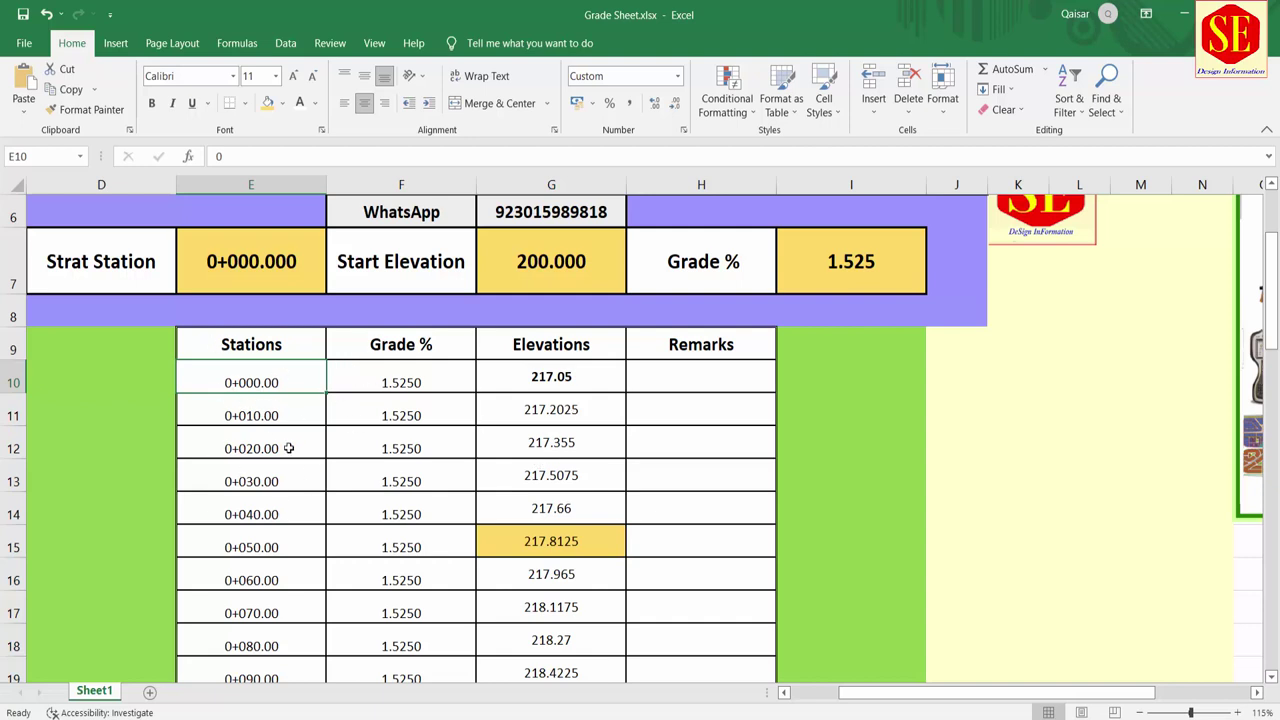
left_click(533, 390)
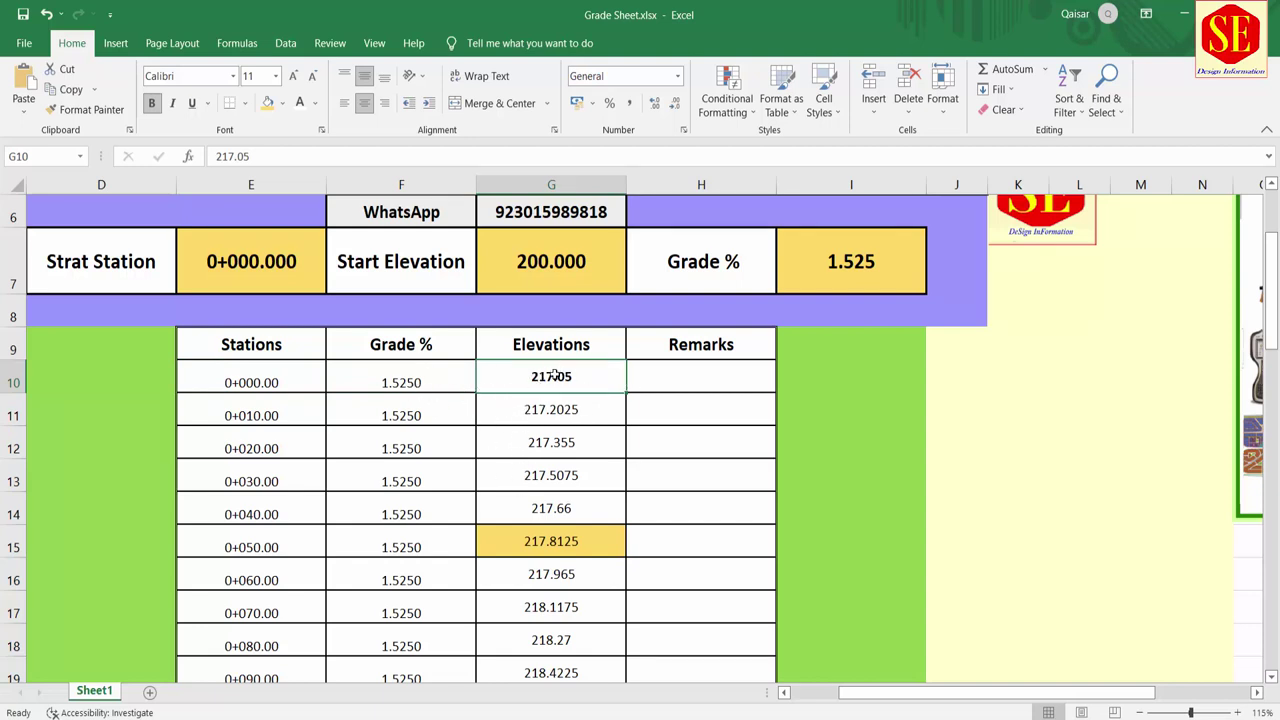
Centre elevations G10:G52 and show them to three decimals, e.g. 217.050, 217.203.
mouse_move(556, 375)
left_mouse_down()
mouse_move(555, 628)
mouse_move(541, 636)
left_mouse_up()
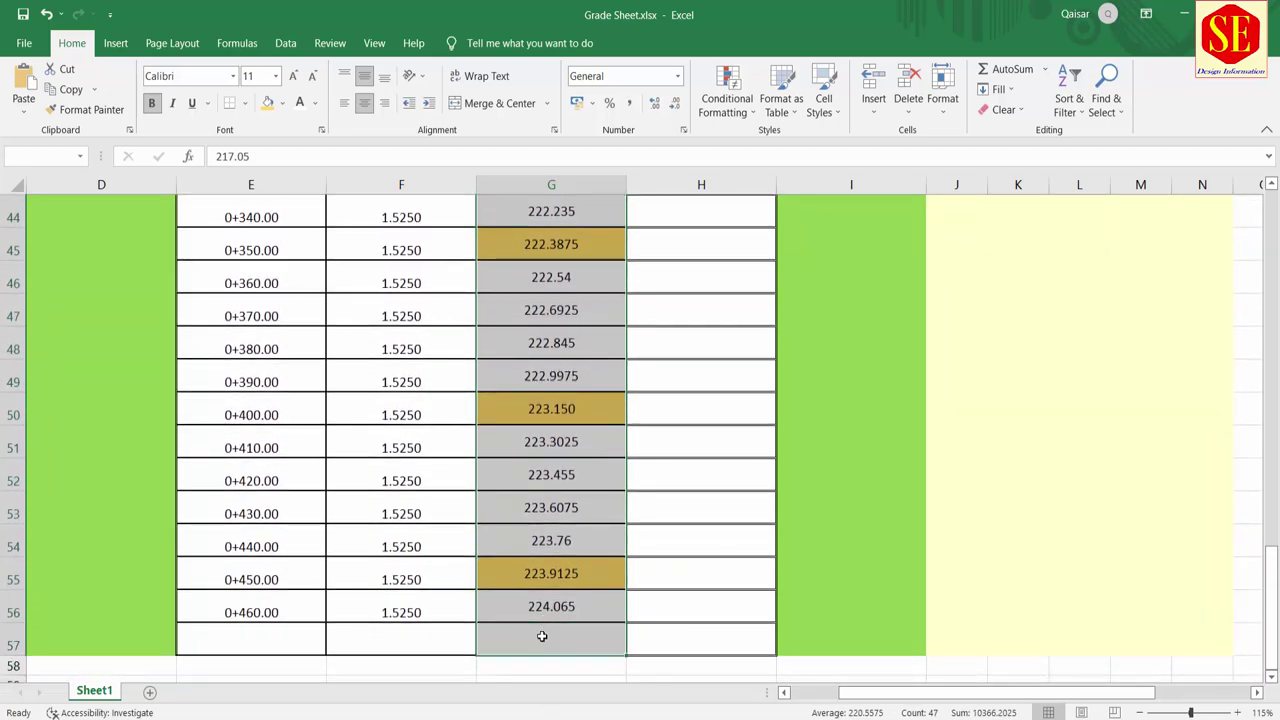
left_click(364, 103)
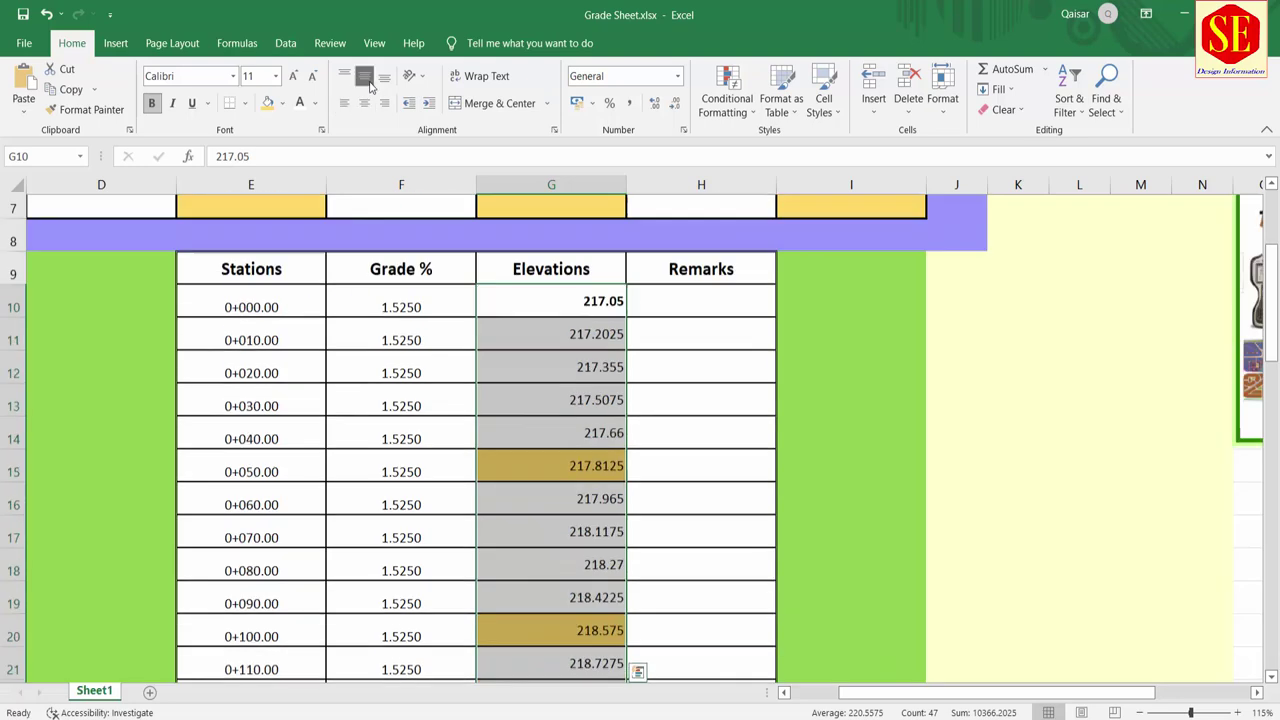
left_click(364, 103)
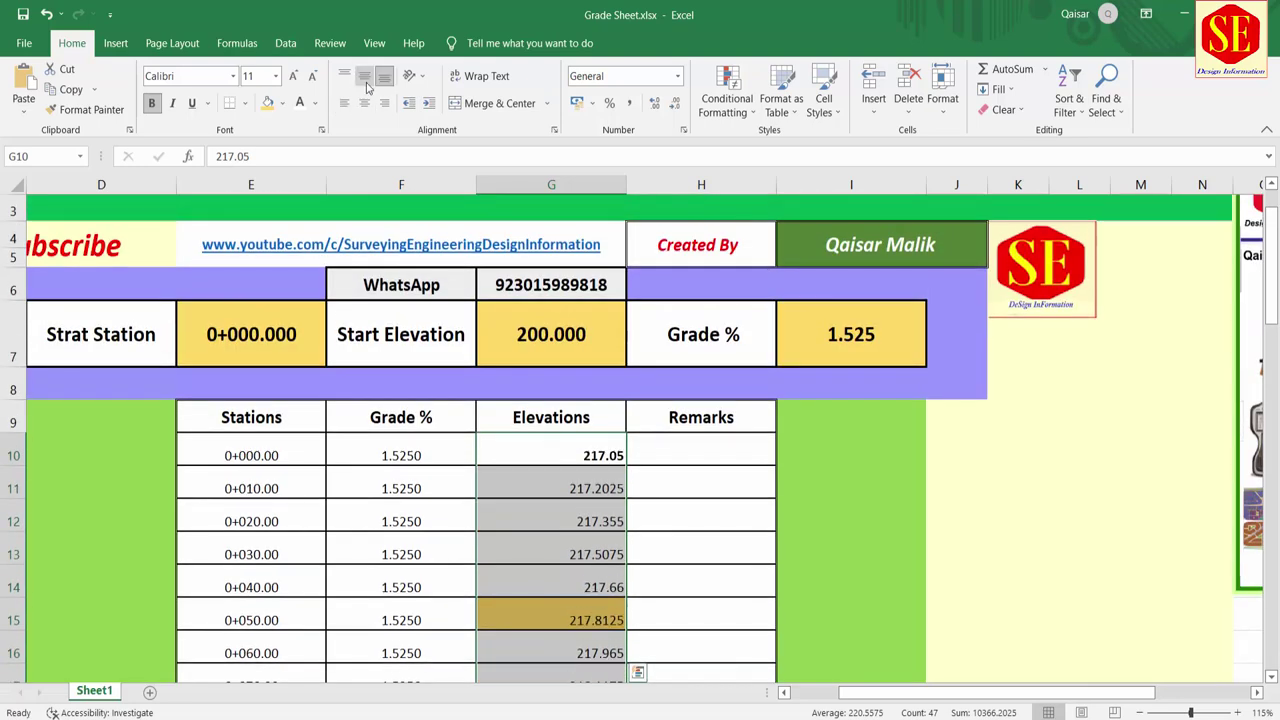
left_click(672, 105)
left_click(657, 105)
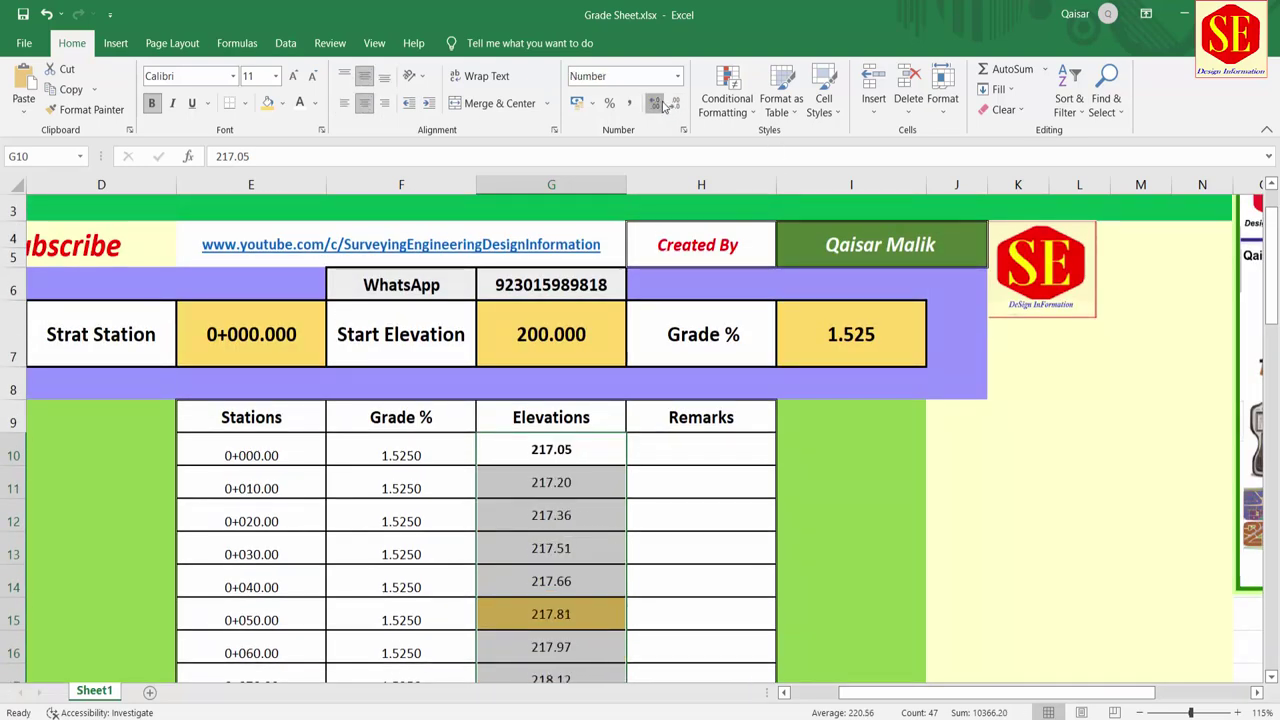
left_click(657, 104)
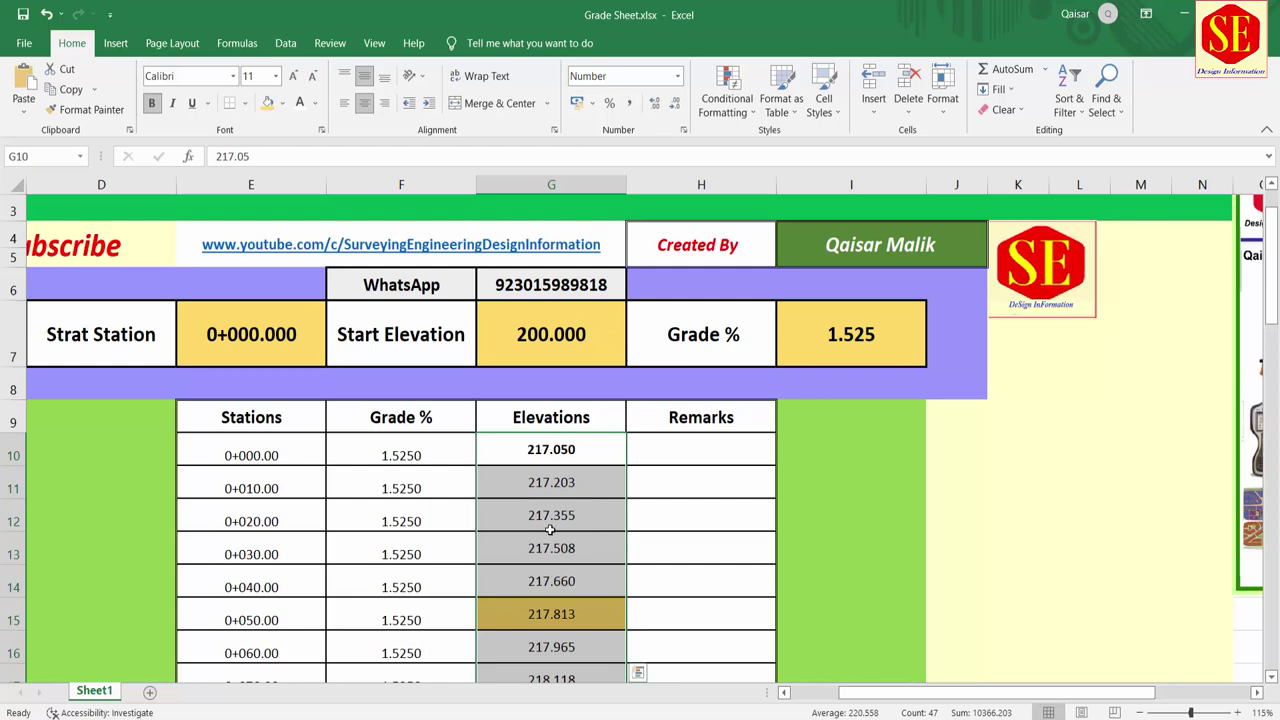
left_click(562, 482)
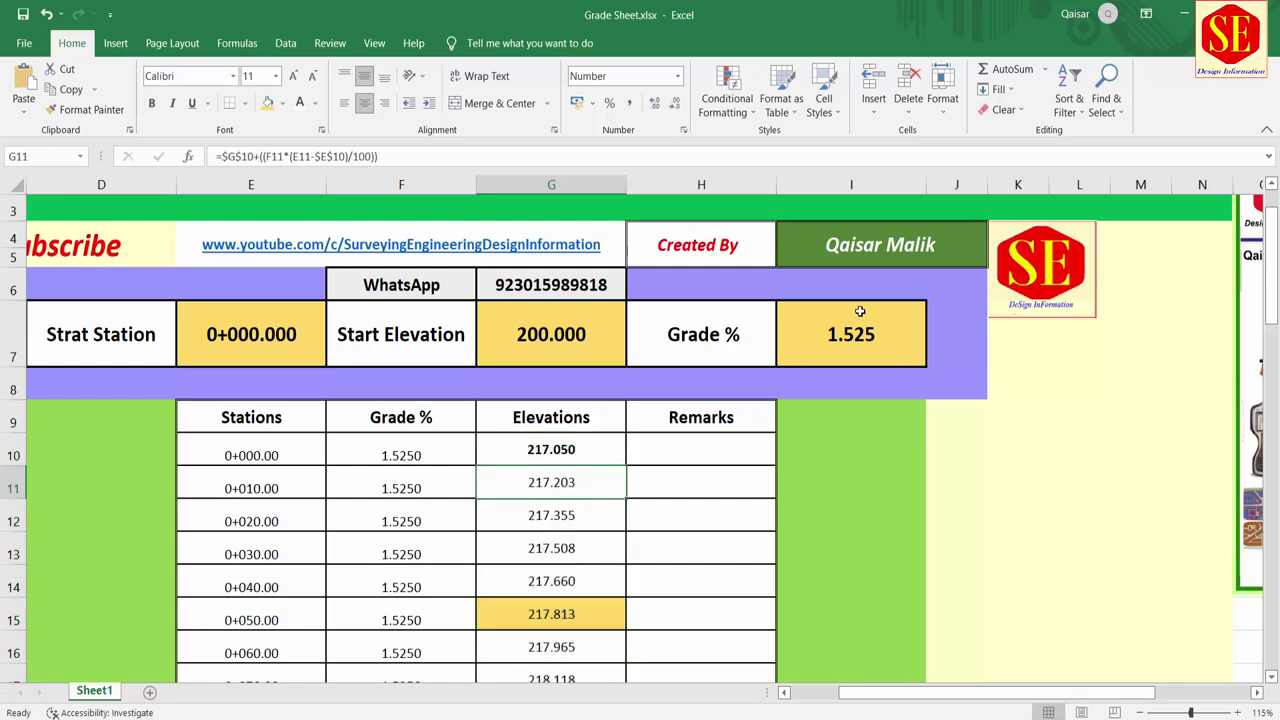
left_click(850, 345)
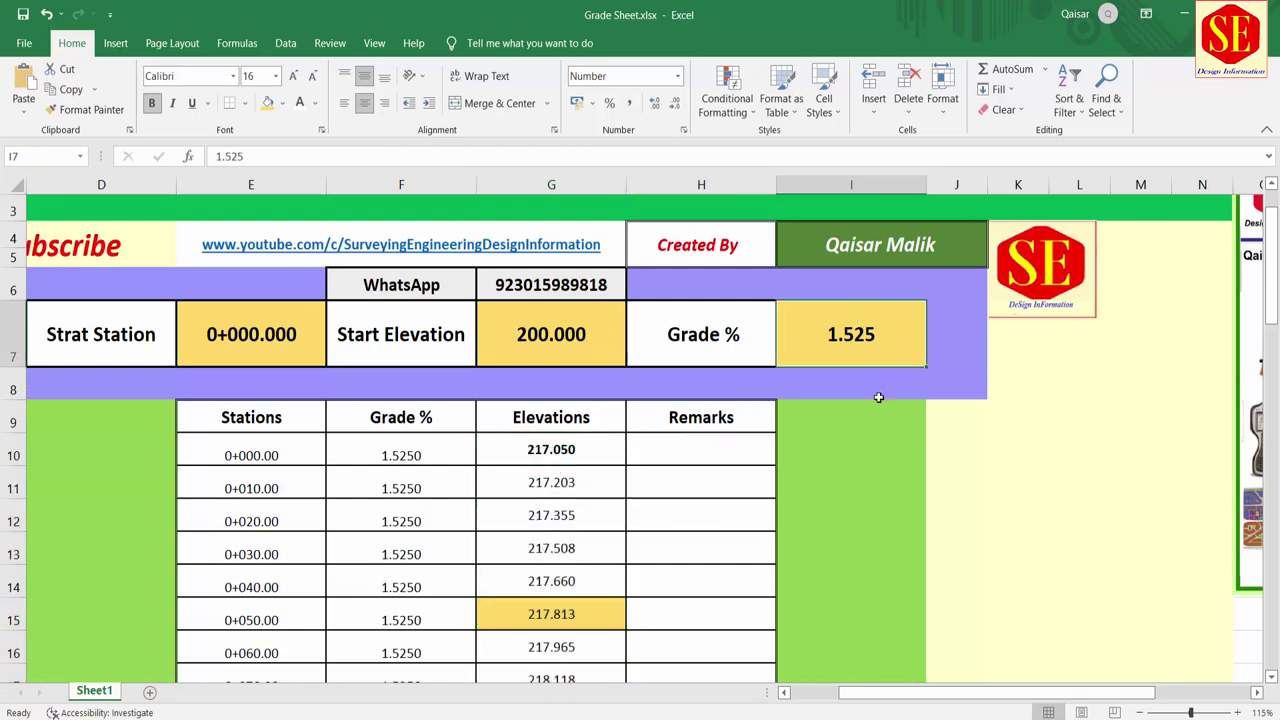
Try grades 3.5 and 4.1 in I7, then settle on -2.5 so elevations fall from 217.050.
type("3.5")
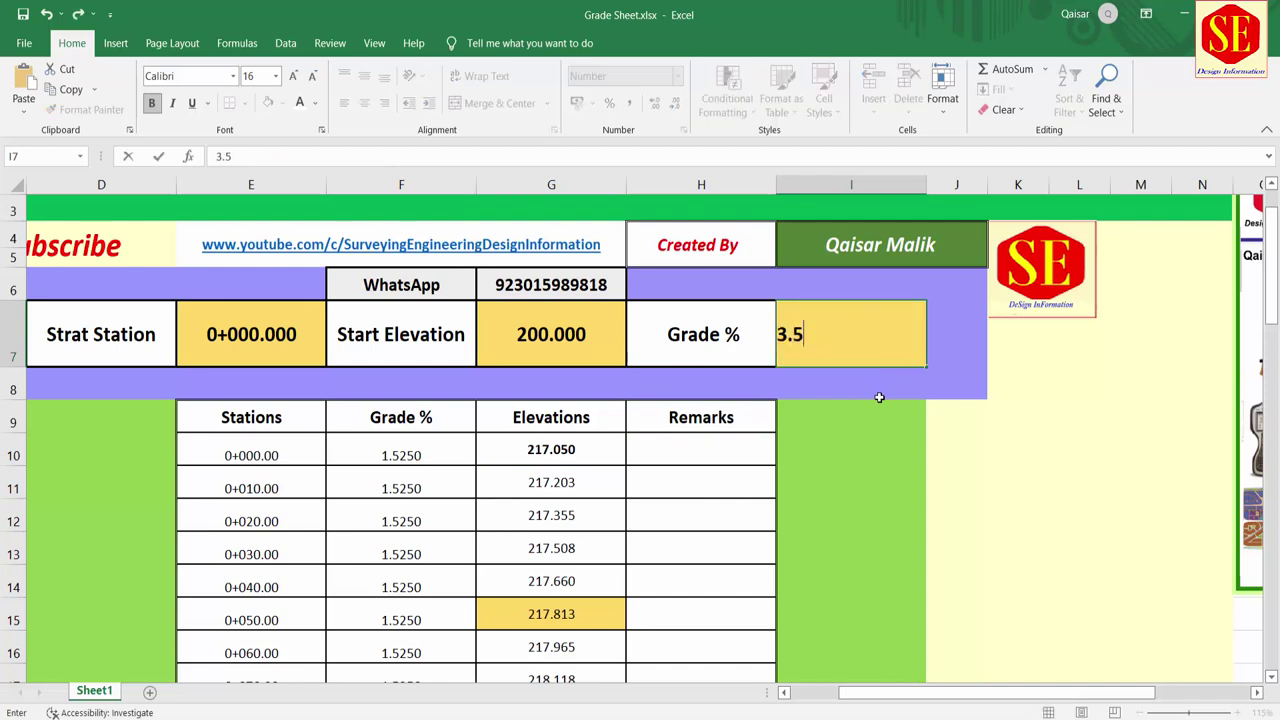
key("Return")
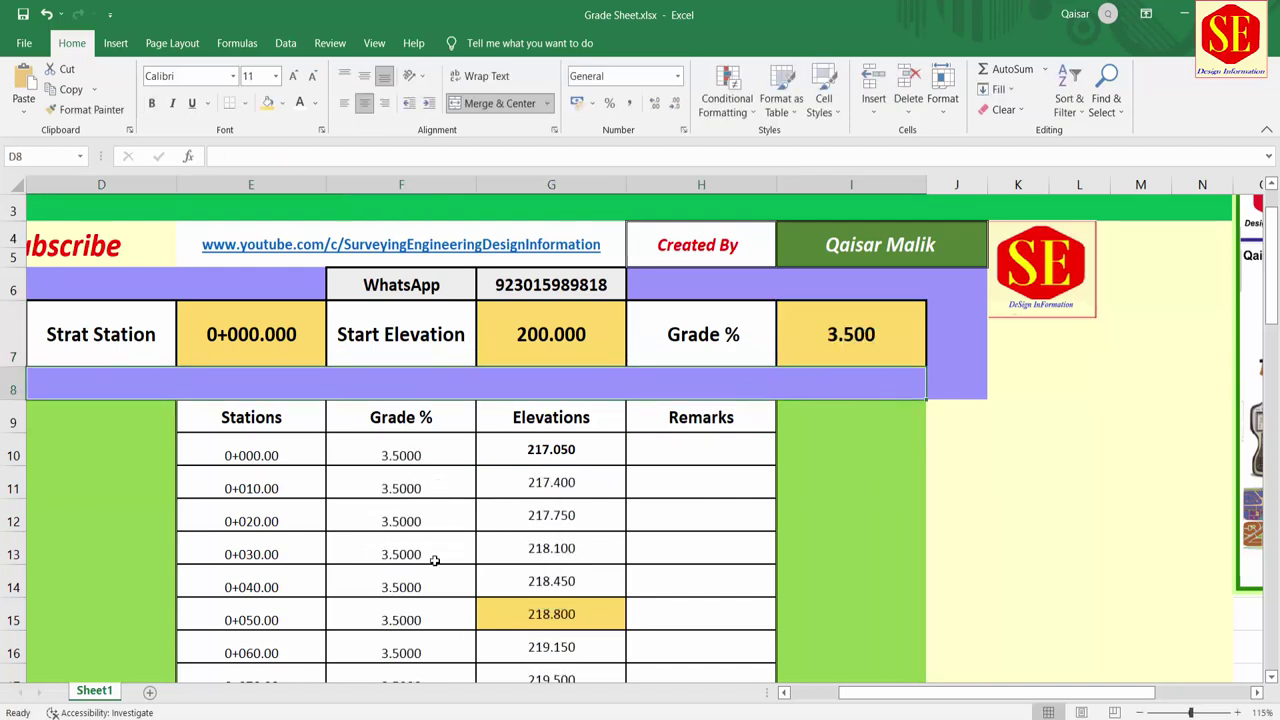
left_click(859, 340)
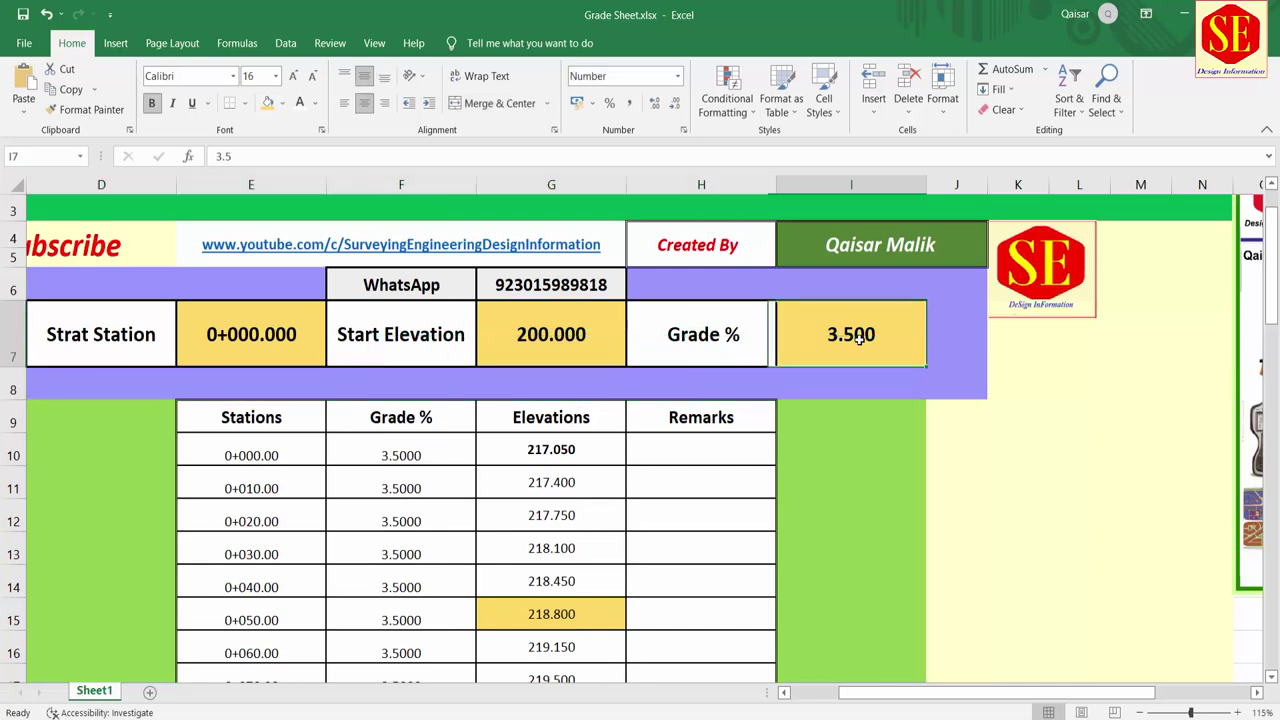
type("4.")
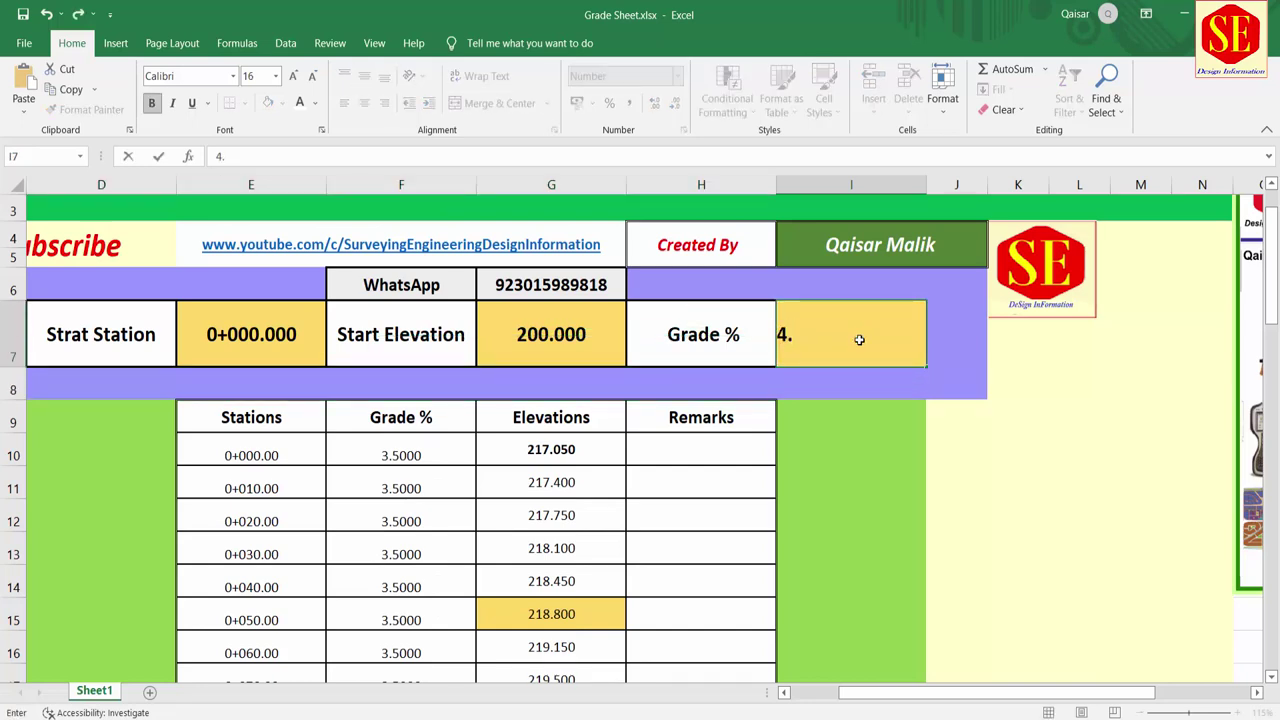
type("1")
key("ctrl+Return")
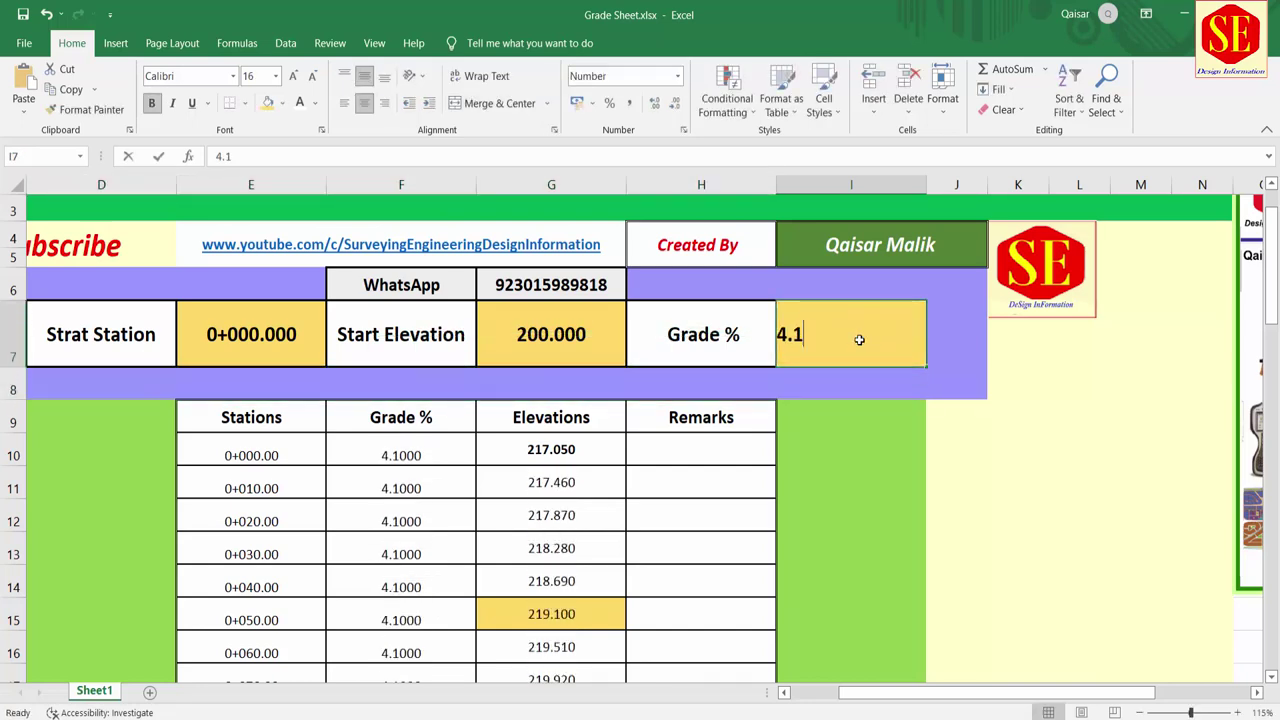
type("-2.5")
key("Return")
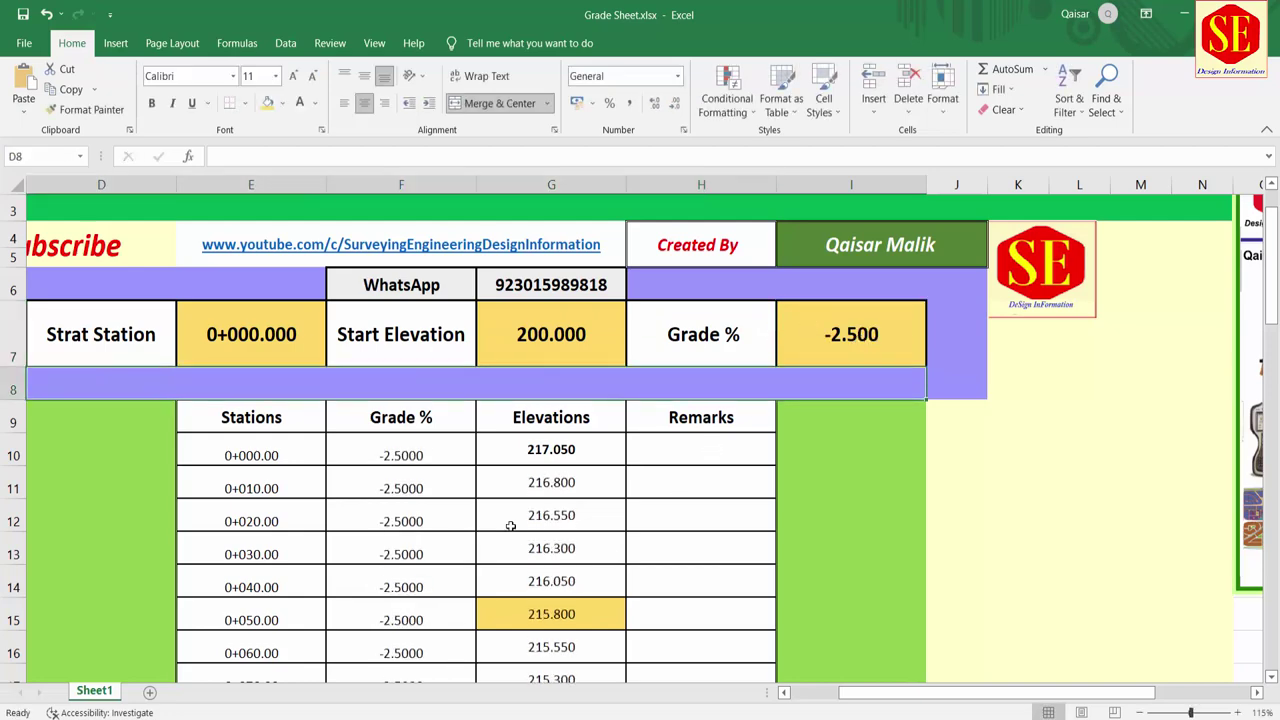
scroll(594, 512, "down", 3)
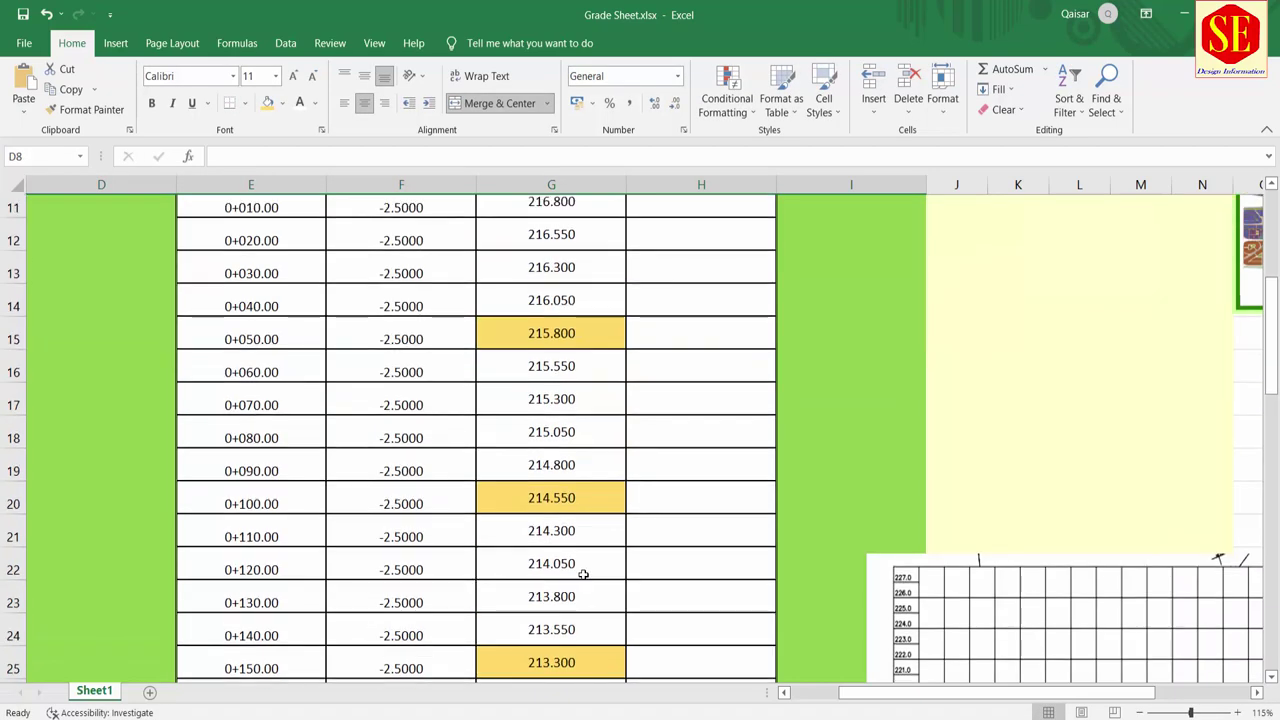
scroll(583, 573, "up", 3)
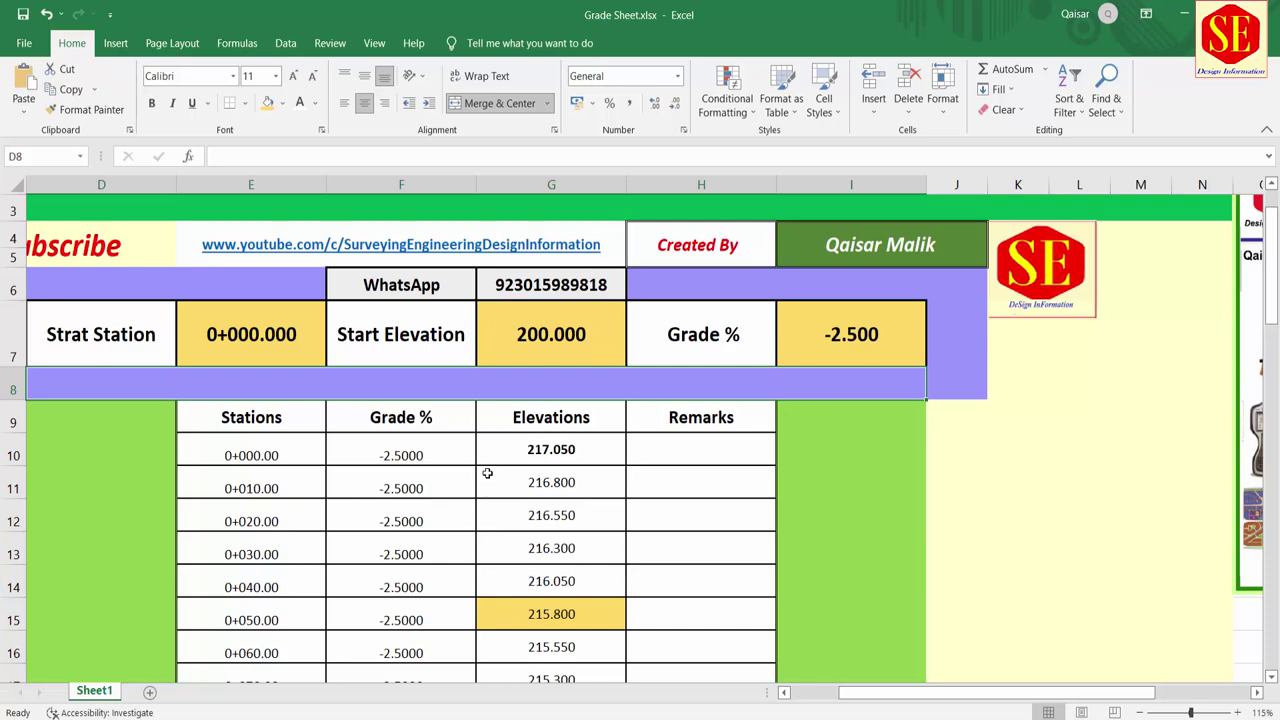
scroll(487, 473, "up", 1)
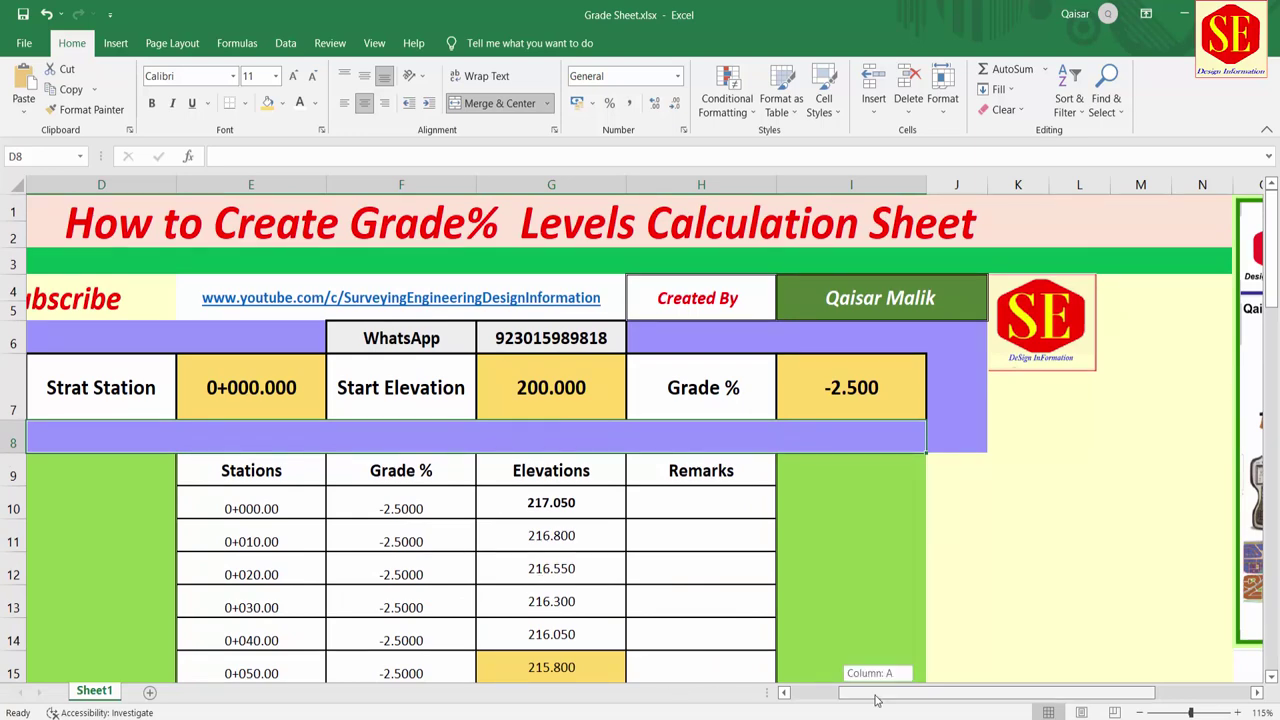
left_click_drag(880, 692, 830, 692)
scroll(656, 441, "down", 1)
scroll(656, 441, "down", 2)
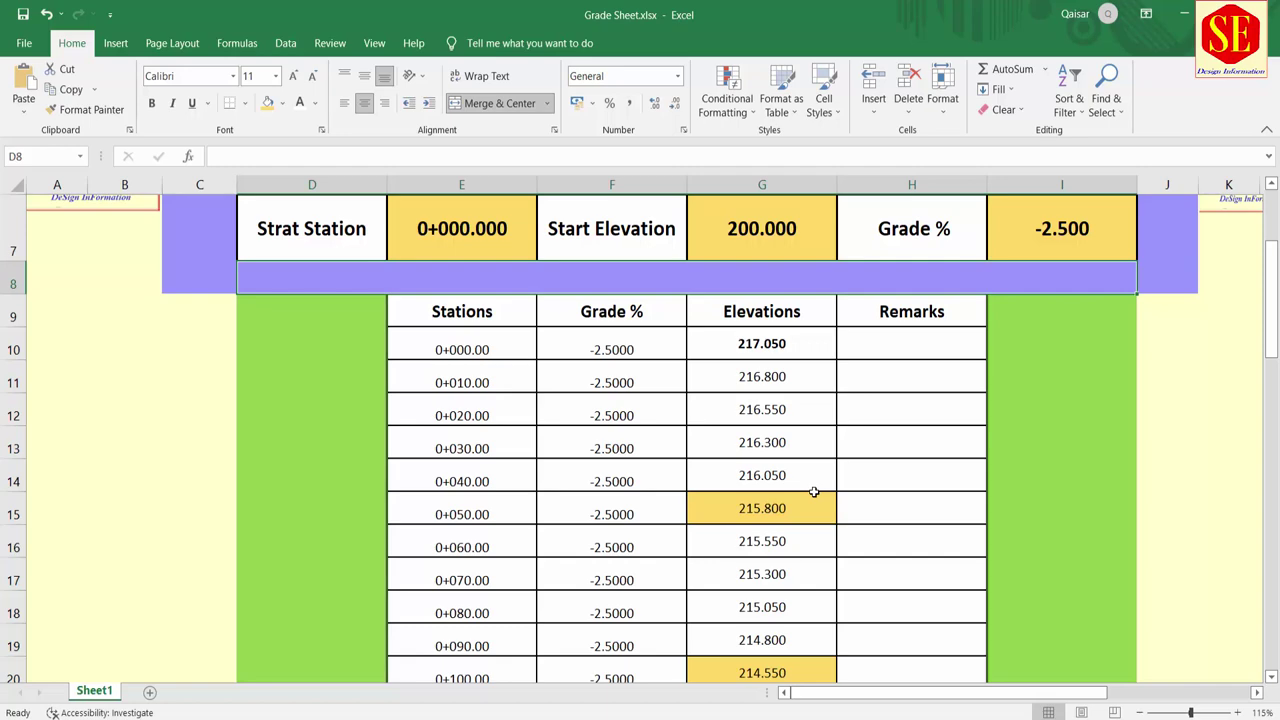
scroll(814, 492, "up", 2)
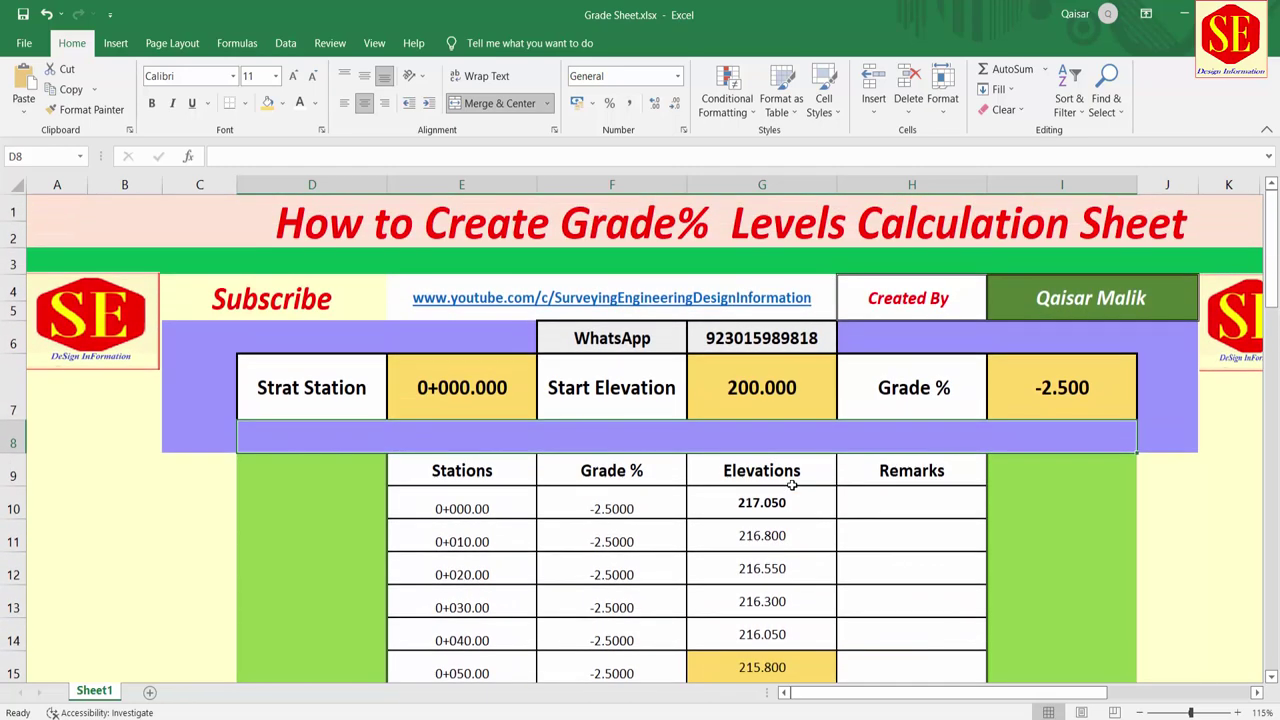
left_click_drag(928, 697, 1083, 712)
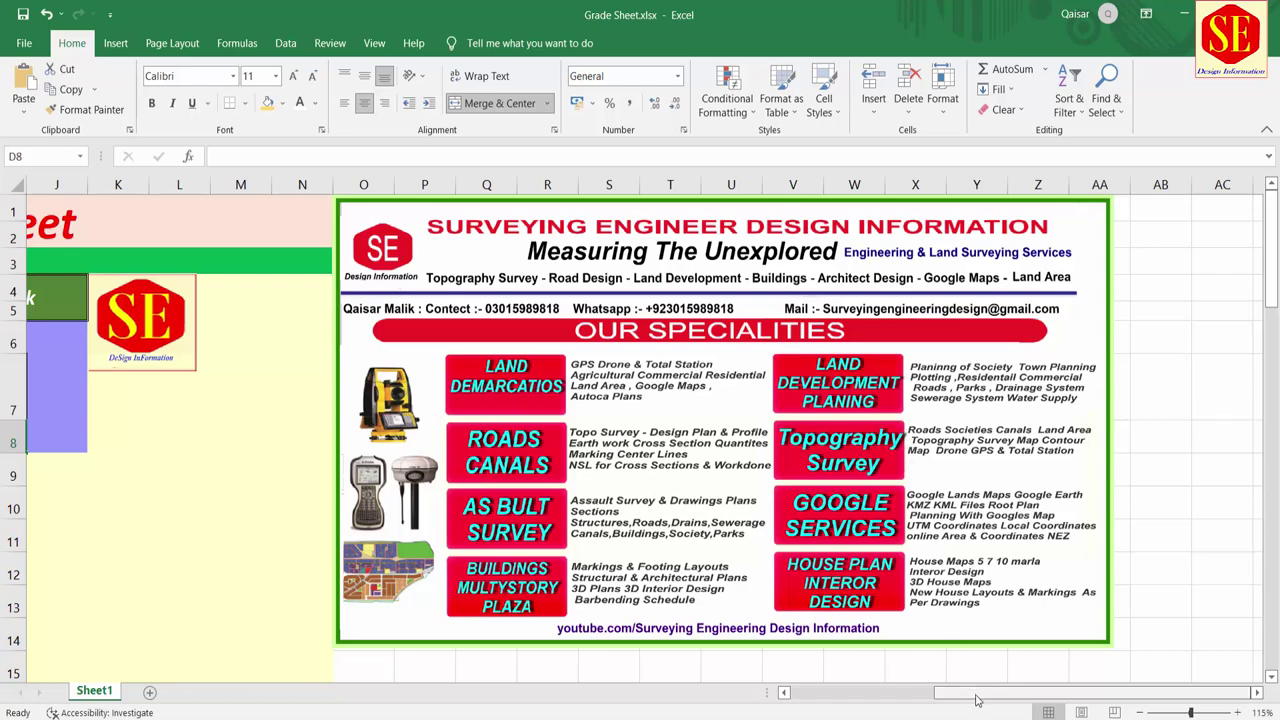
left_click_drag(975, 697, 825, 697)
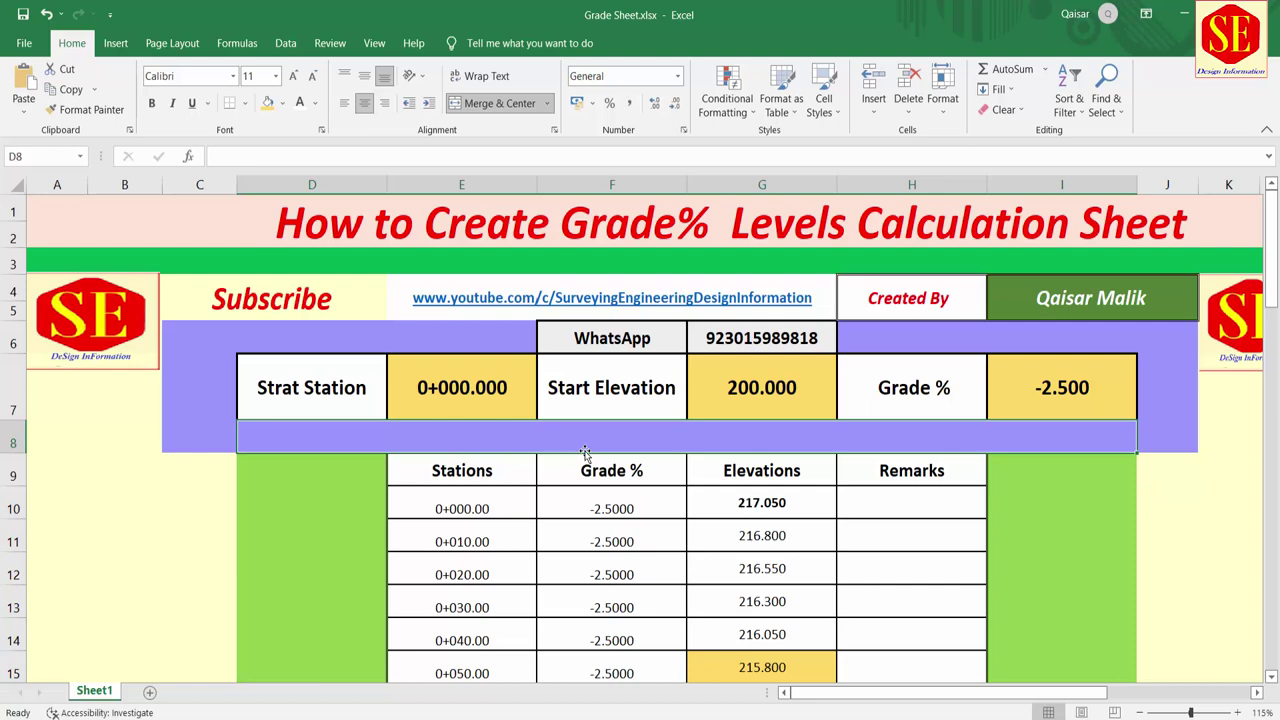
scroll(585, 452, "down", 1)
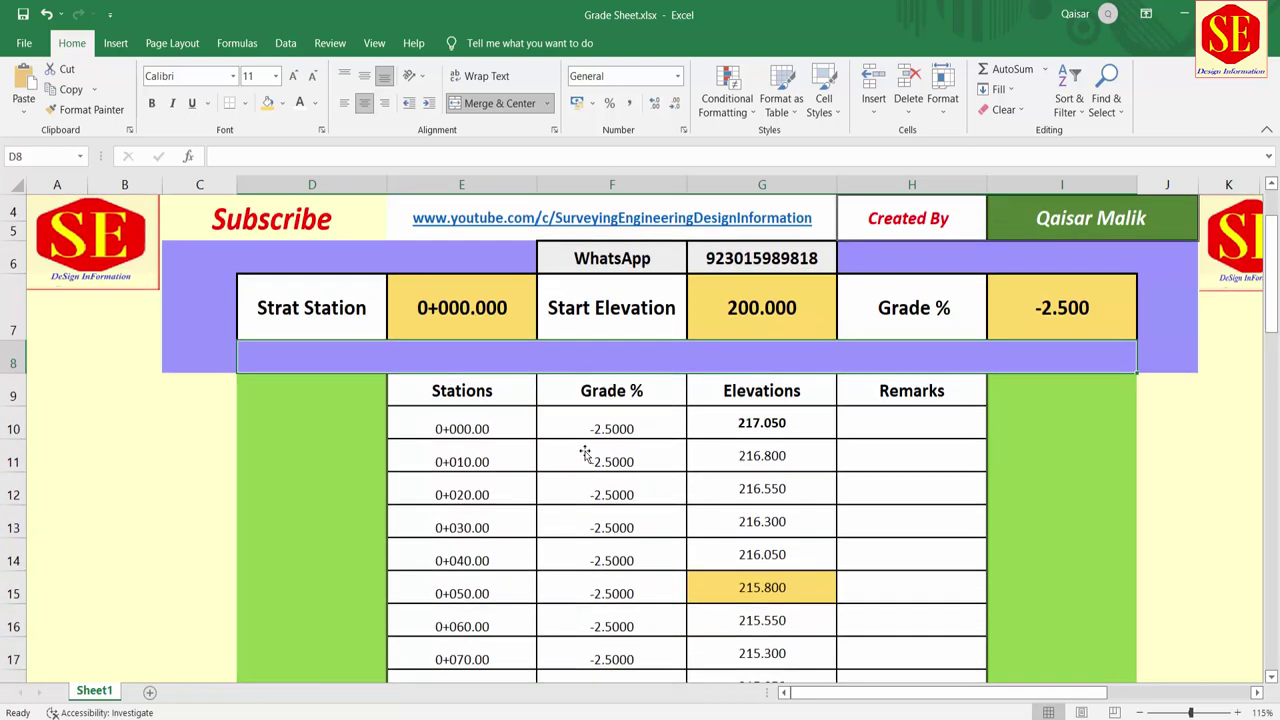